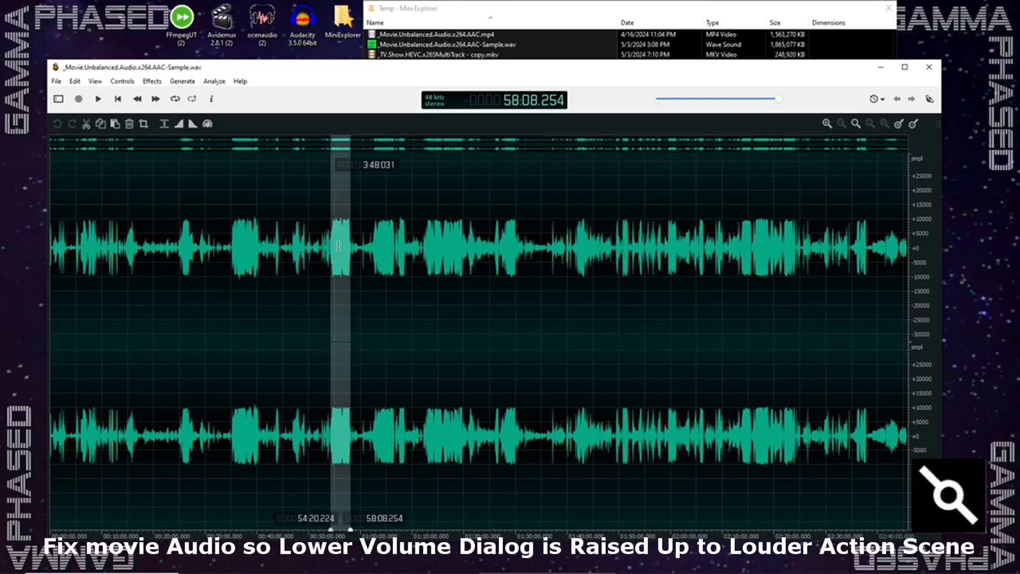
drag(296, 246, 352, 248)
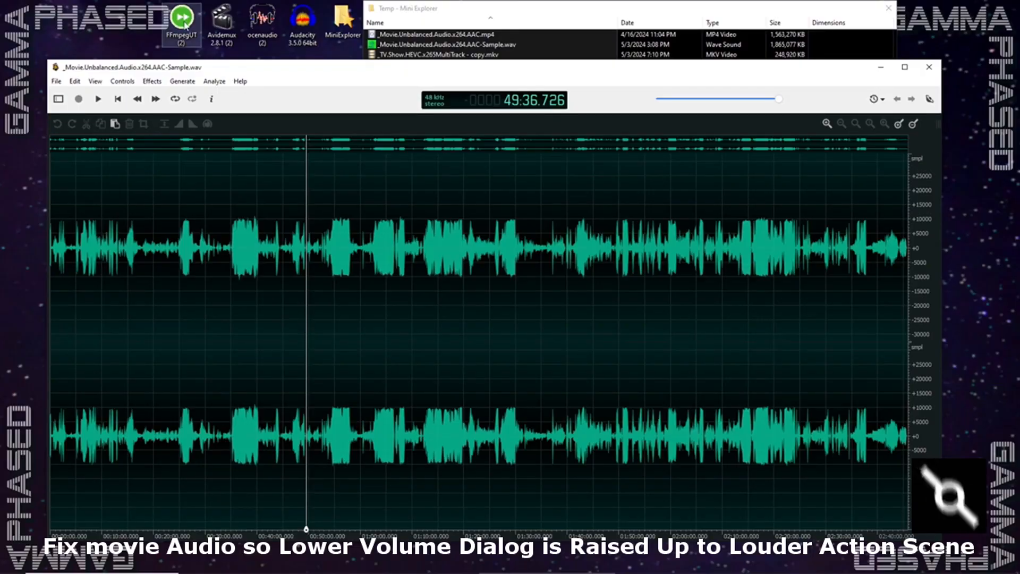
click(185, 25)
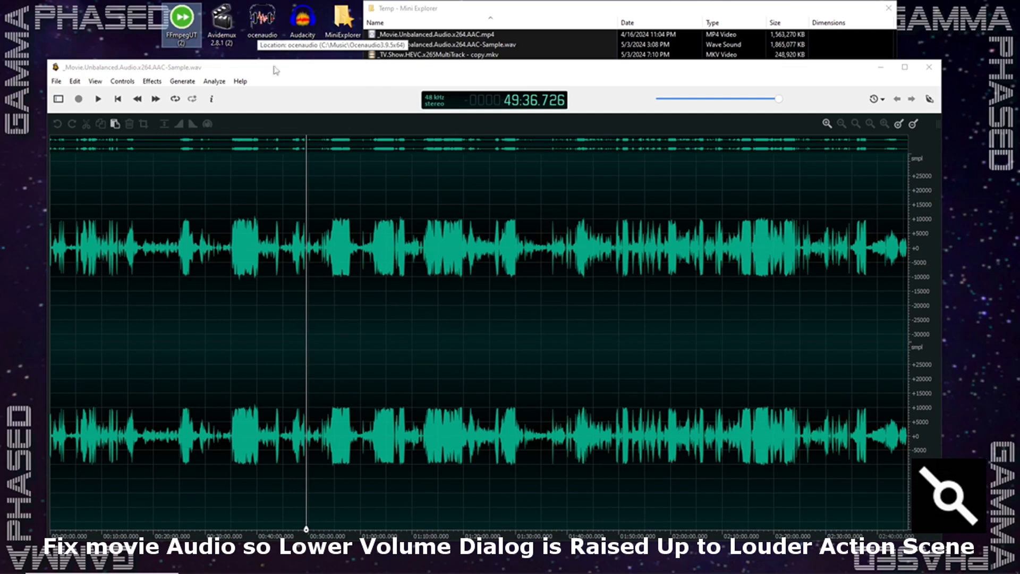
- Open _Movie.Unbalanced.Audio.x264.AAC.mp4 from the Temp folder in FFMPEG Ultimate Tool and move its window clear of the file list
click(461, 18)
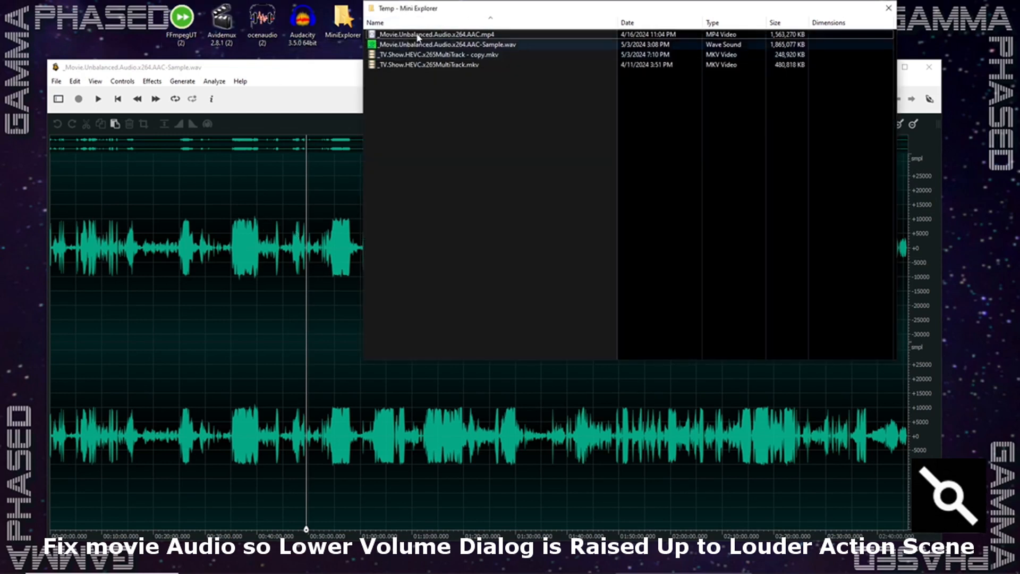
click(420, 35)
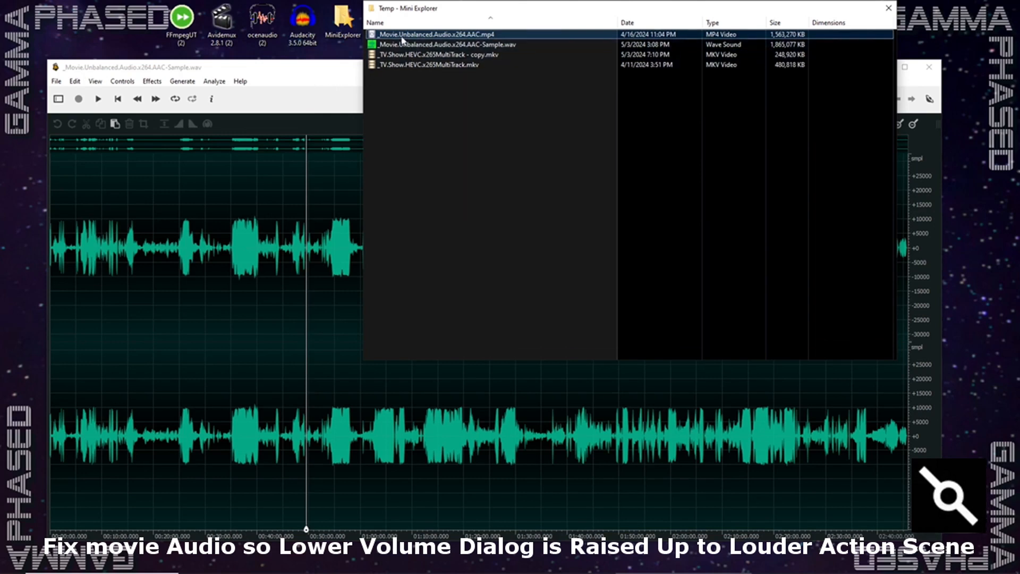
drag(407, 36, 182, 20)
drag(470, 222, 221, 104)
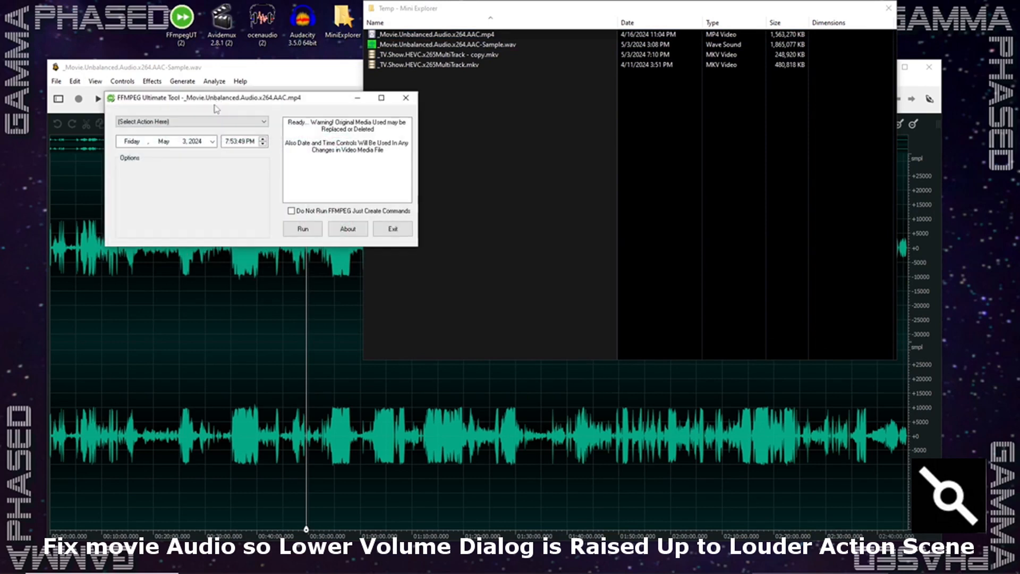
- Run About Media Specs on the movie to examine its audio format and channels, and close the report
click(147, 124)
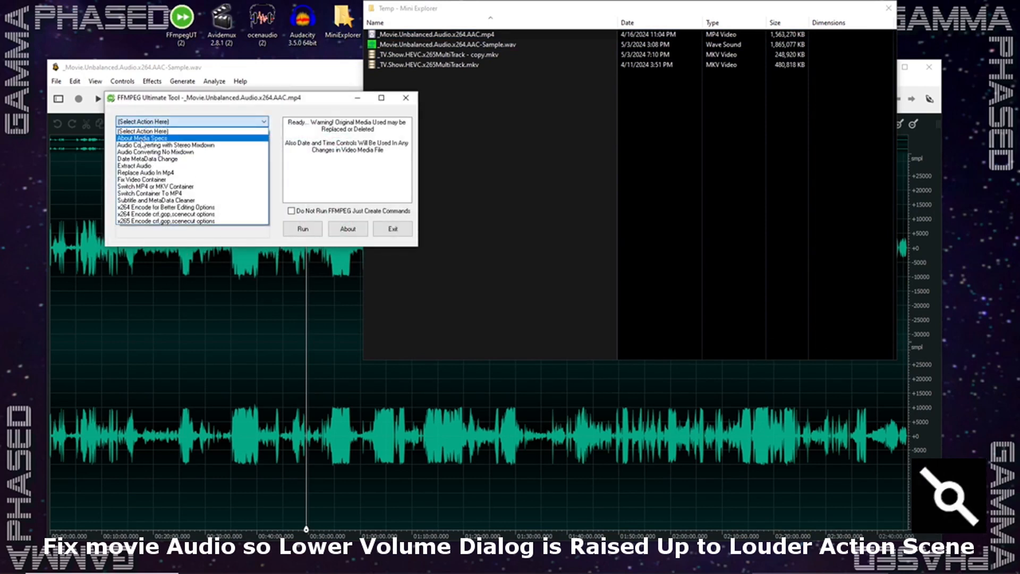
click(142, 139)
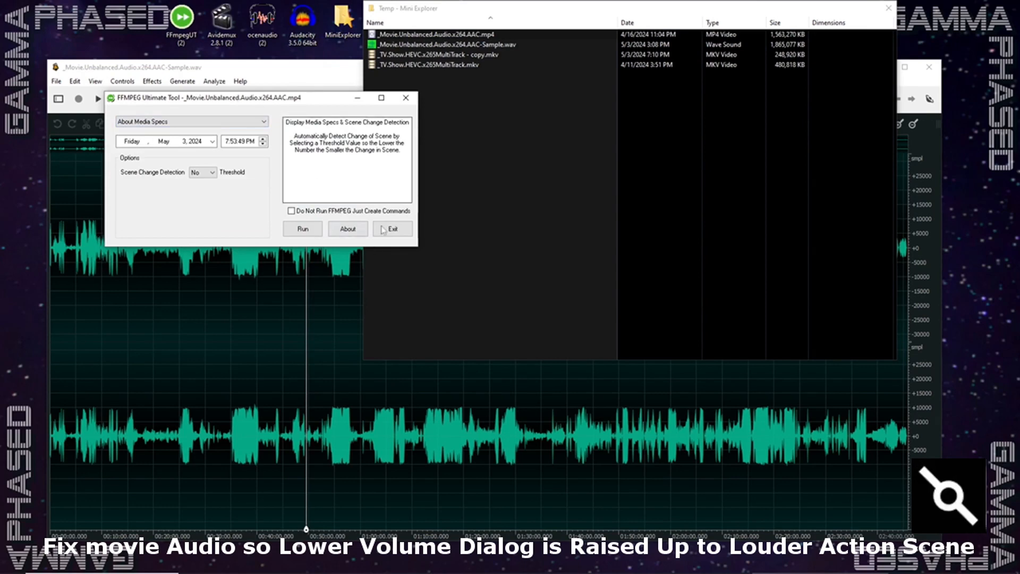
click(303, 228)
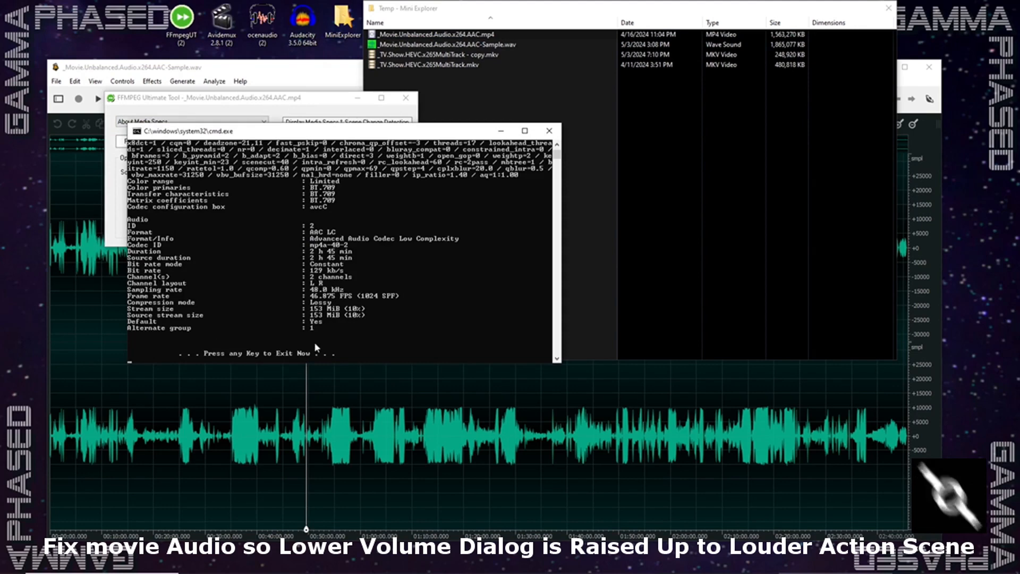
key(Return)
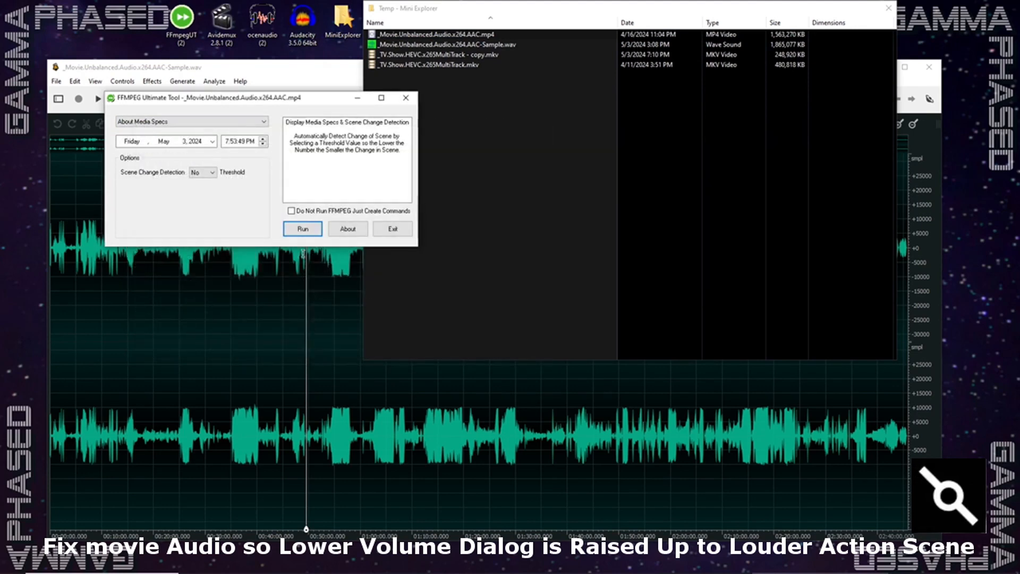
drag(241, 102, 241, 117)
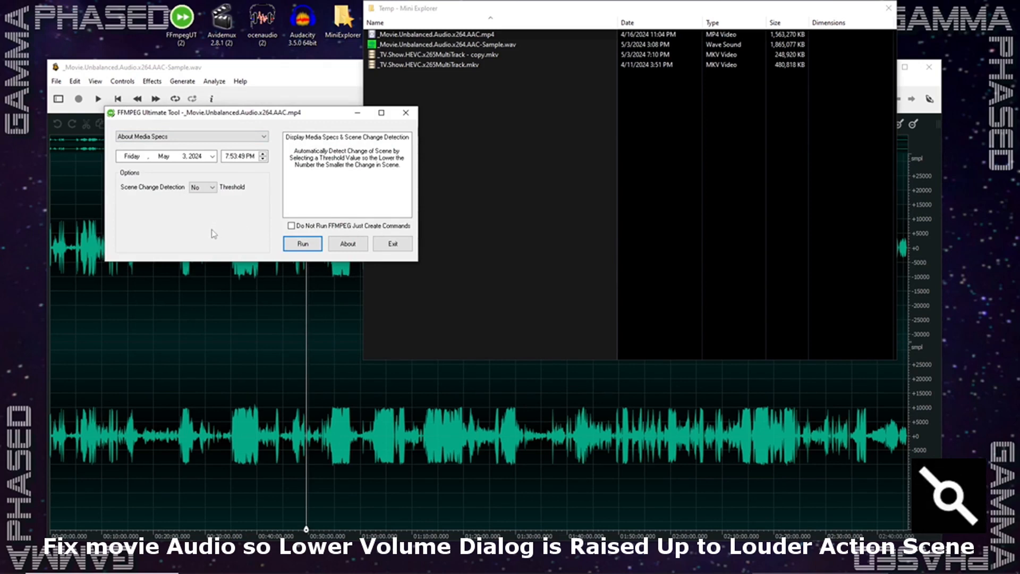
drag(232, 117, 223, 125)
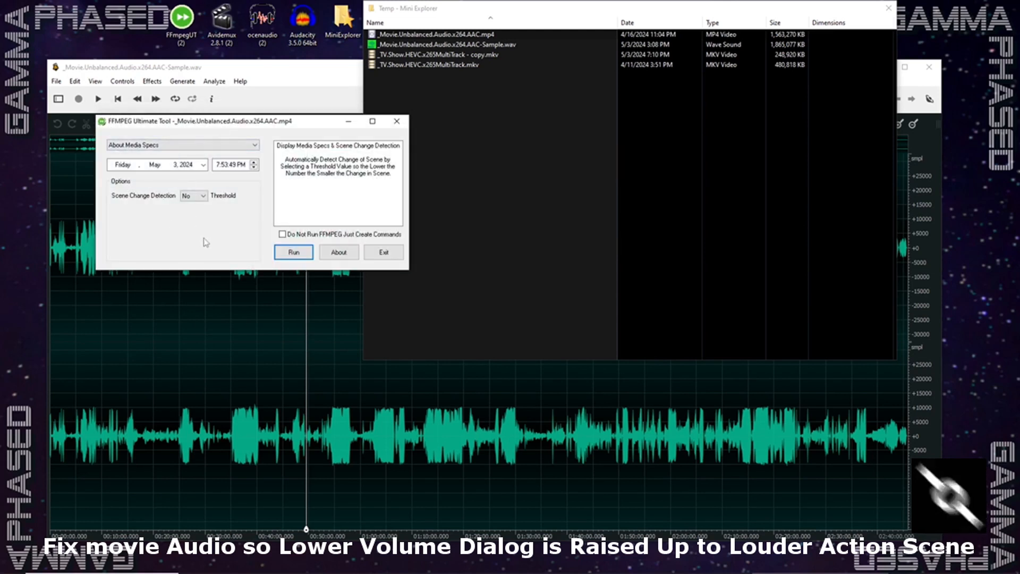
drag(257, 123, 259, 112)
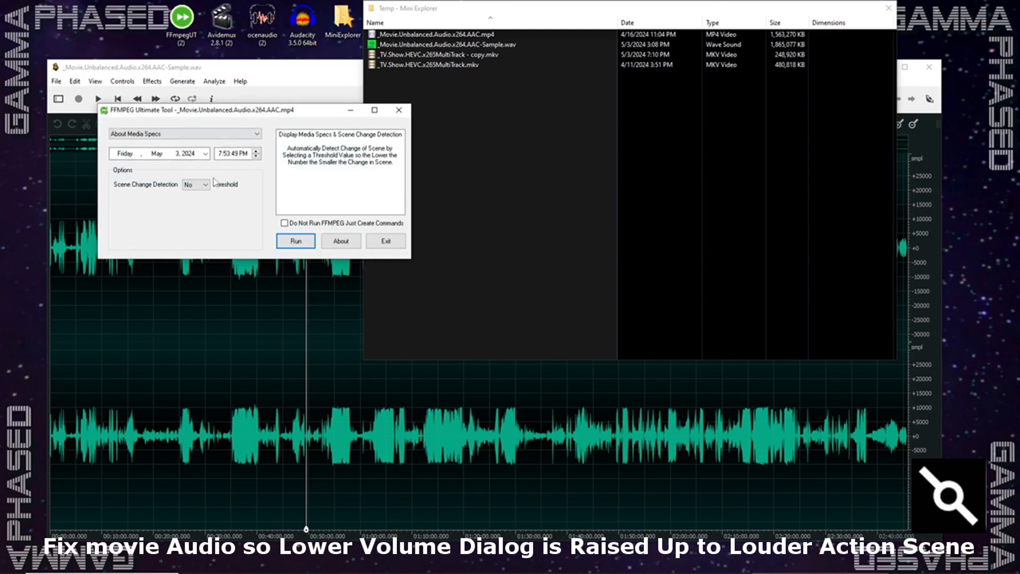
click(168, 134)
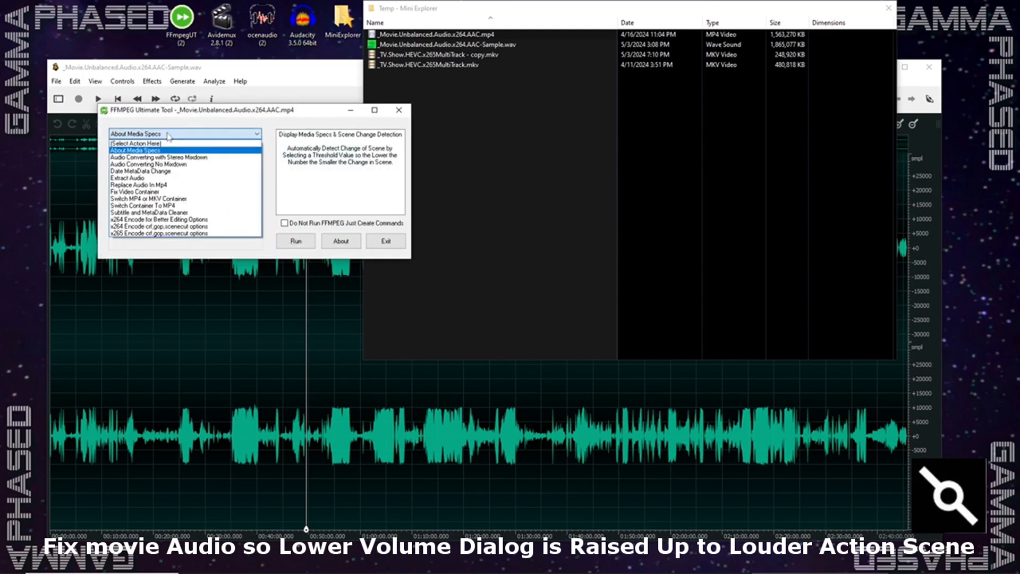
click(148, 164)
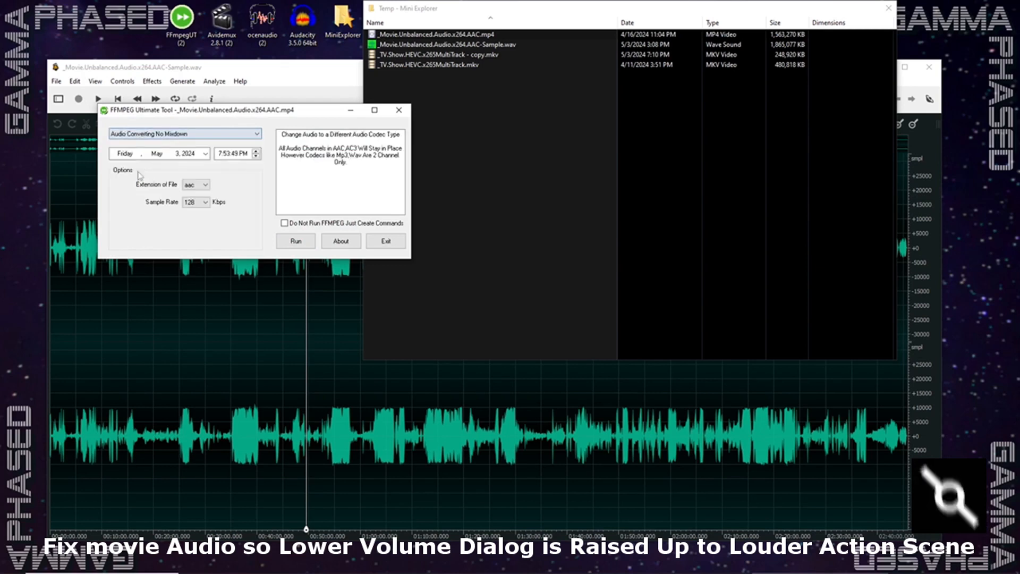
click(196, 184)
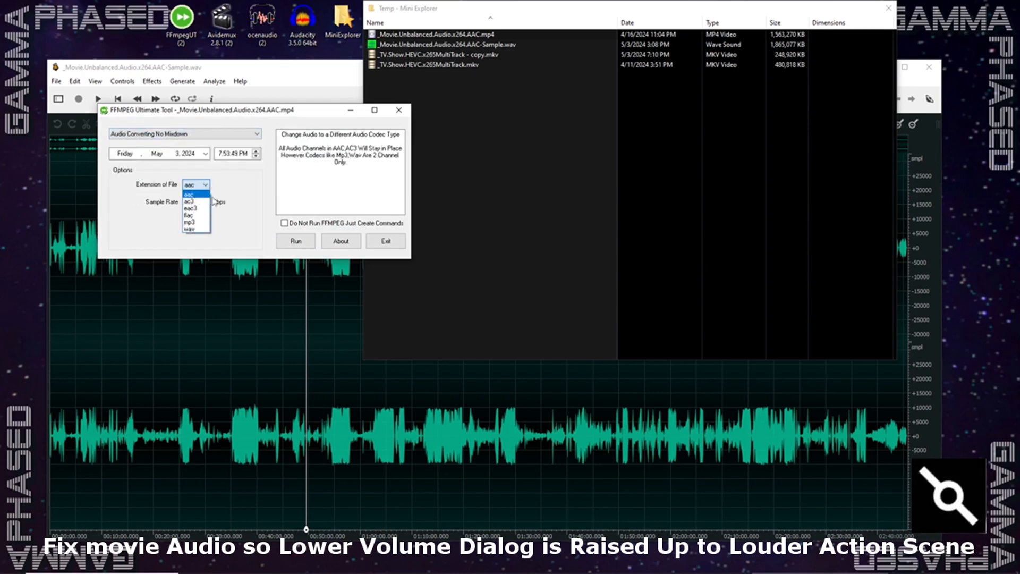
click(246, 173)
- Extract the movie's audio as a wav file without a 2-channel limit and close the finished command window
click(191, 135)
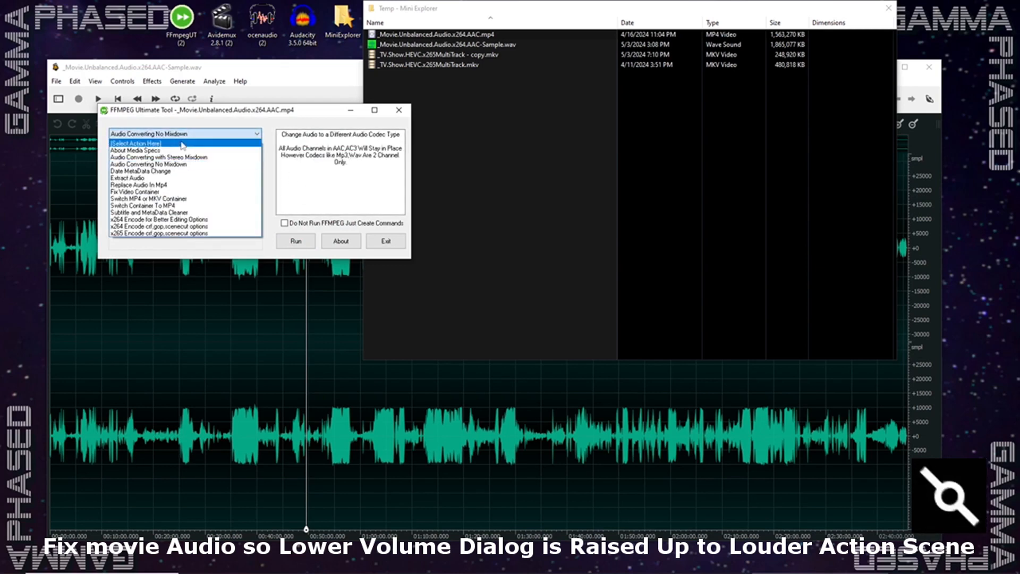
click(132, 178)
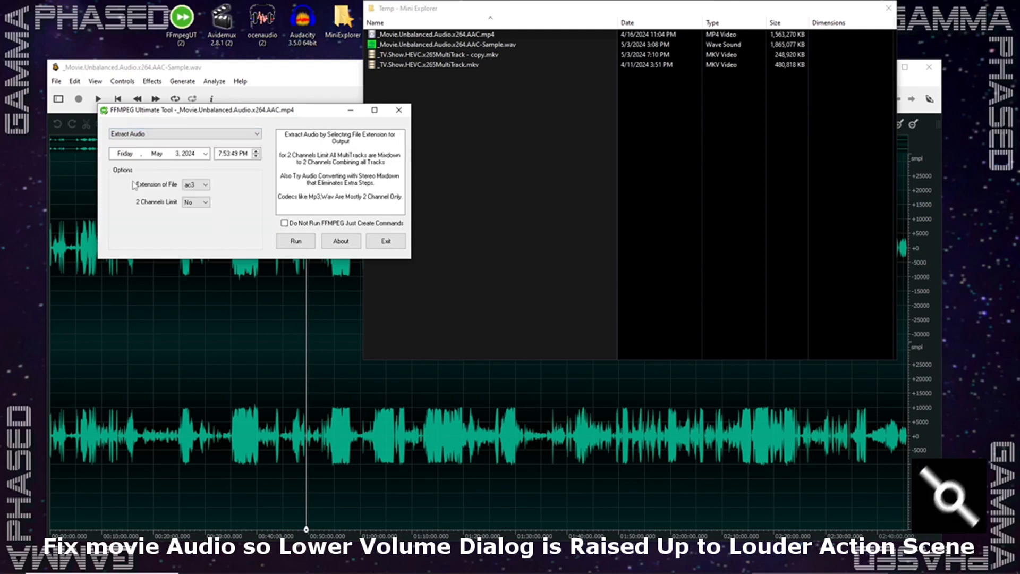
click(206, 186)
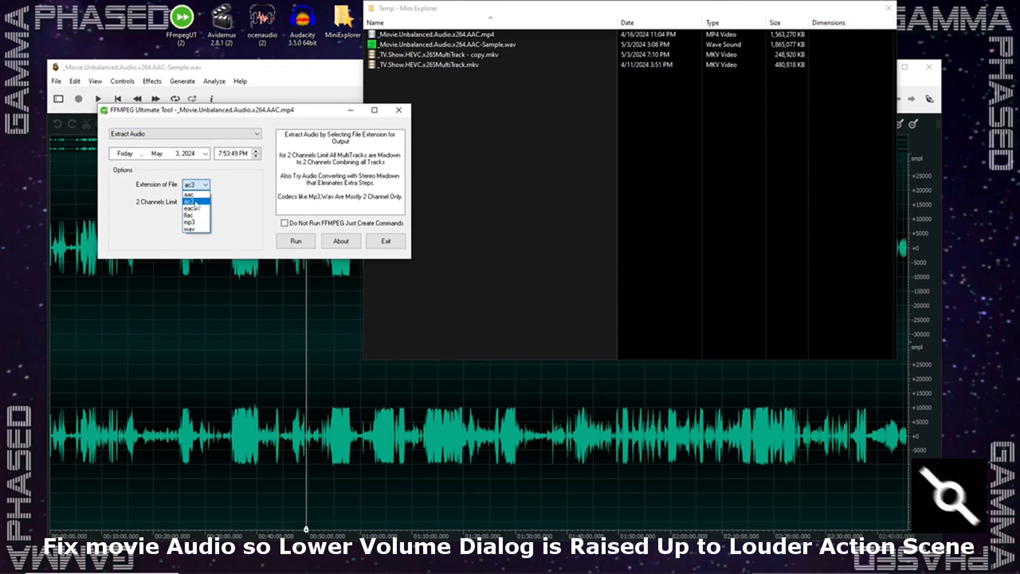
click(195, 231)
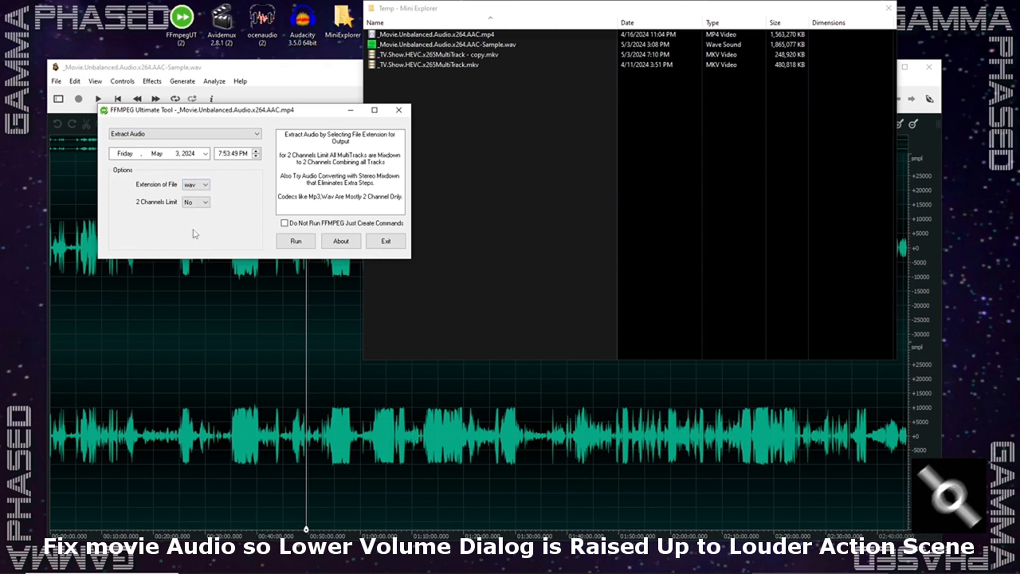
click(300, 240)
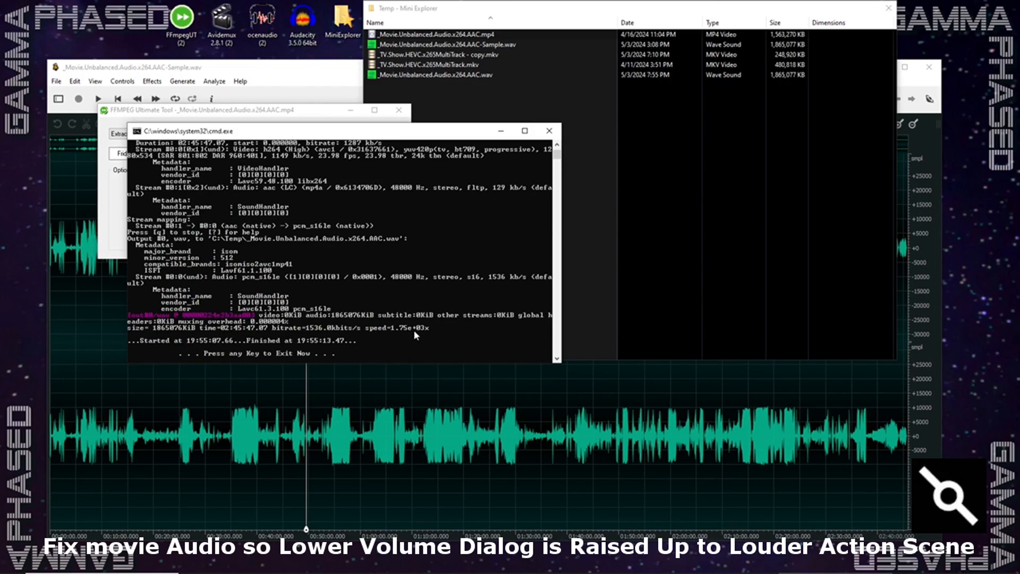
key(Return)
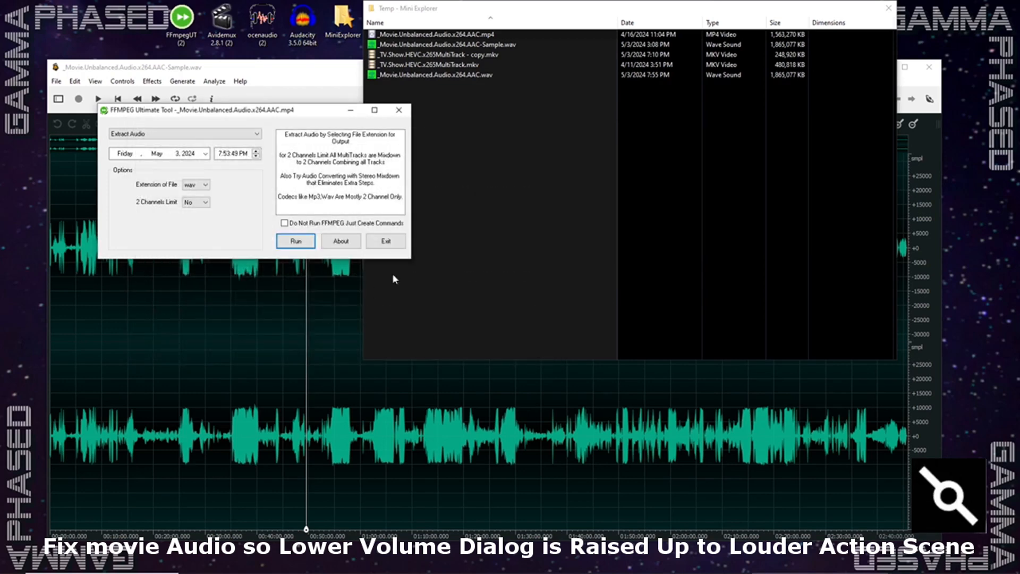
- Switch to Avidemux and open _Movie.Unbalanced.Audio.x264.AAC.mp4 from the Temp folder
mouse_move(542, 569)
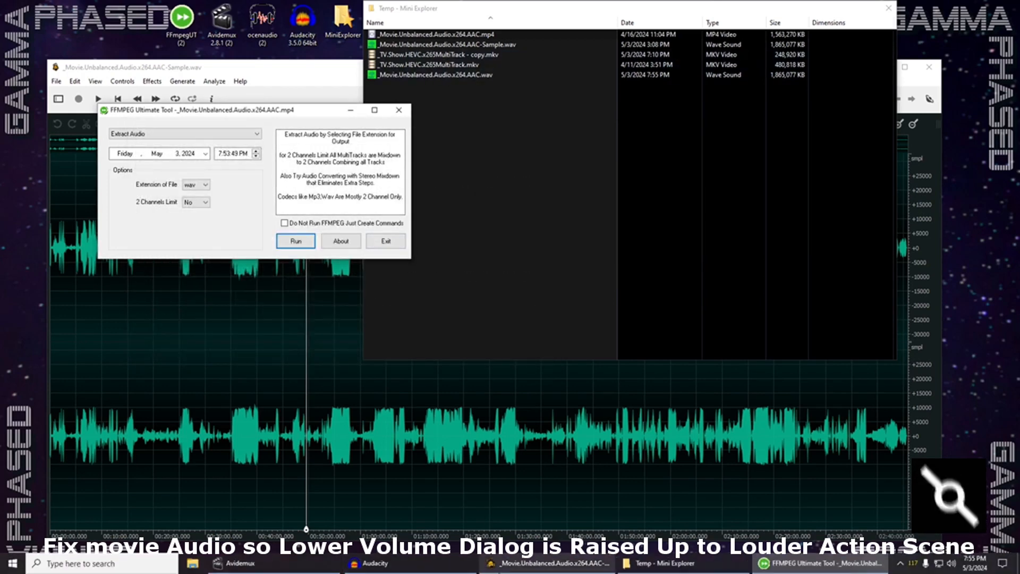
click(234, 563)
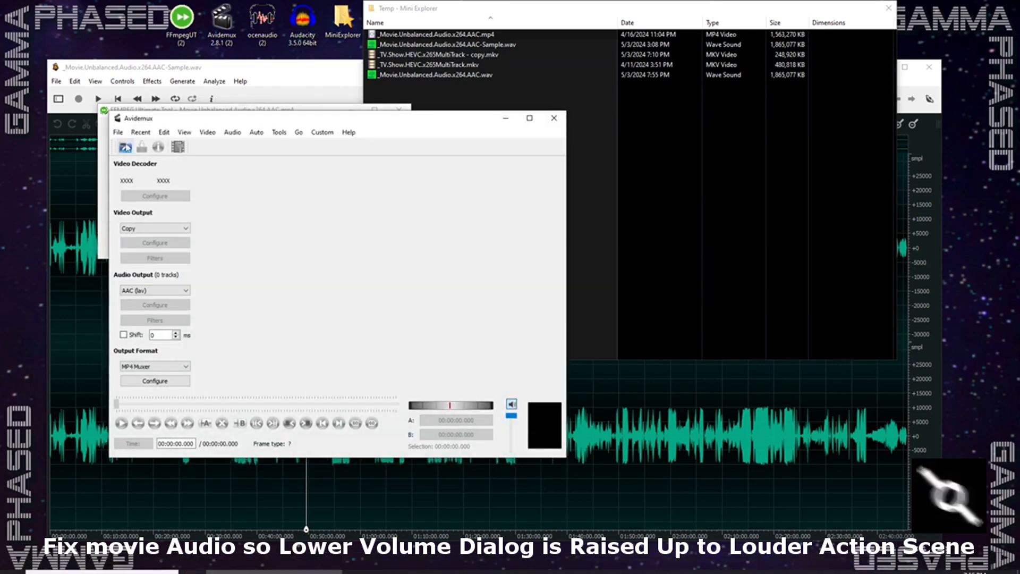
click(126, 148)
click(294, 201)
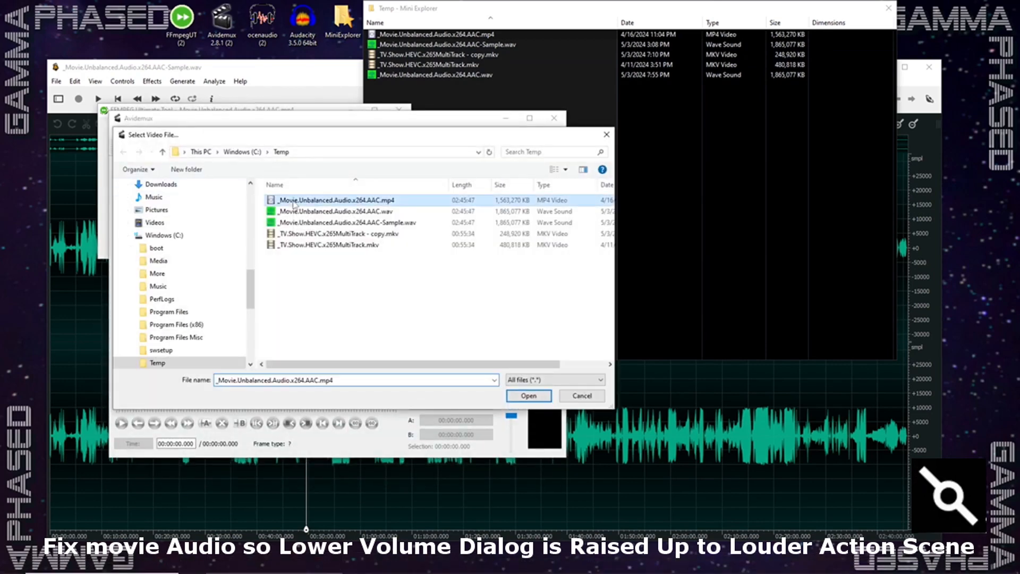
click(547, 396)
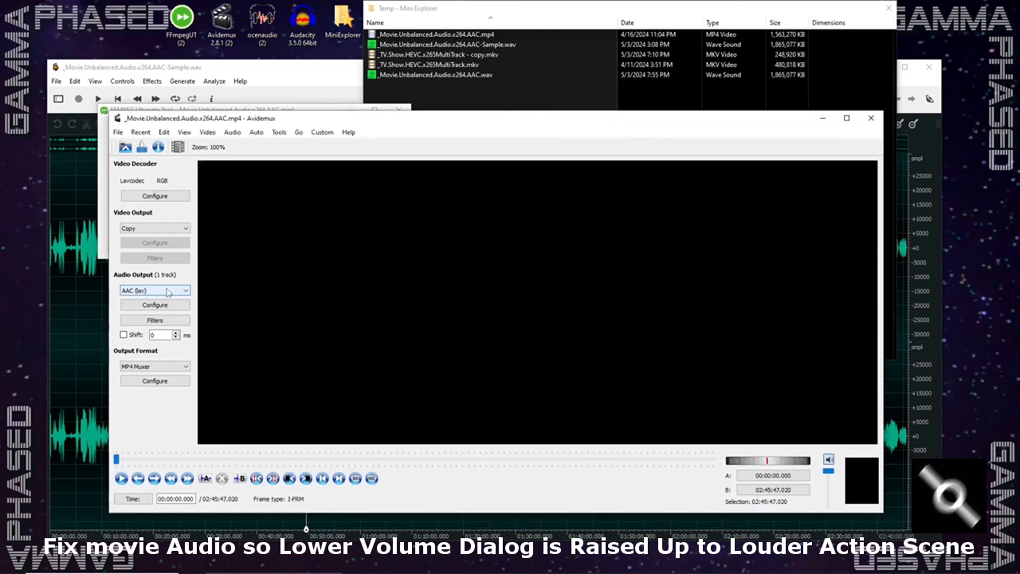
- Set the audio output format of the loaded movie to PCM
click(150, 291)
click(148, 299)
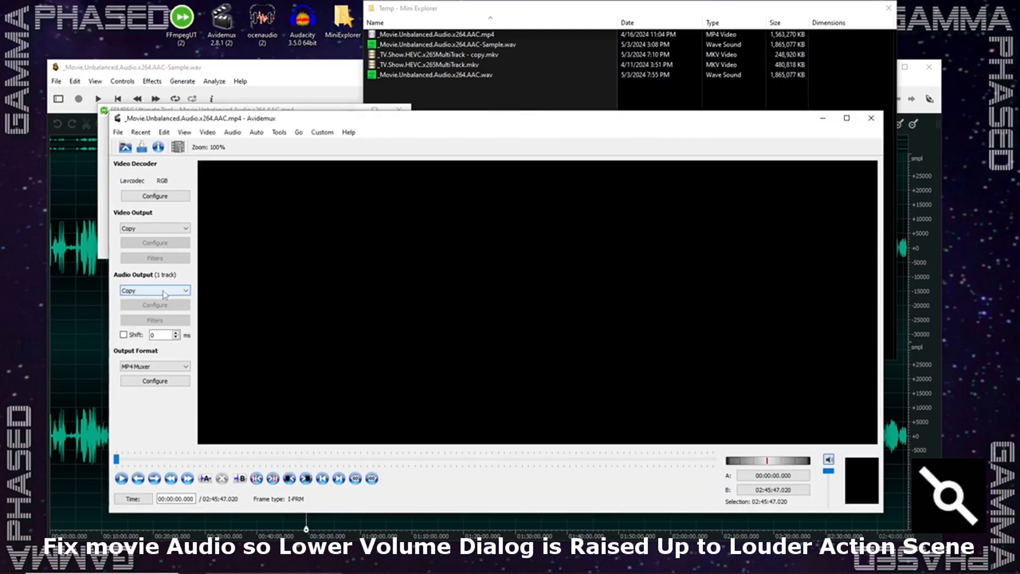
click(164, 295)
click(141, 356)
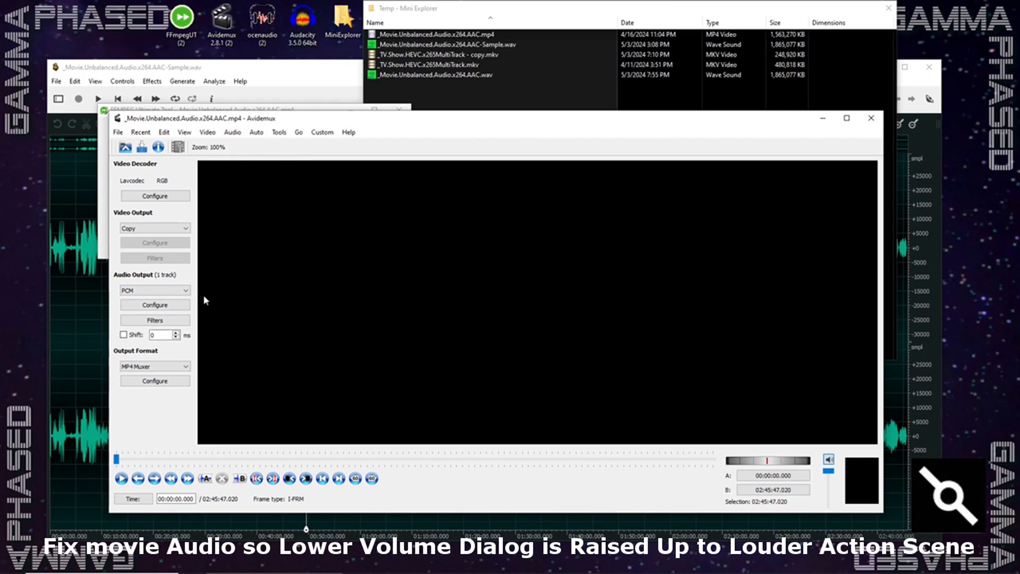
click(232, 136)
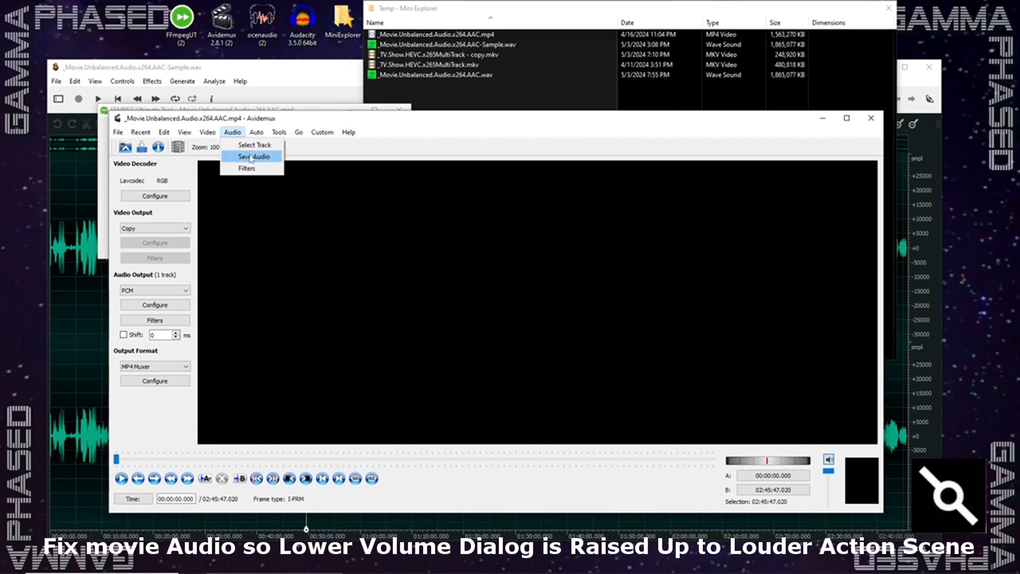
click(251, 158)
drag(243, 316, 243, 288)
click(157, 337)
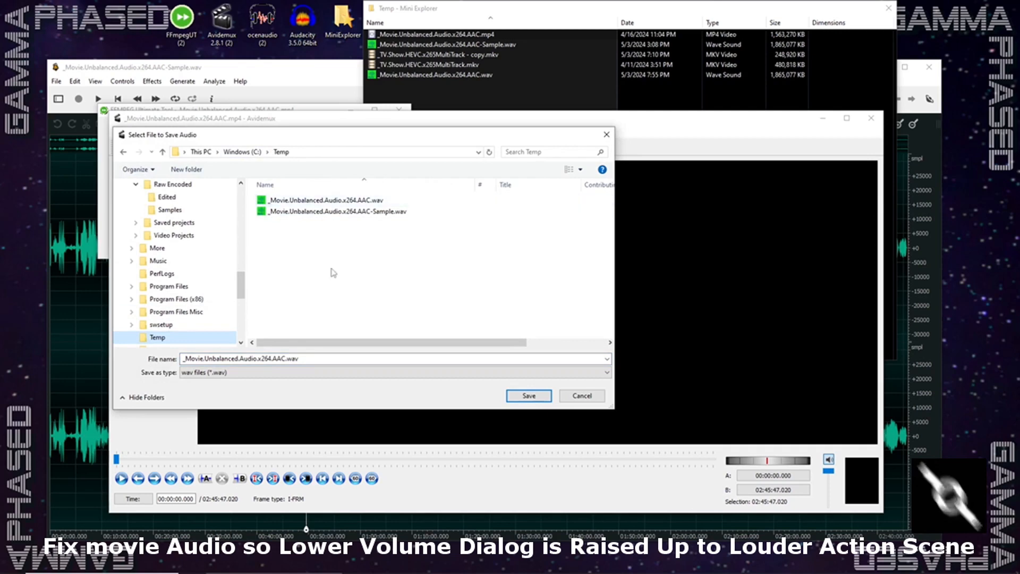
click(582, 396)
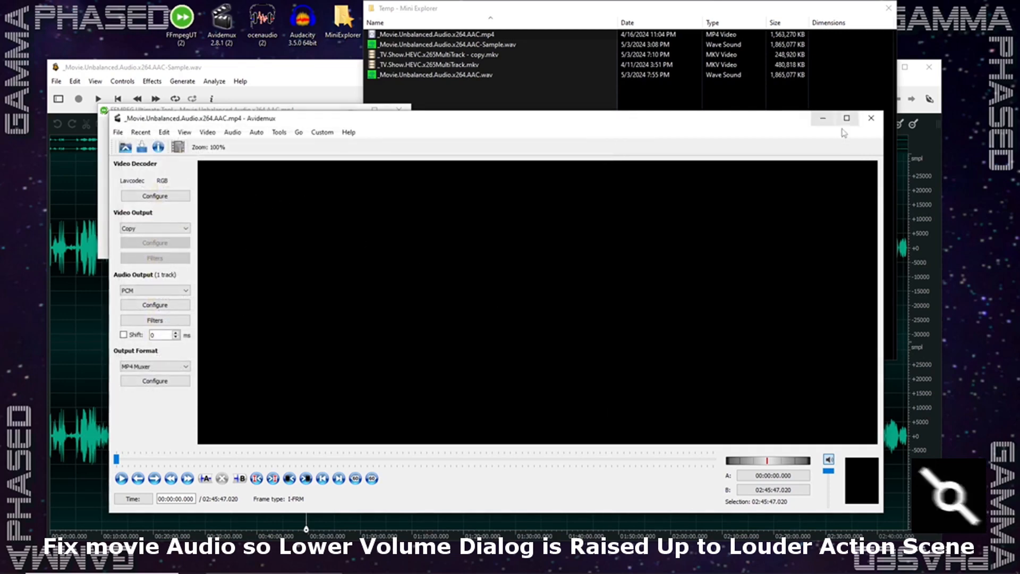
- Minimize Avidemux, exit FFMPEG Ultimate Tool and return to the sample wav waveform in ocenaudio
click(823, 118)
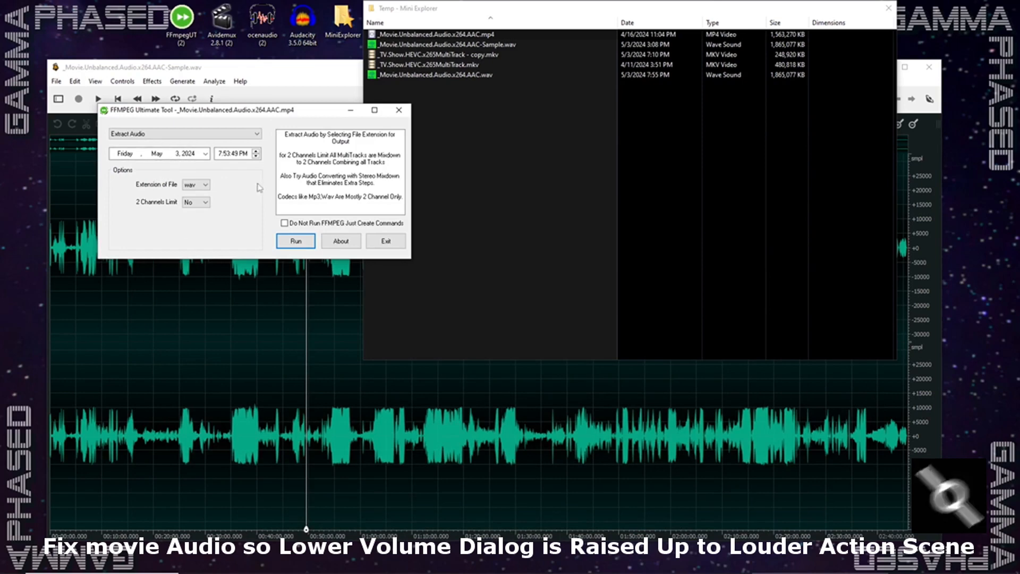
click(389, 243)
click(312, 71)
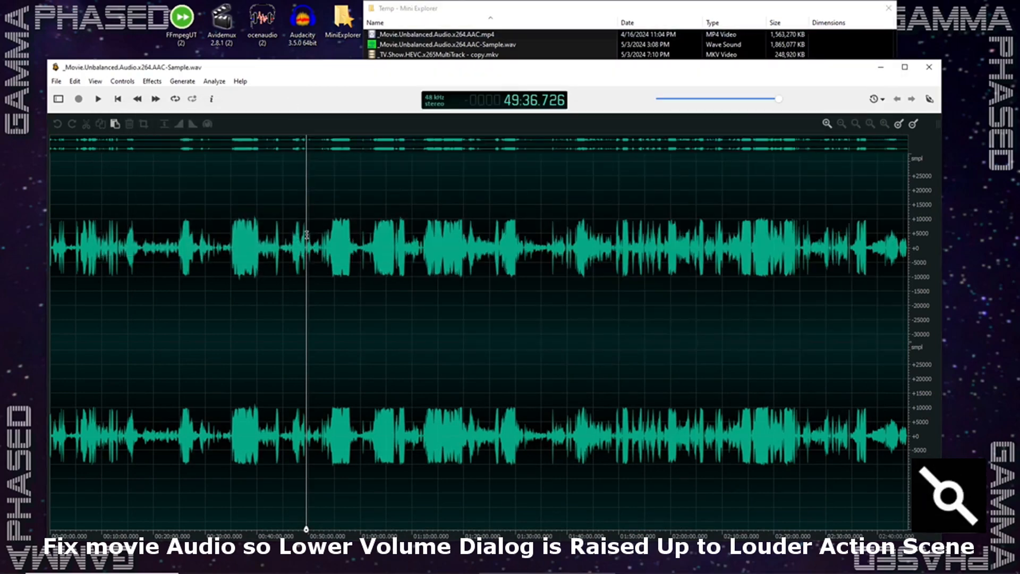
drag(300, 234, 329, 241)
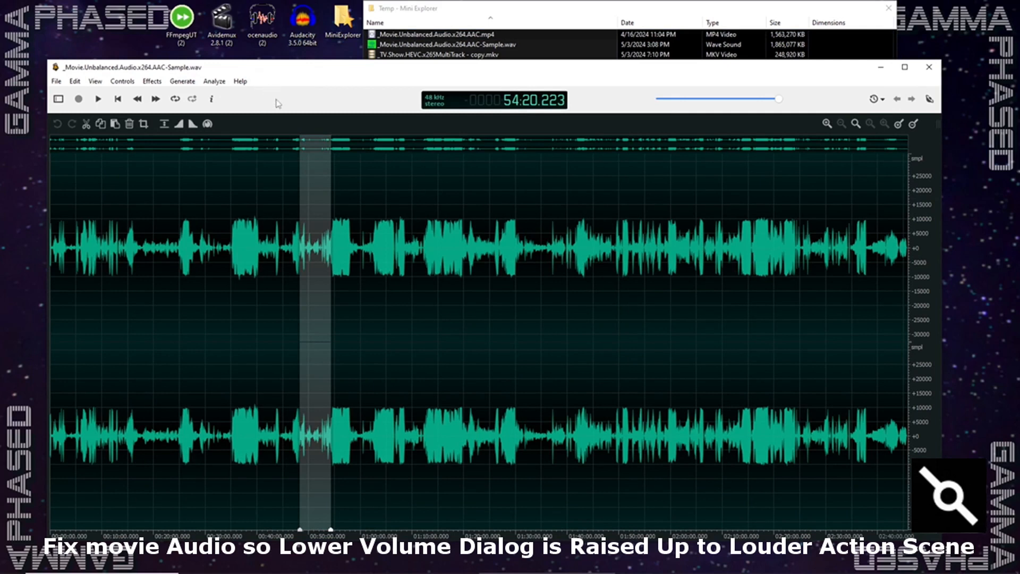
click(152, 81)
mouse_move(211, 234)
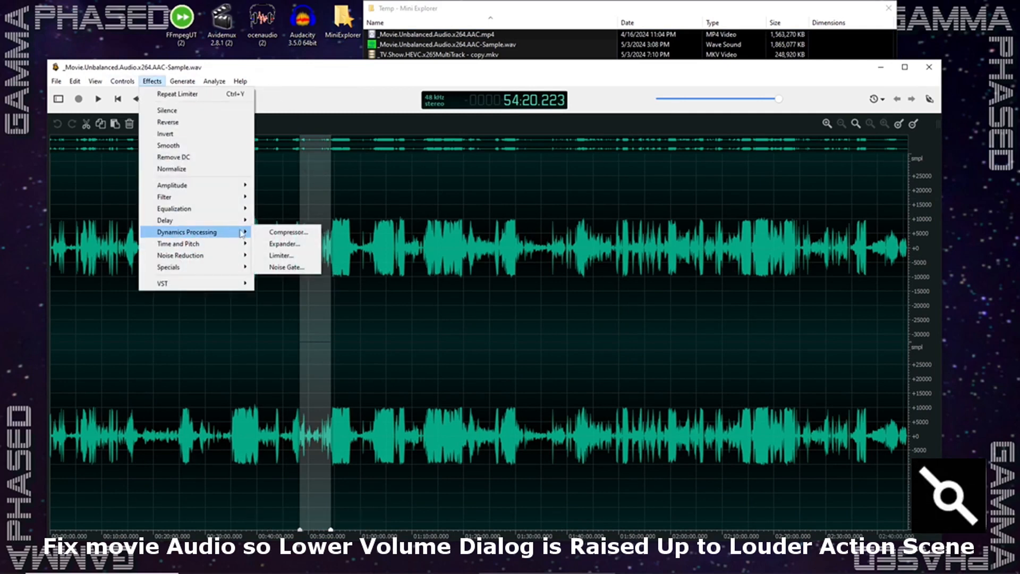
click(300, 257)
click(523, 355)
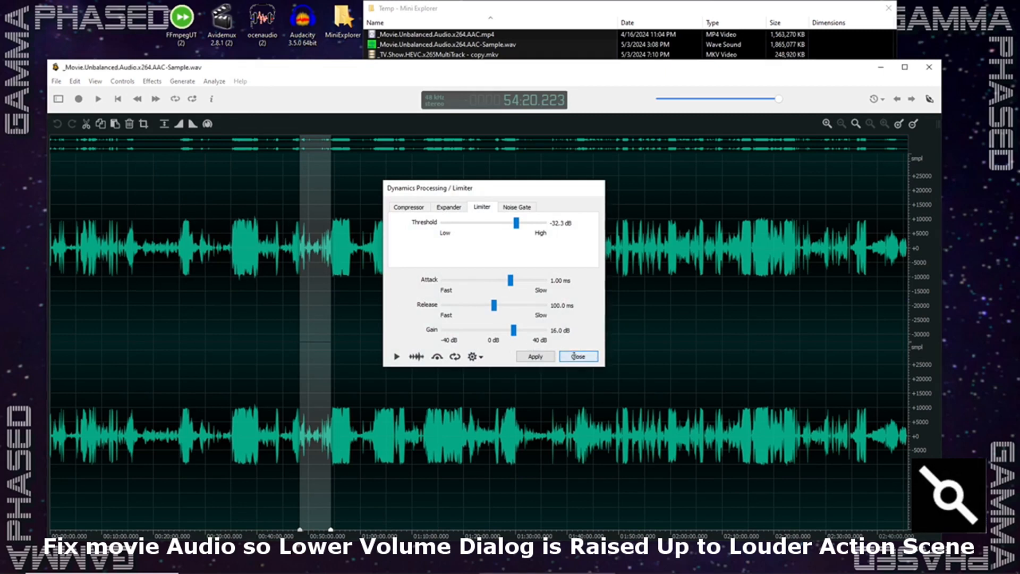
click(313, 254)
- Try the Limiter with a -32.3 dB threshold and 16.0 dB gain on the section from about 49:18 to 57:50, and undo it
drag(304, 248, 349, 248)
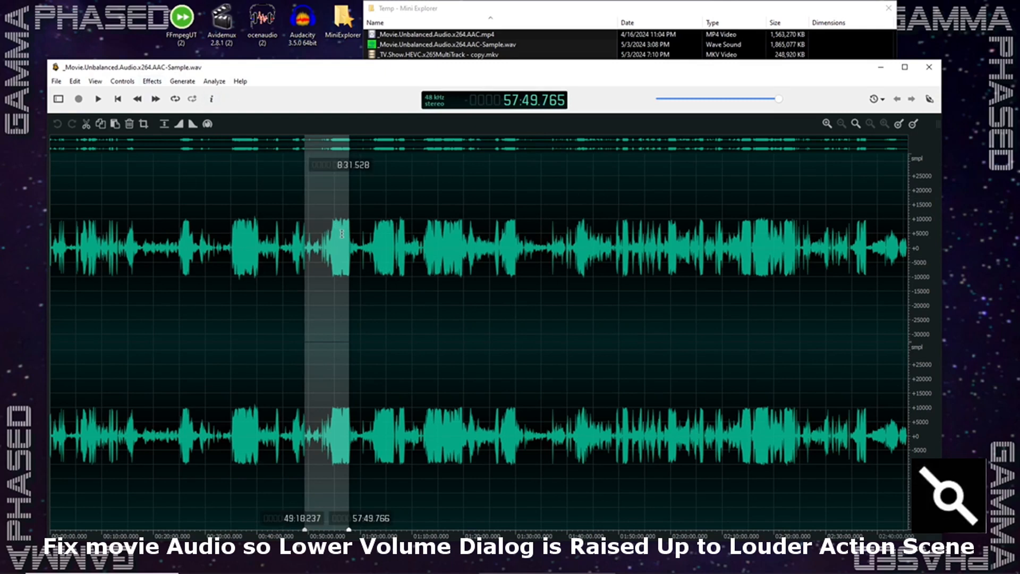
click(153, 81)
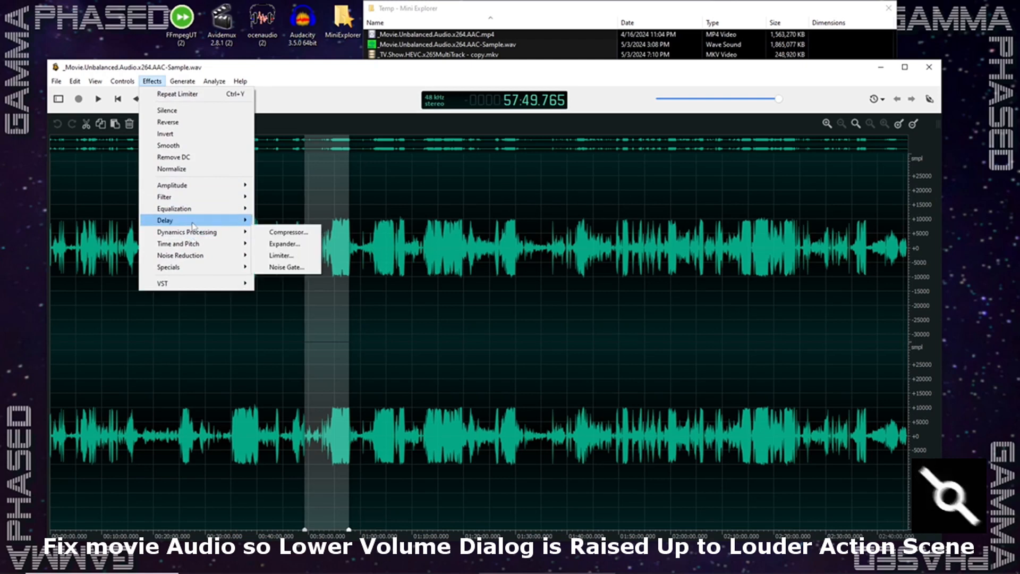
mouse_move(192, 226)
click(272, 256)
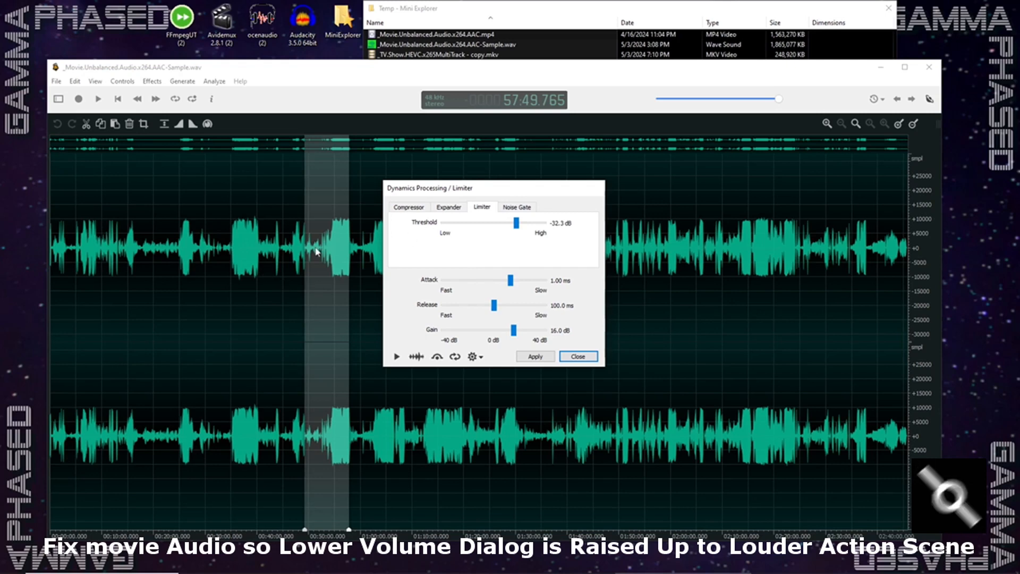
click(536, 357)
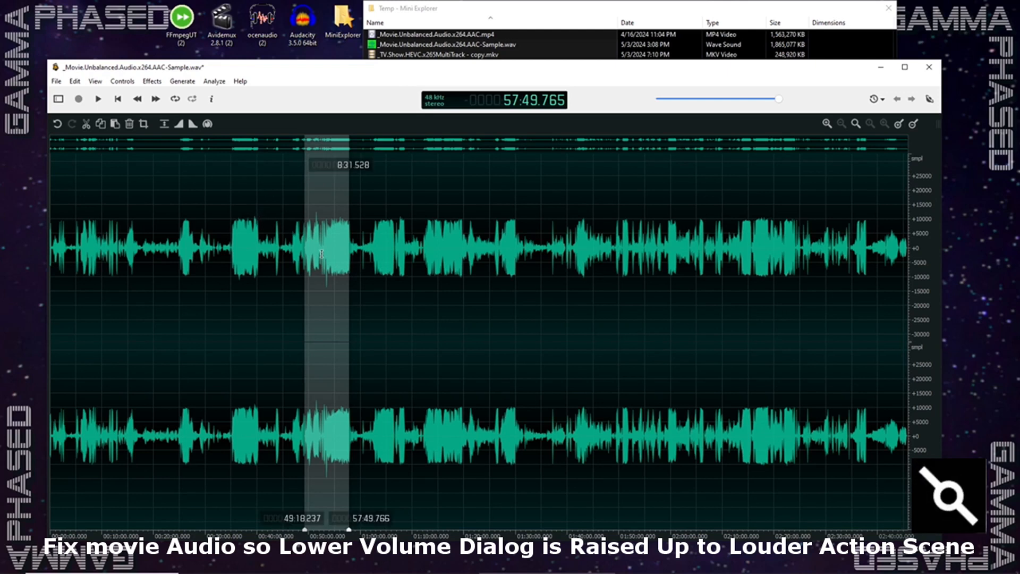
key(ctrl+z)
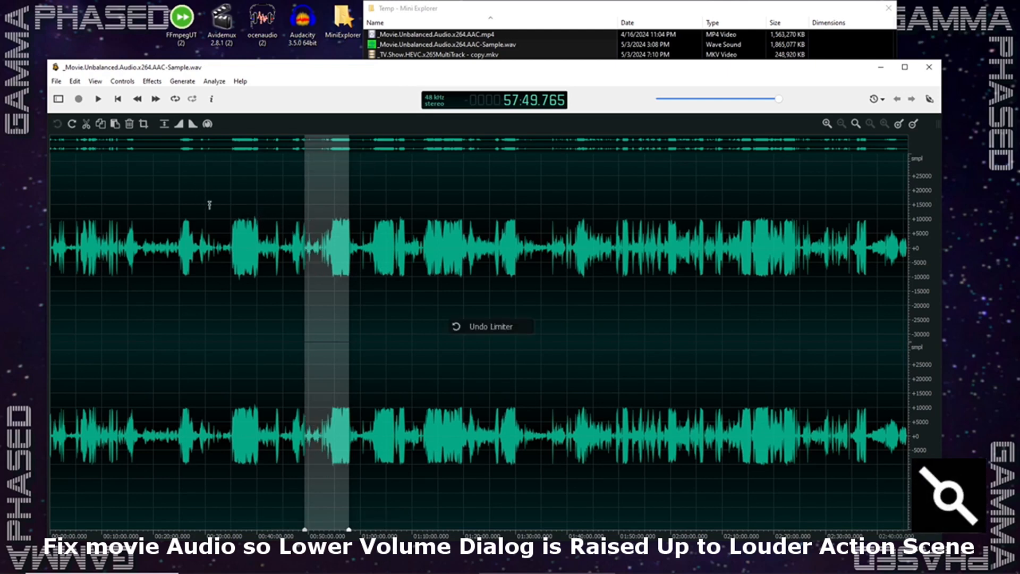
- Apply the Limiter to the entire waveform with threshold -32.3 dB, attack 1.00 ms, release 100.0 ms and gain 16.0 dB
key(ctrl+a)
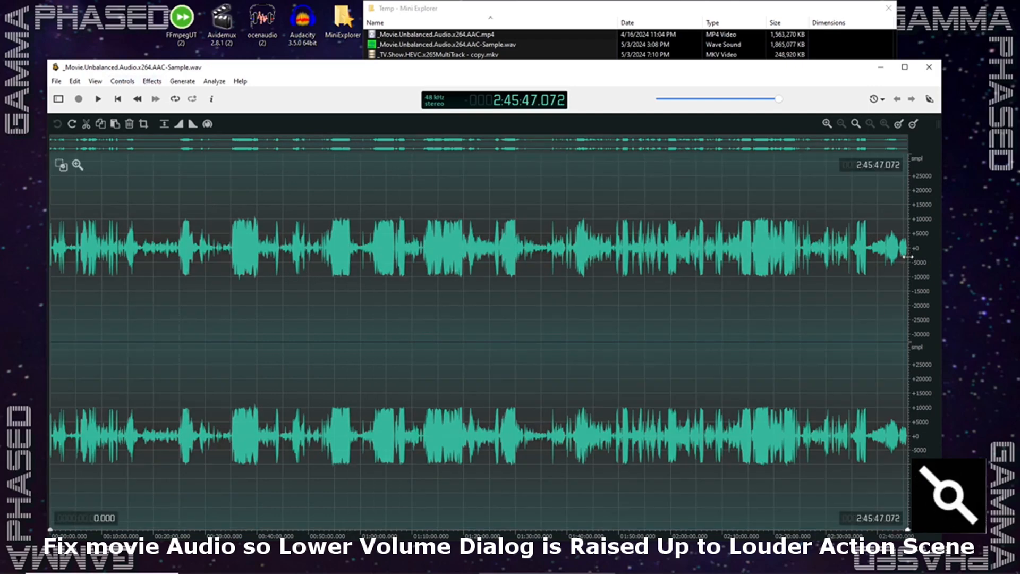
click(152, 81)
mouse_move(197, 232)
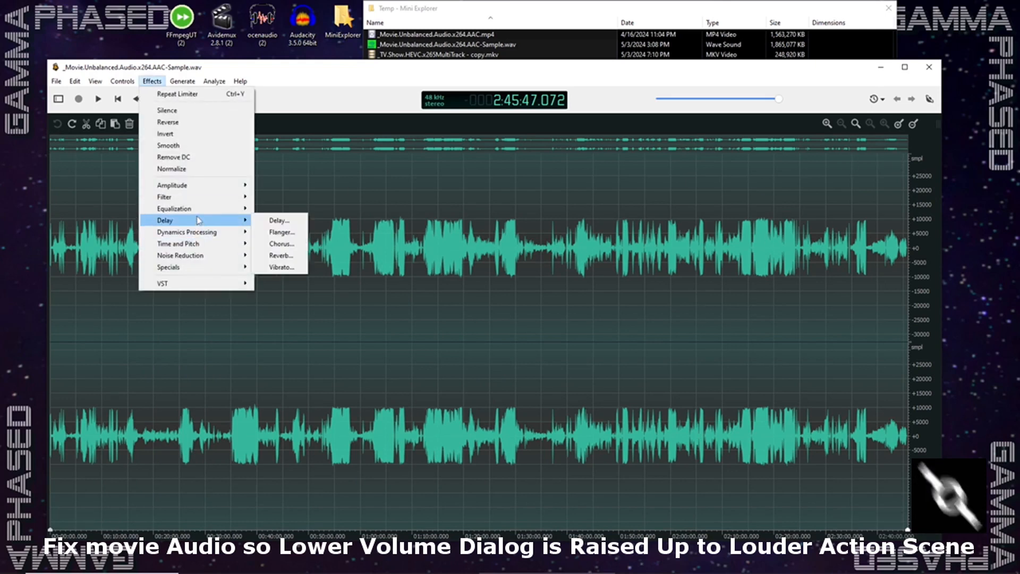
click(281, 256)
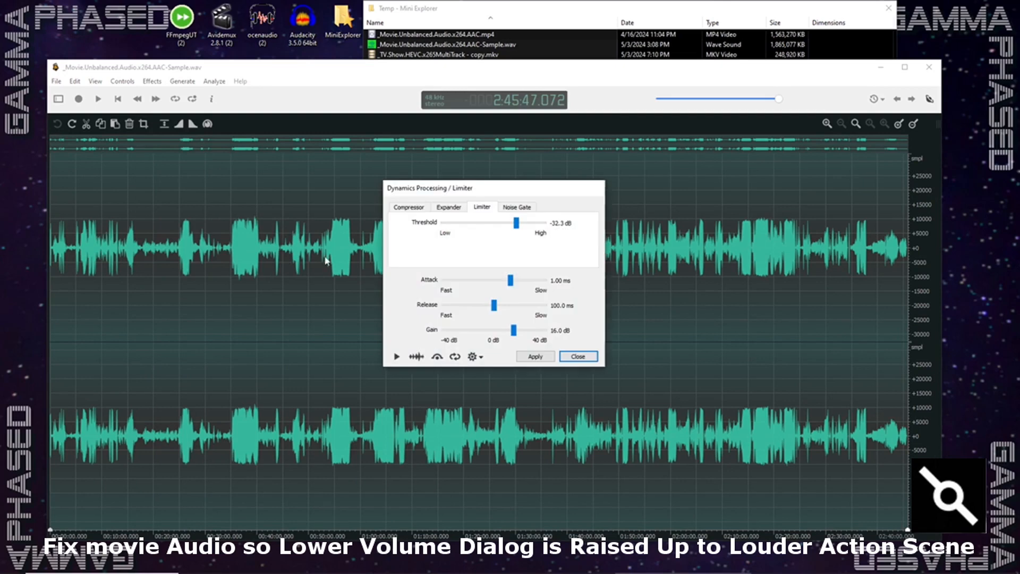
click(529, 356)
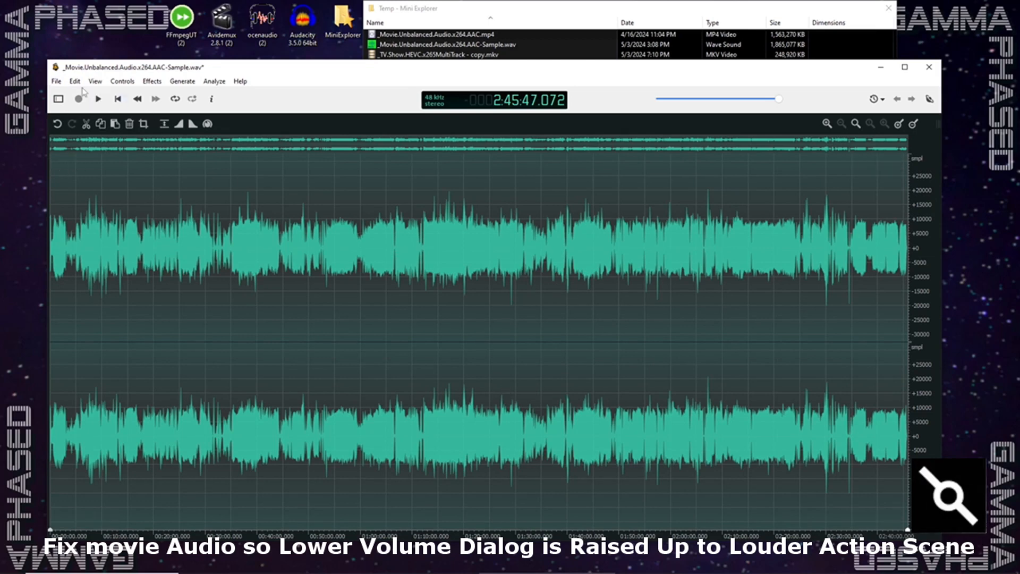
- Save the limited audio in the Temp folder as _Movie.Unbalanced.Audio.x264.AAC-bal.wav
click(55, 81)
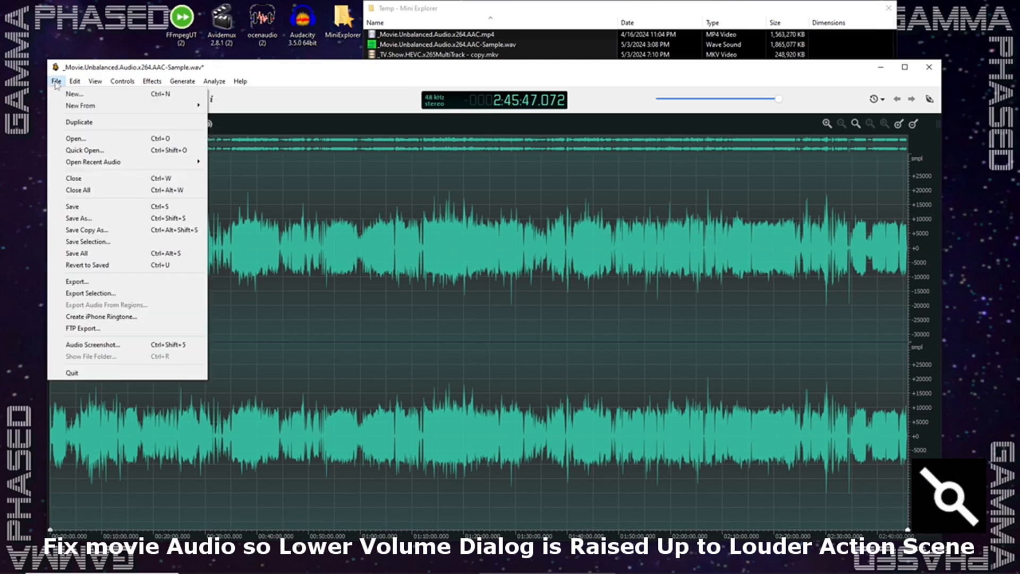
click(79, 219)
click(226, 307)
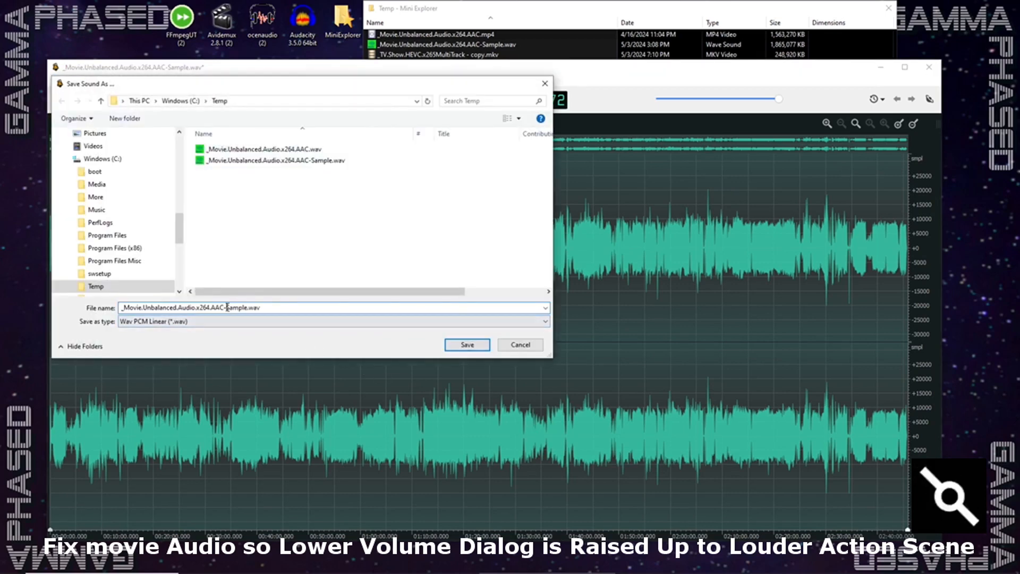
key(Delete)
key(Delete)
key(Delete)
key(Delete)
key(Delete)
key(Delete)
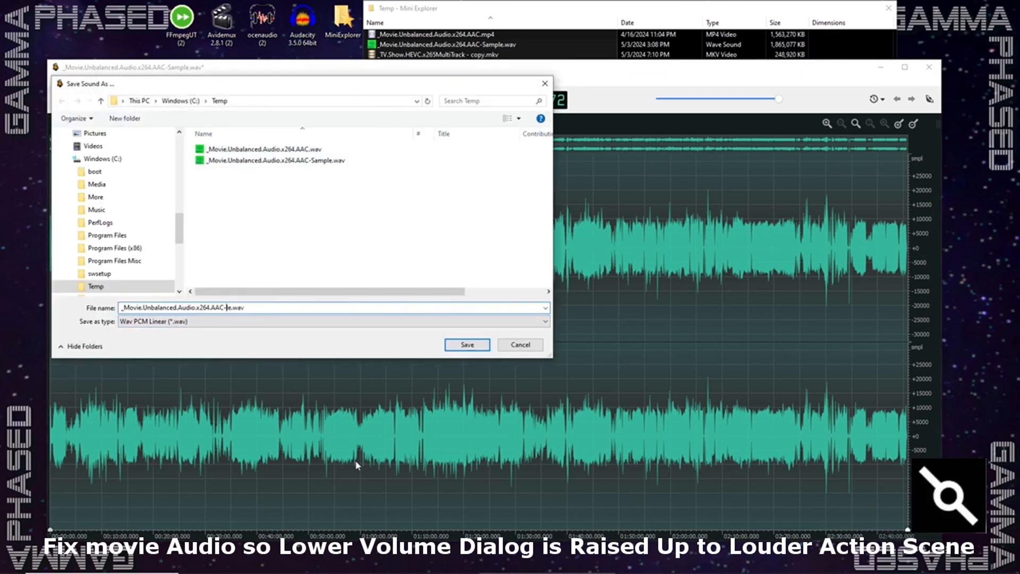
key(BackSpace)
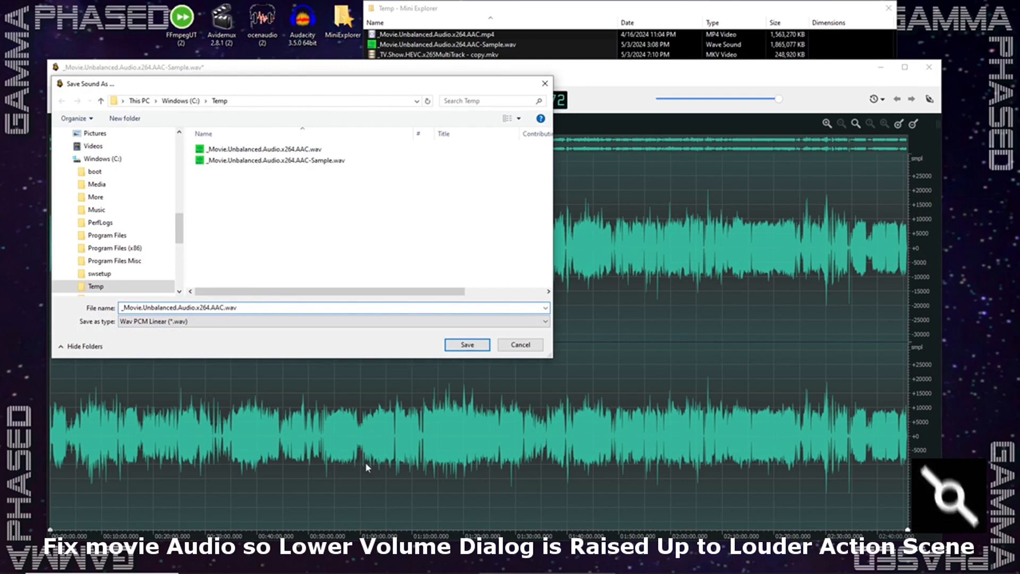
text(-)
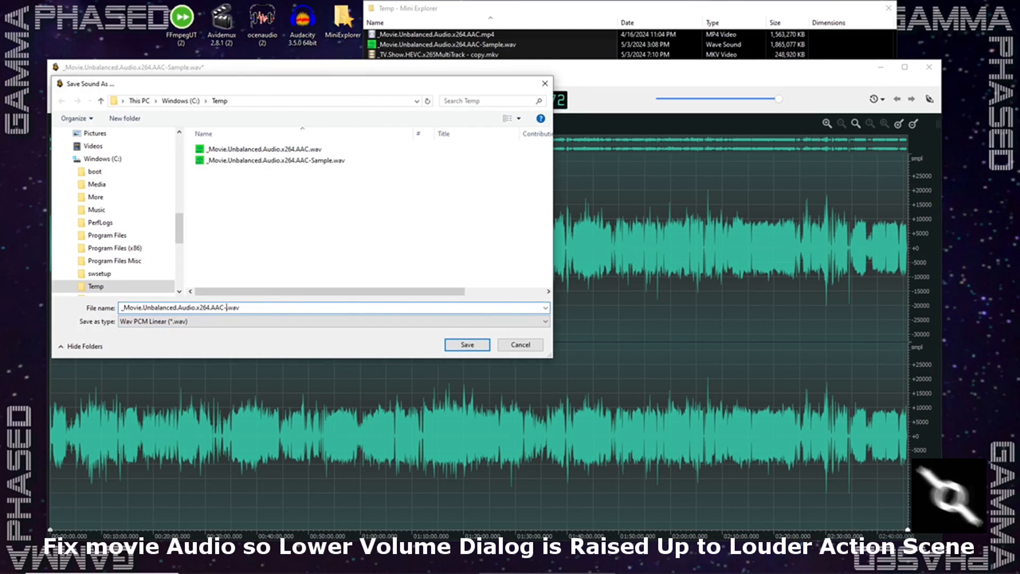
text(ba)
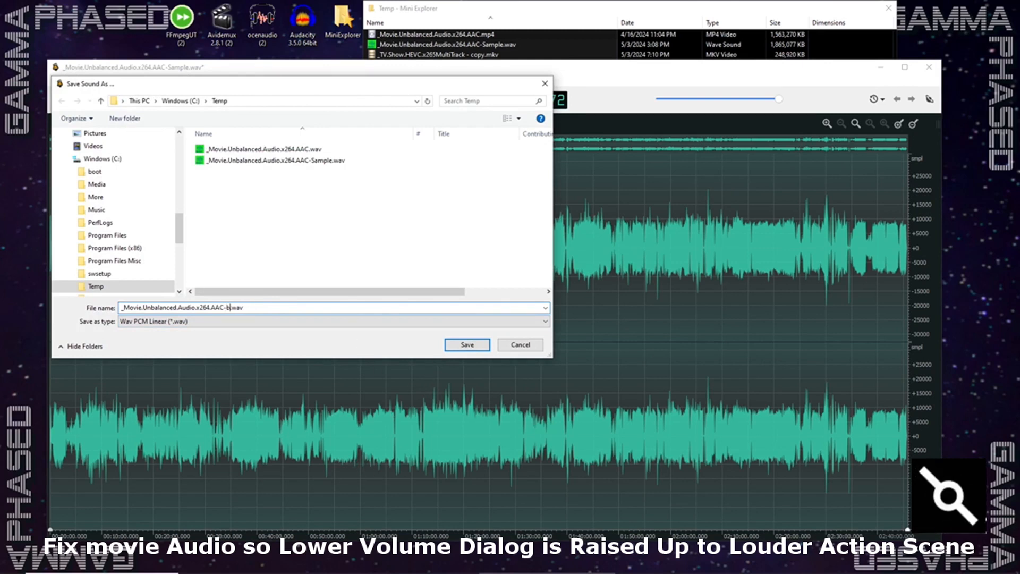
text(l)
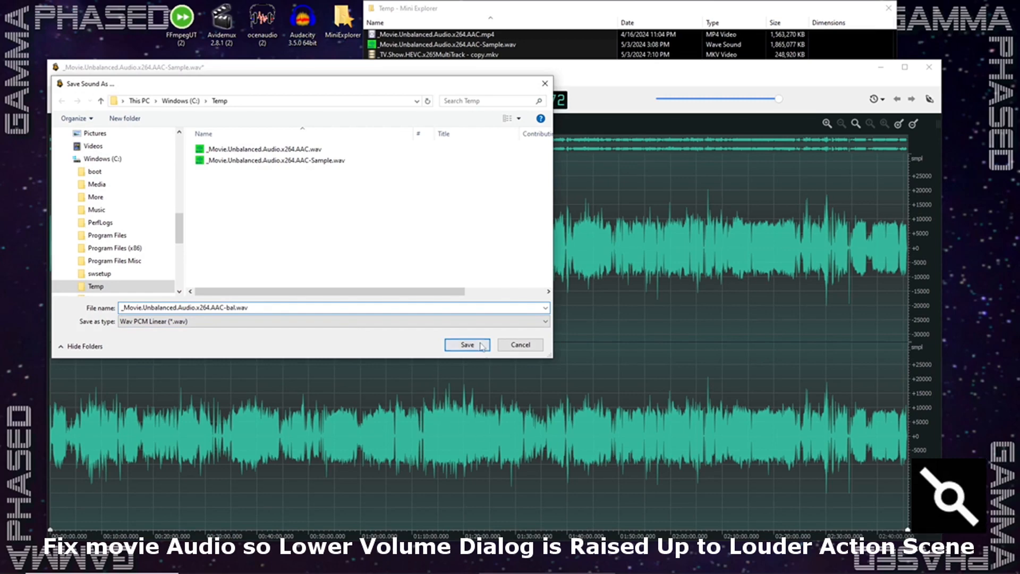
click(480, 347)
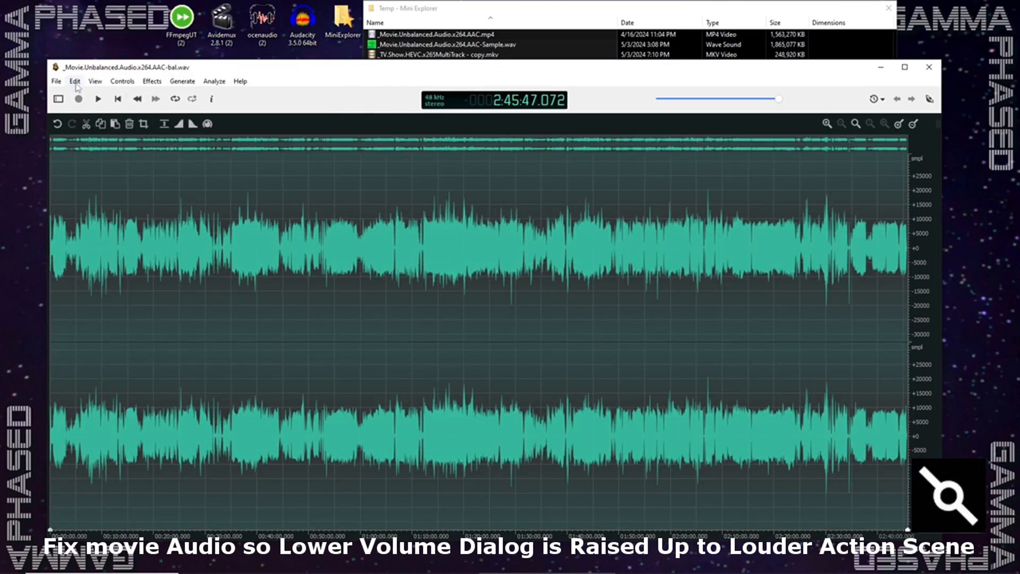
- Save another version of the balanced audio in MP4 (AAC - Advanced Audio Coding) m4a format
click(57, 80)
click(91, 219)
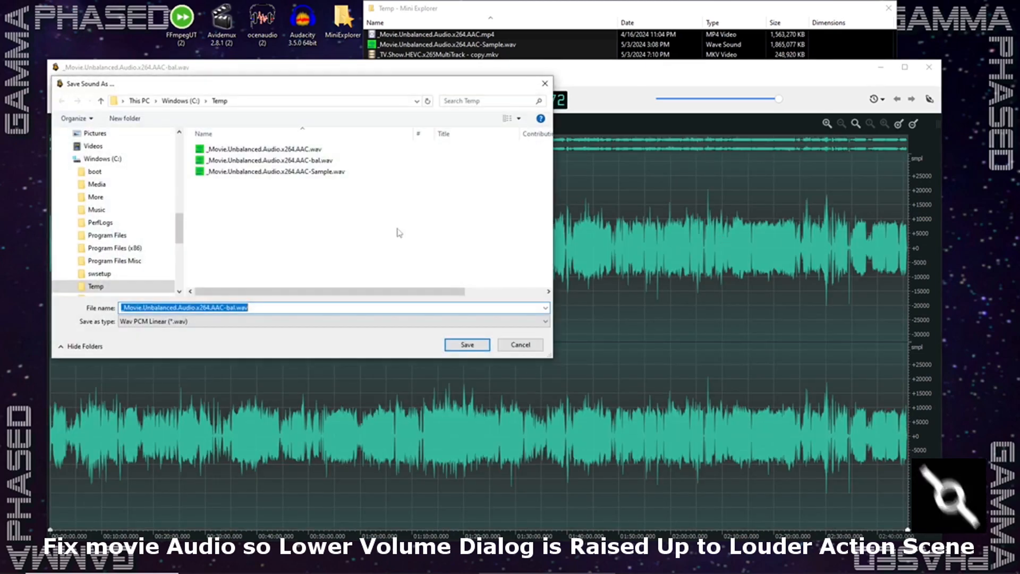
click(296, 323)
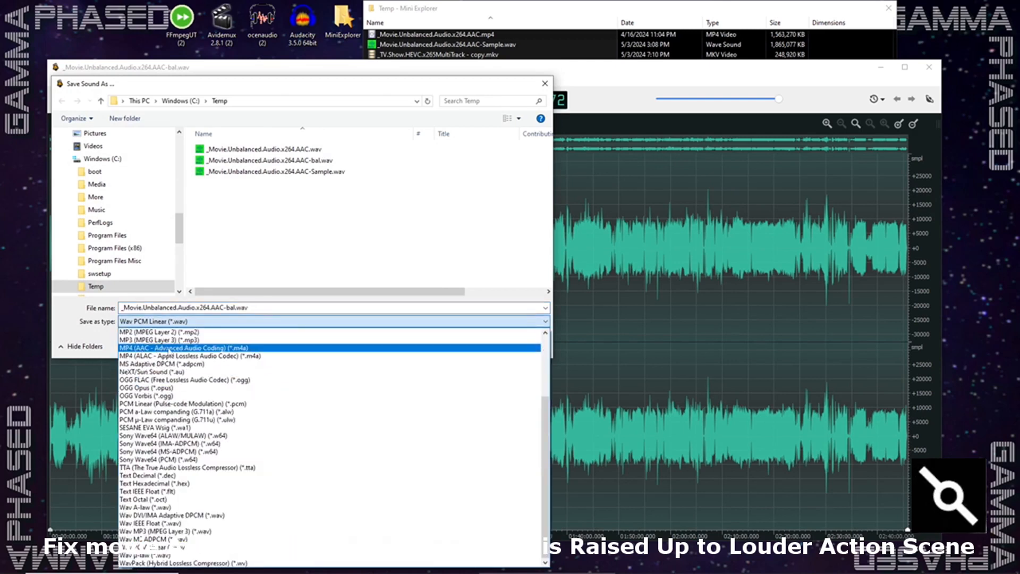
click(240, 350)
click(468, 346)
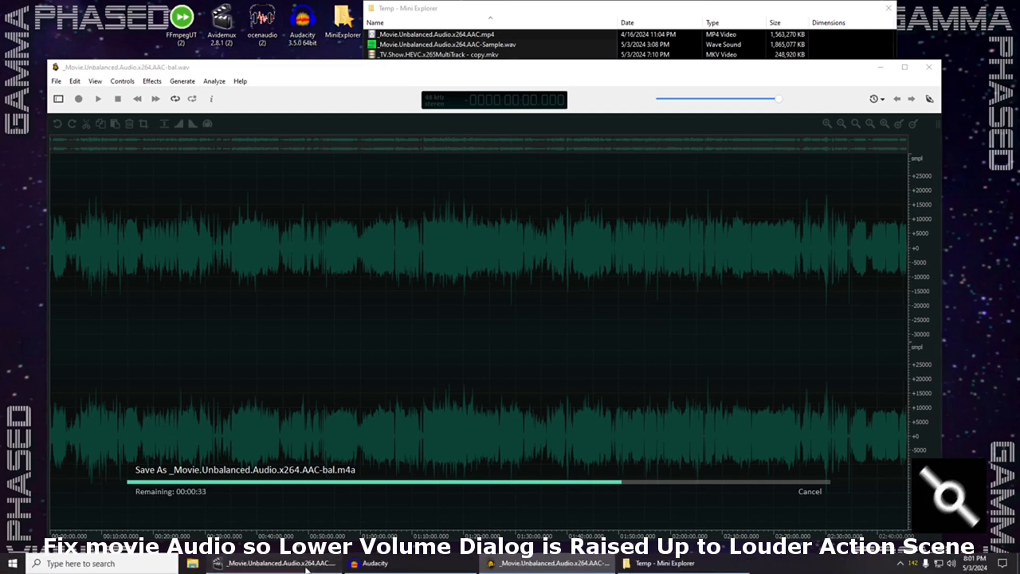
- Switch to Avidemux and set the movie's audio output to AAC (lav)
click(274, 564)
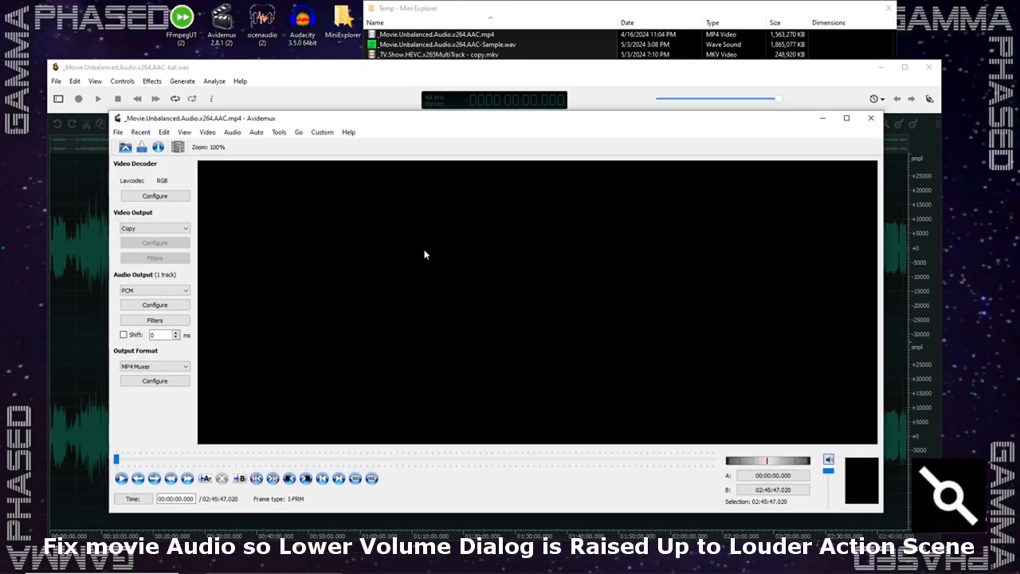
click(163, 290)
click(134, 313)
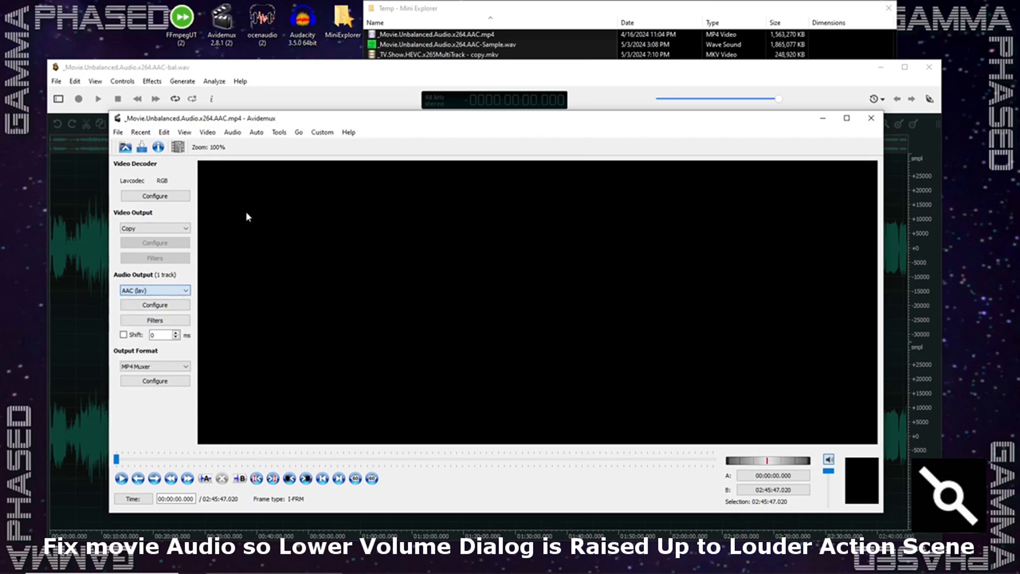
click(235, 133)
click(254, 156)
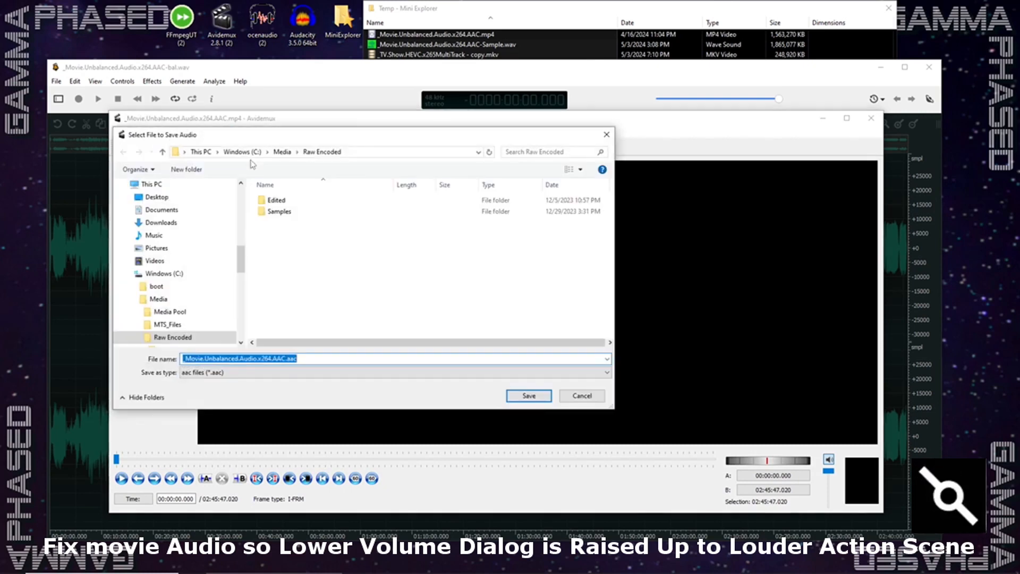
click(583, 396)
- Replace the source of audio track 1 with _Movie.Unbalanced.Audio.x264.AAC-bal.wav from the Temp folder and accept the track configuration
click(233, 132)
click(247, 148)
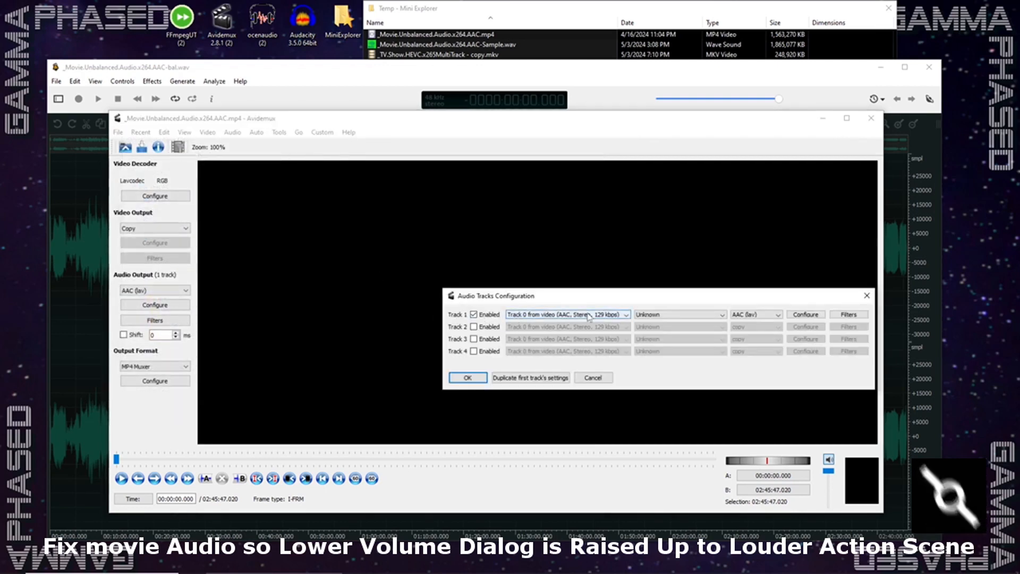
click(627, 316)
click(534, 330)
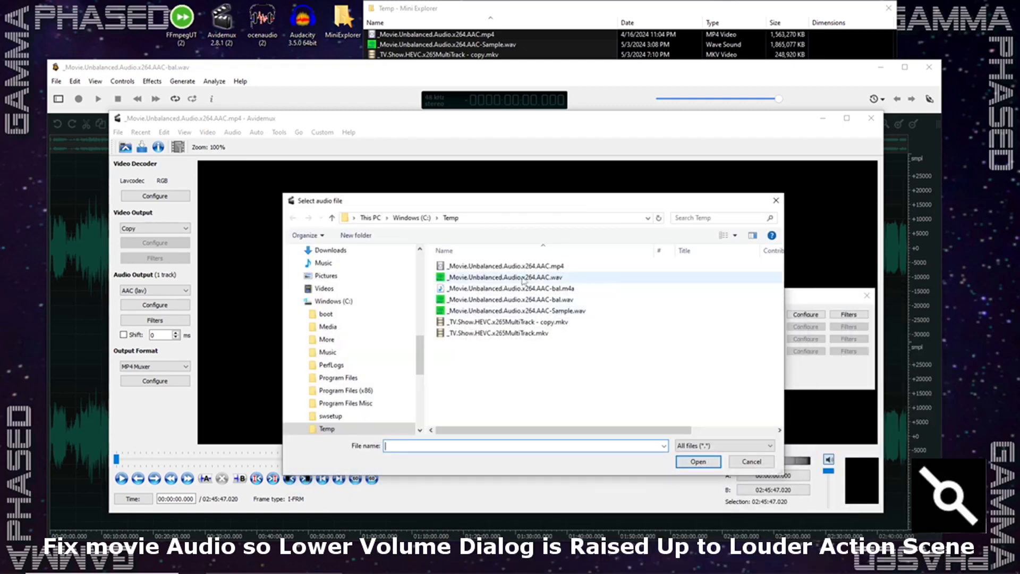
click(495, 280)
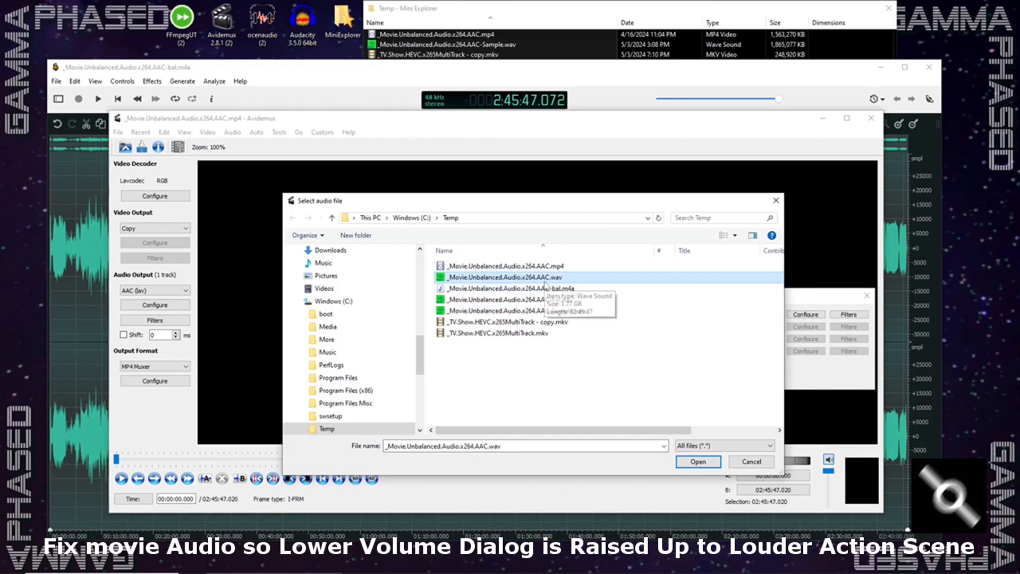
click(563, 300)
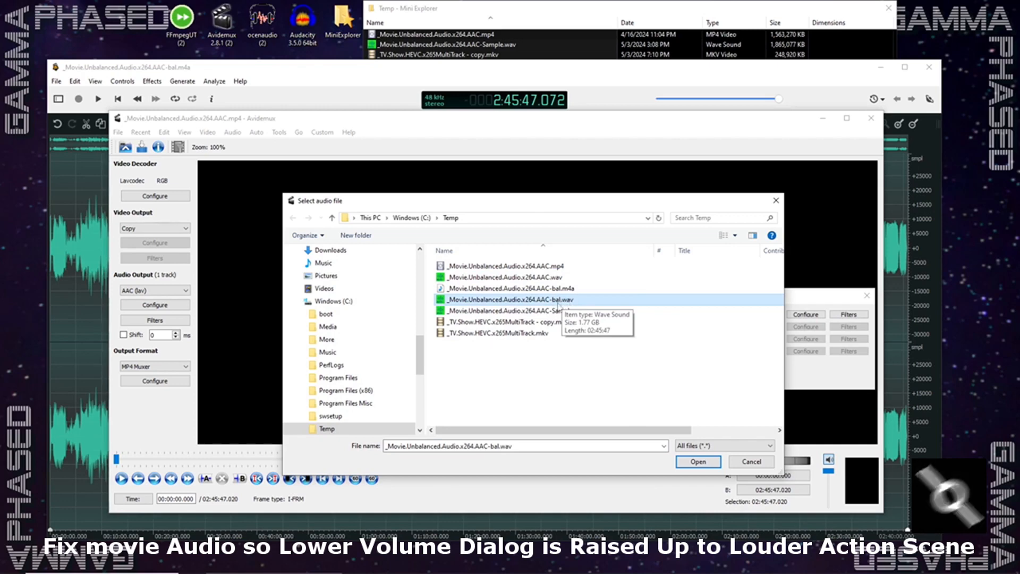
click(698, 461)
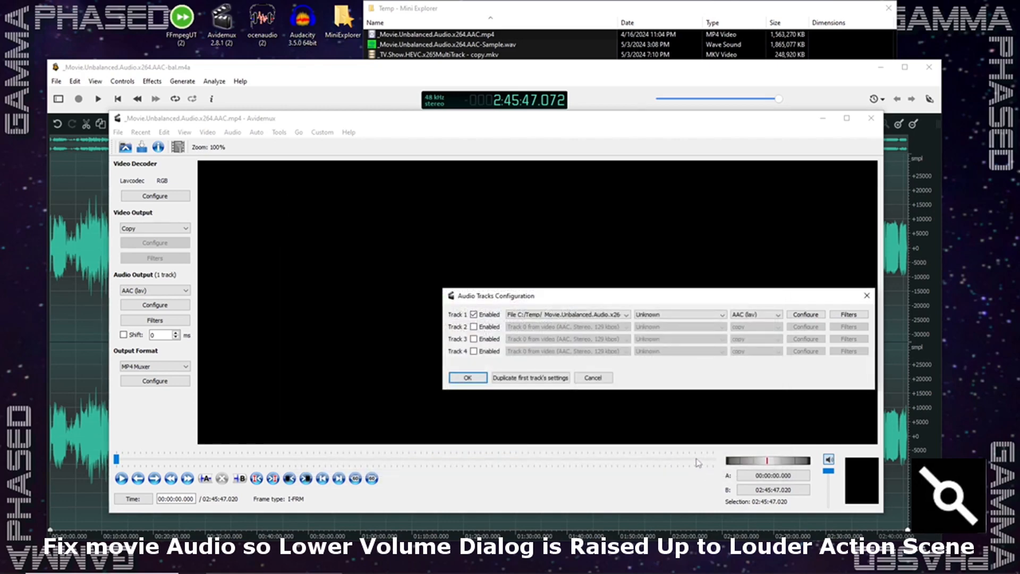
drag(699, 297, 570, 262)
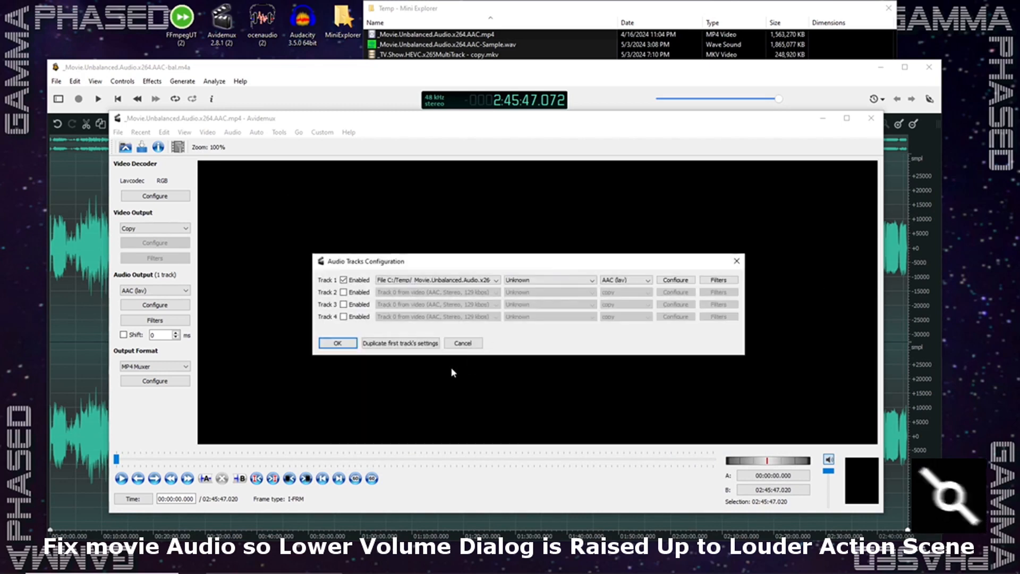
click(338, 343)
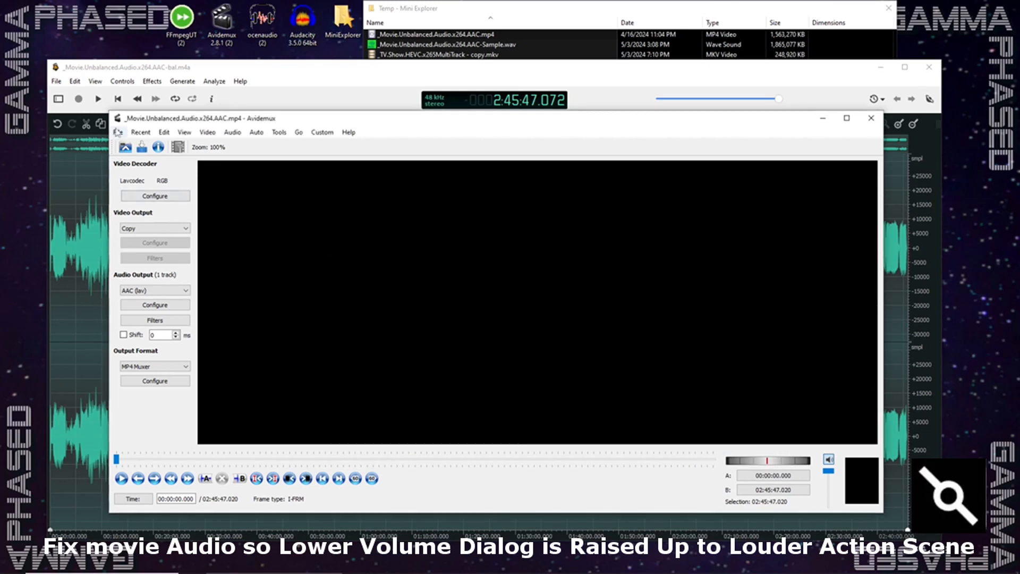
- Save the movie in the Raw Encoded folder as _Movie.Unbalanced.Audio.x264.AAC-avidemux-final.mp4 and minimise Avidemux once encoding finishes
click(118, 132)
click(136, 171)
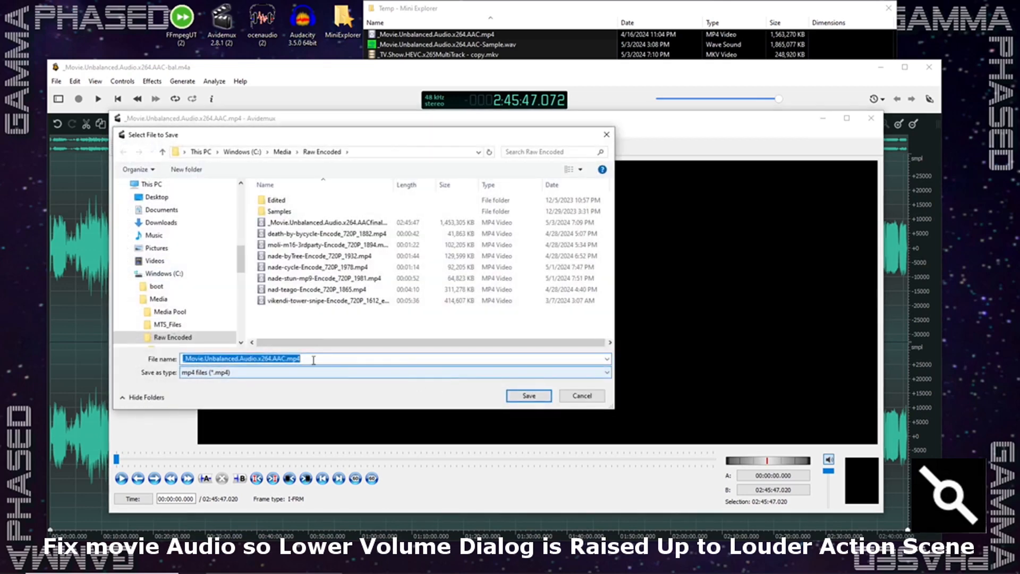
key(Right)
text(-avidemux-final)
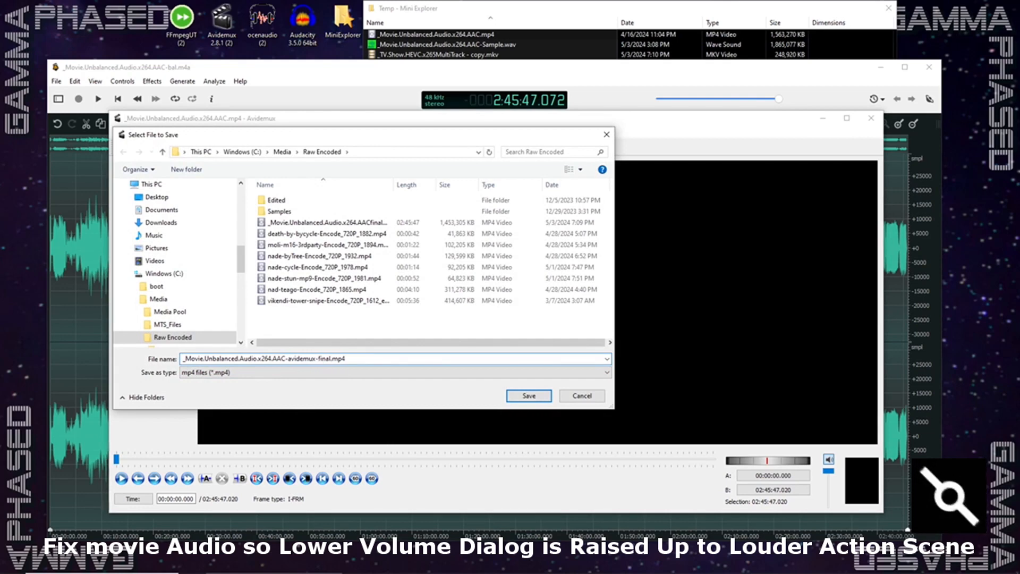
click(540, 397)
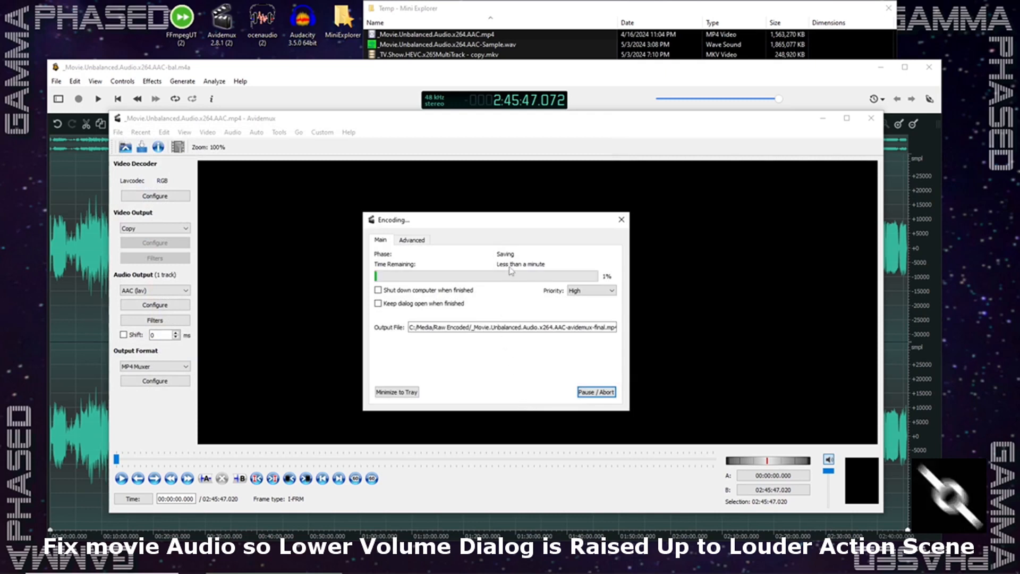
click(414, 244)
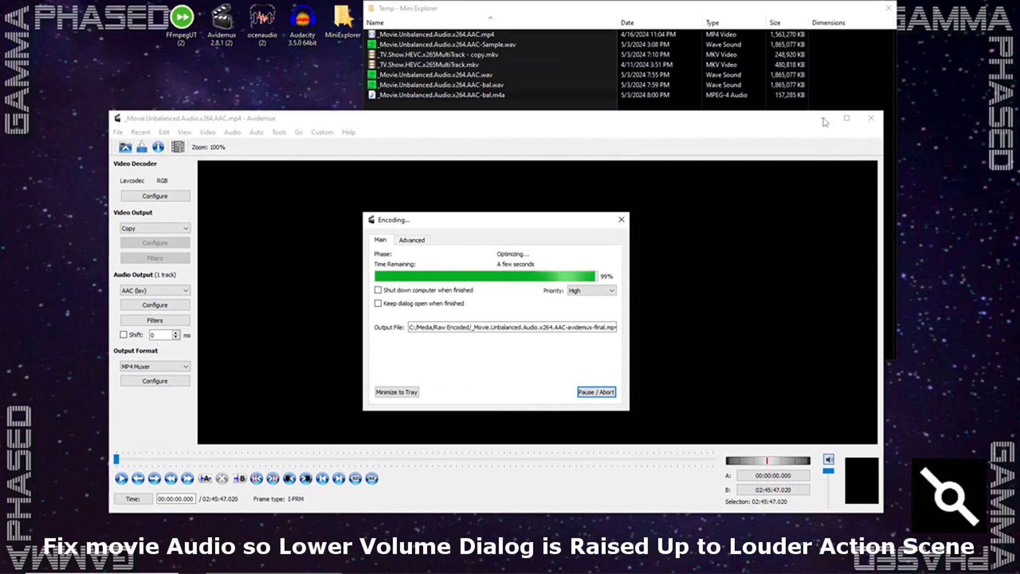
click(601, 344)
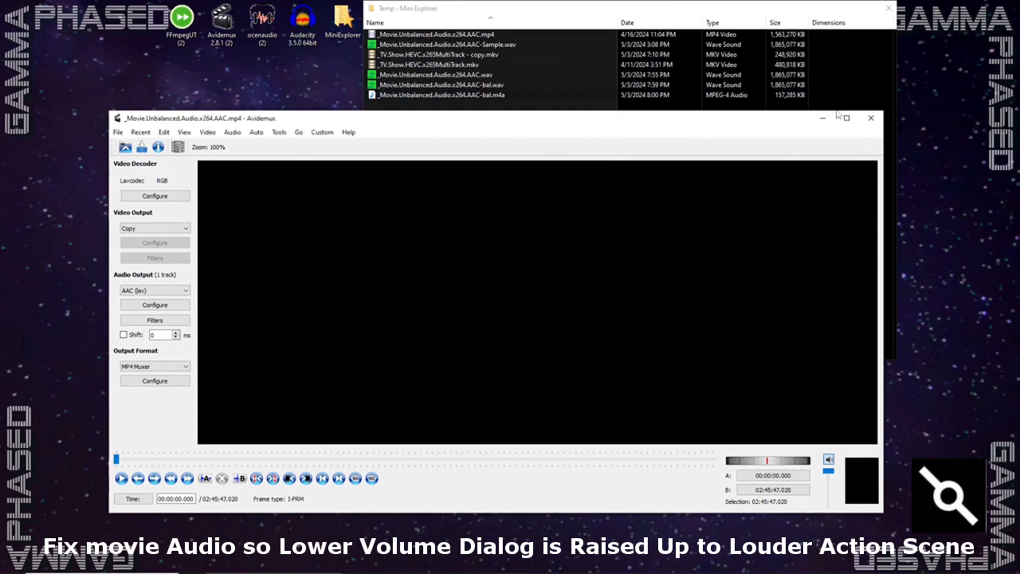
click(824, 119)
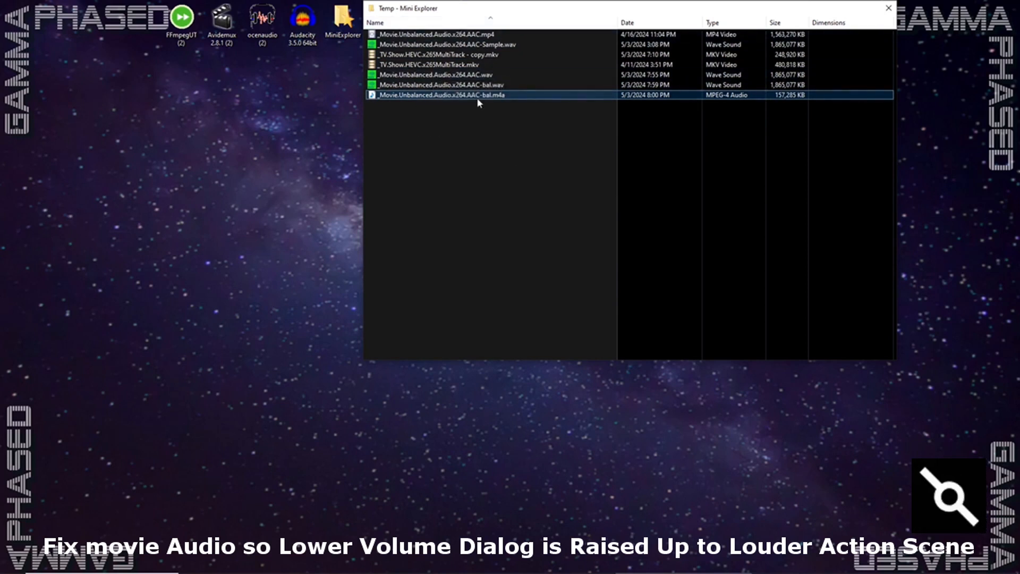
- Copy the filename of _Movie.Unbalanced.Audio.x264.AAC-bal.m4a in the Temp folder
mouse_move(480, 97)
right_click(446, 97)
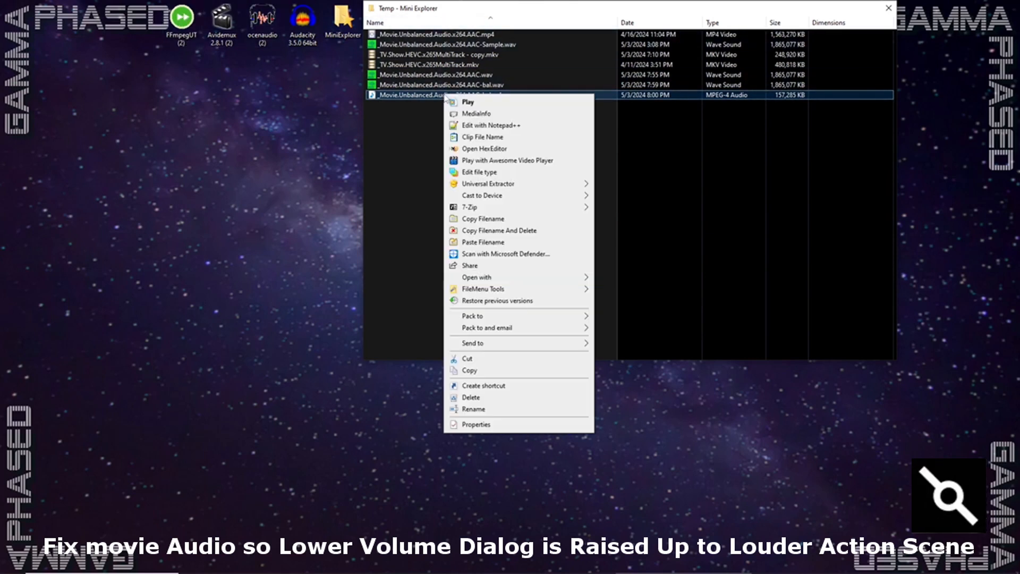
click(476, 220)
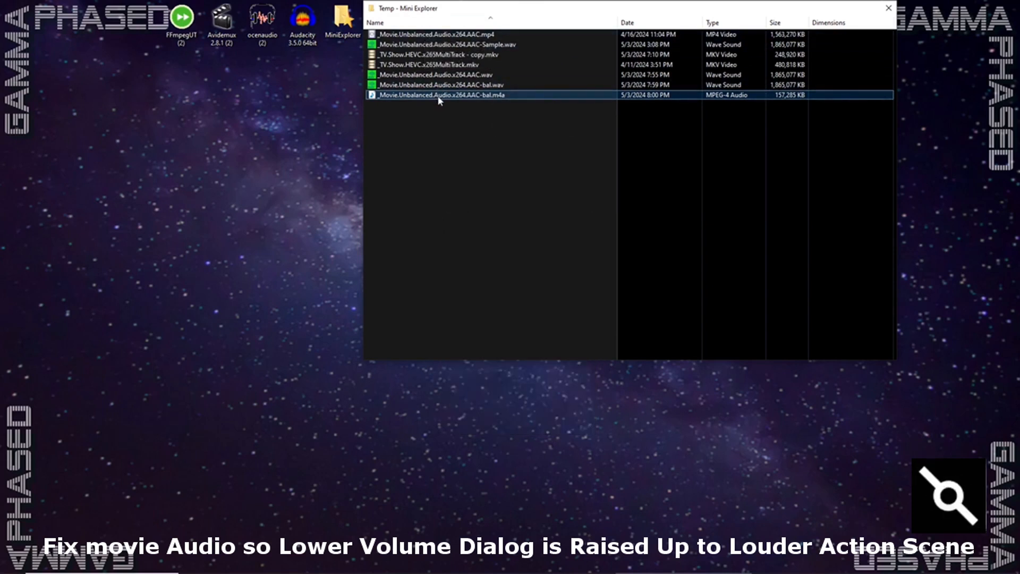
- Duplicate the original movie _Movie.Unbalanced.Audio.x264.AAC.mp4 within the Temp folder
right_click(444, 35)
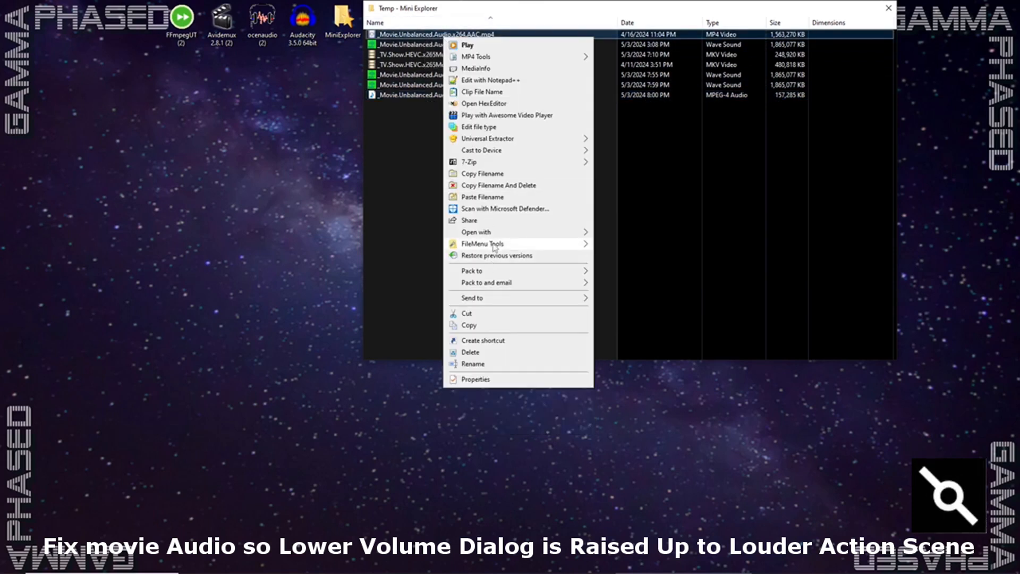
mouse_move(569, 243)
click(622, 256)
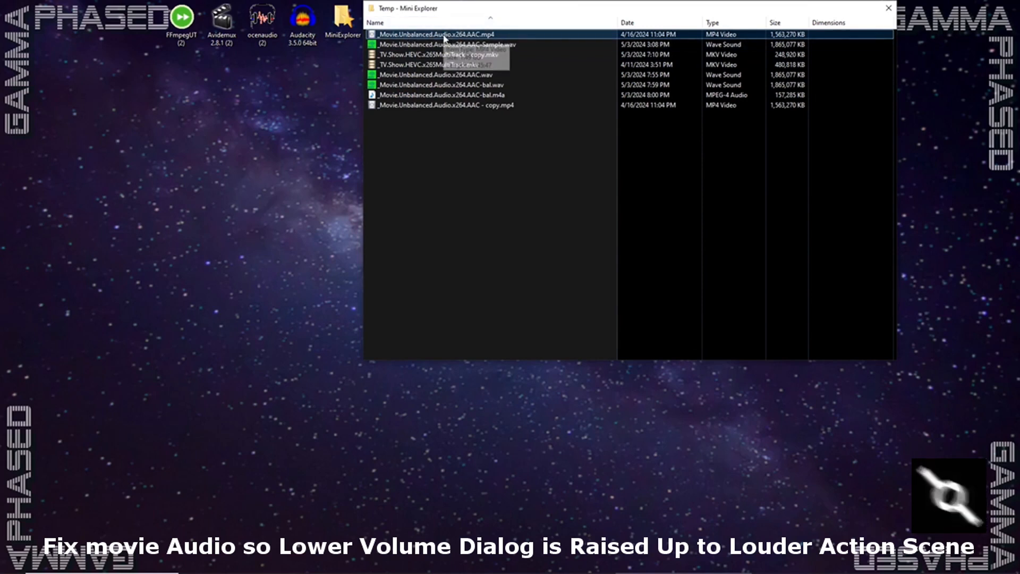
- Rename the duplicated movie as _Movie.Unbalanced.Audio.x264.AAC-bal.mp4, reusing the copied audio filename with an mp4 extension
click(427, 105)
key(F2)
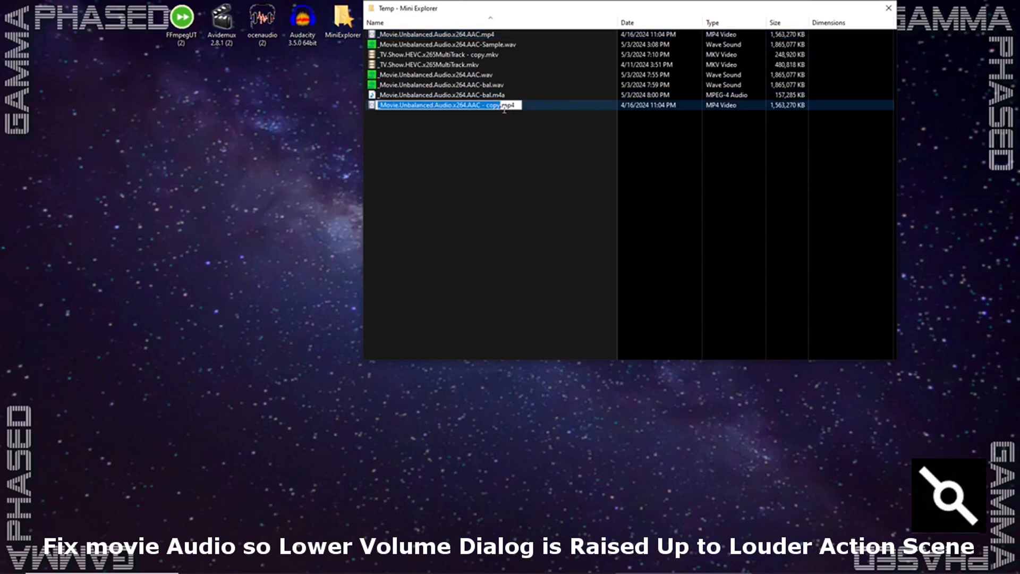
click(501, 105)
drag(518, 105, 356, 102)
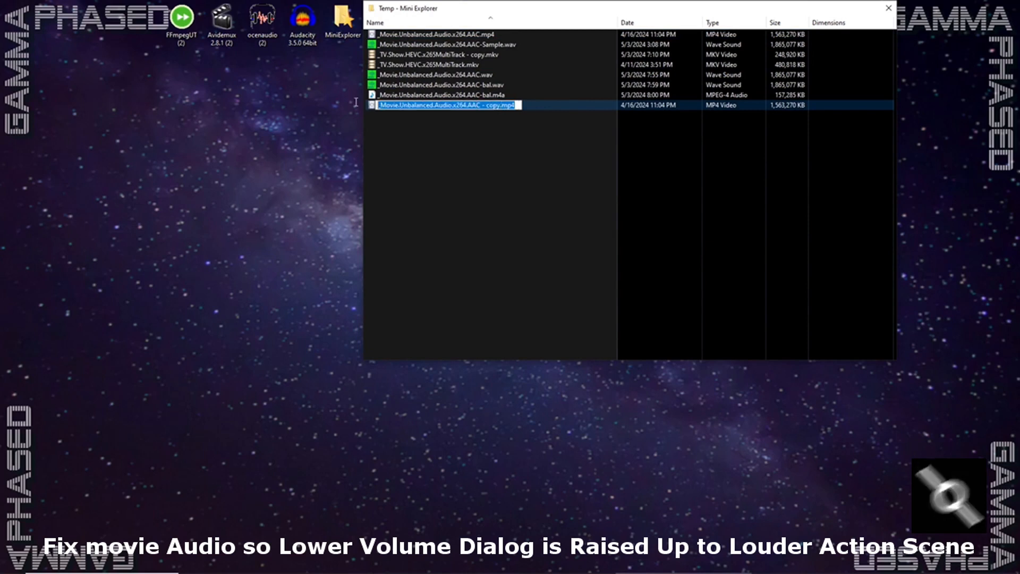
text(_Movie.Unbalanced.Audio.x264.AAC-bal.m4a)
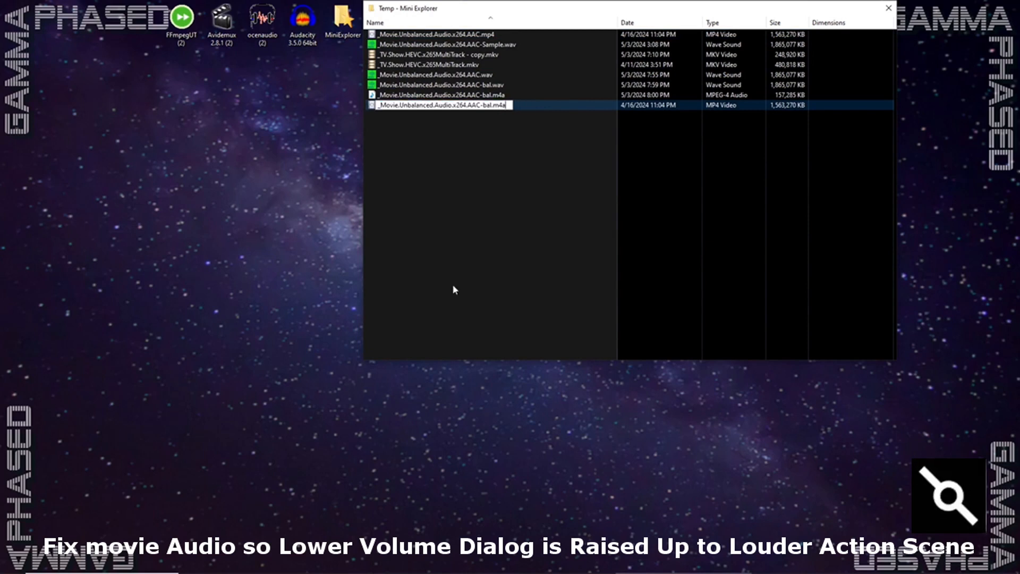
key(BackSpace)
key(BackSpace)
text(p4)
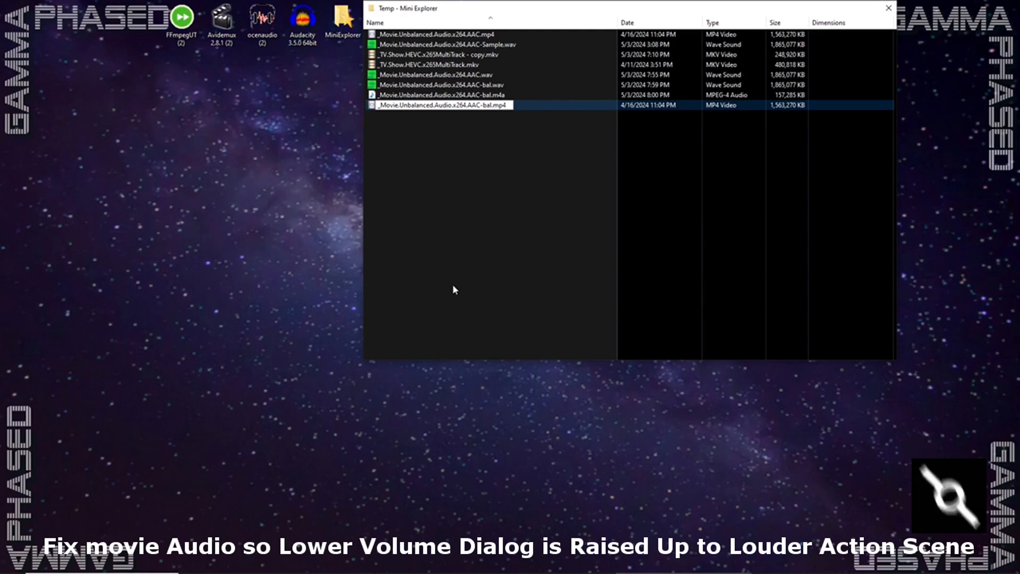
key(Return)
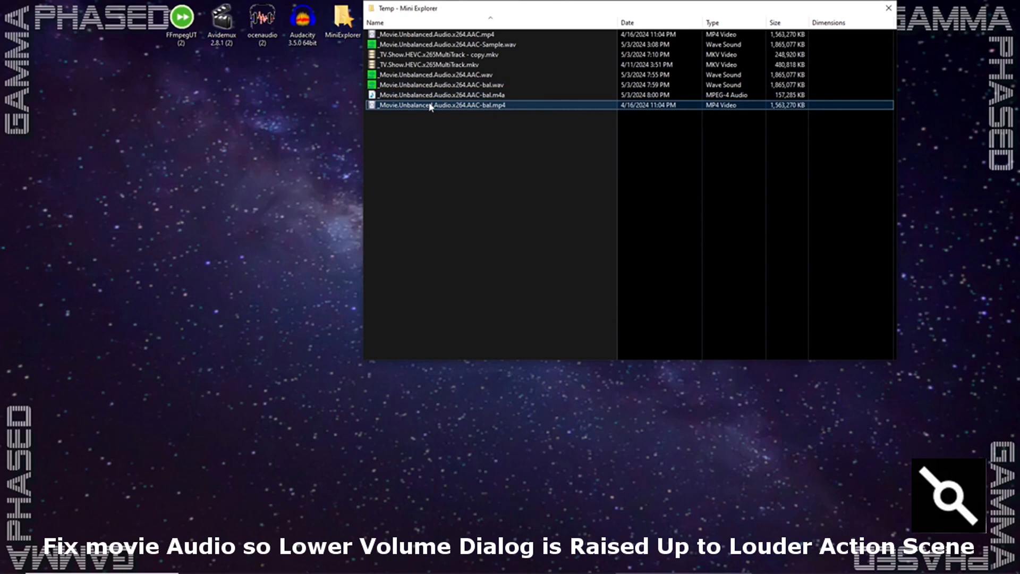
- Load _Movie.Unbalanced.Audio.x264.AAC-bal.mp4 into FFMPEG Ultimate Tool and run the Replace Audio In Mp4 action
drag(431, 106, 182, 20)
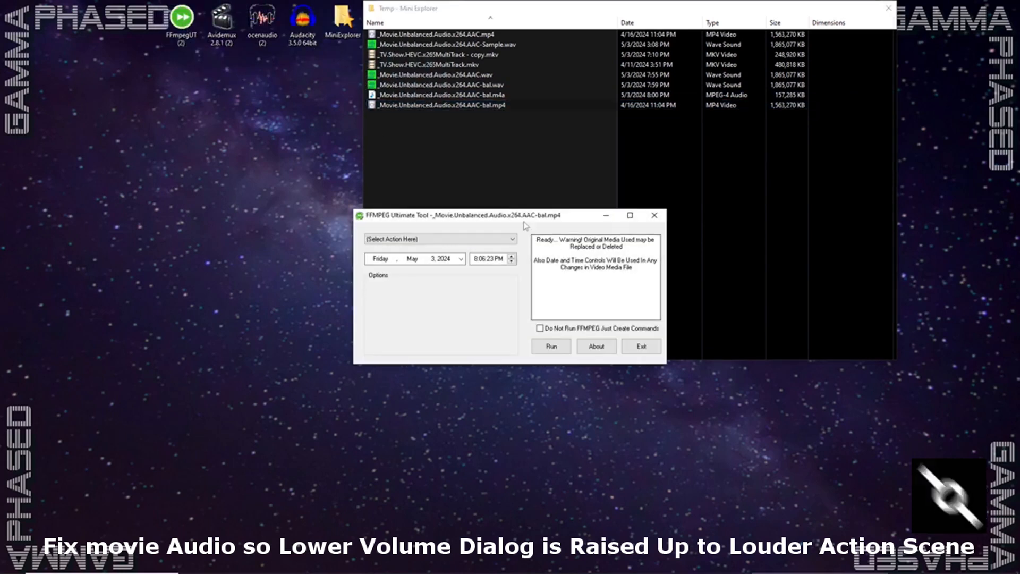
drag(373, 177, 320, 145)
click(223, 168)
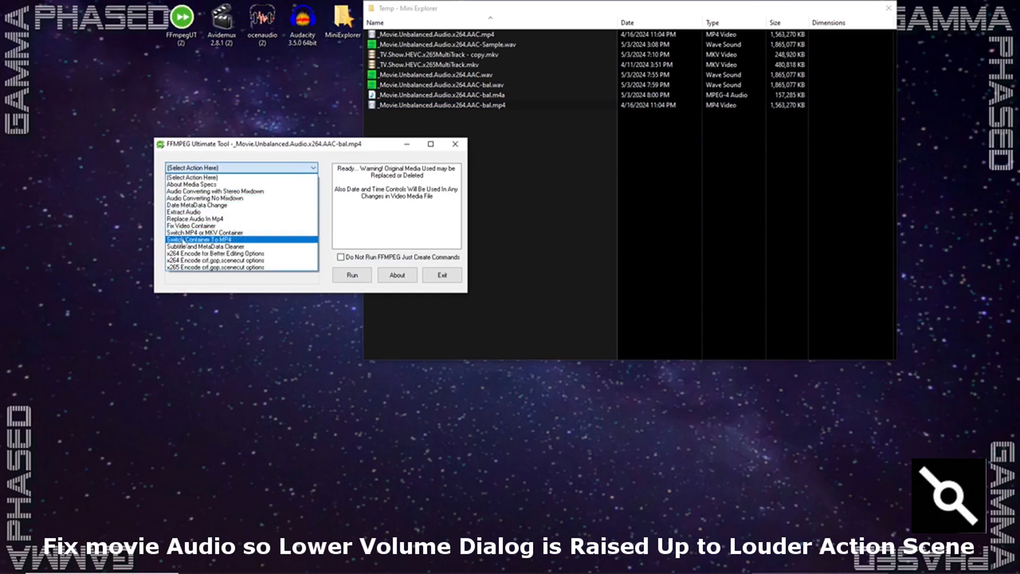
click(198, 218)
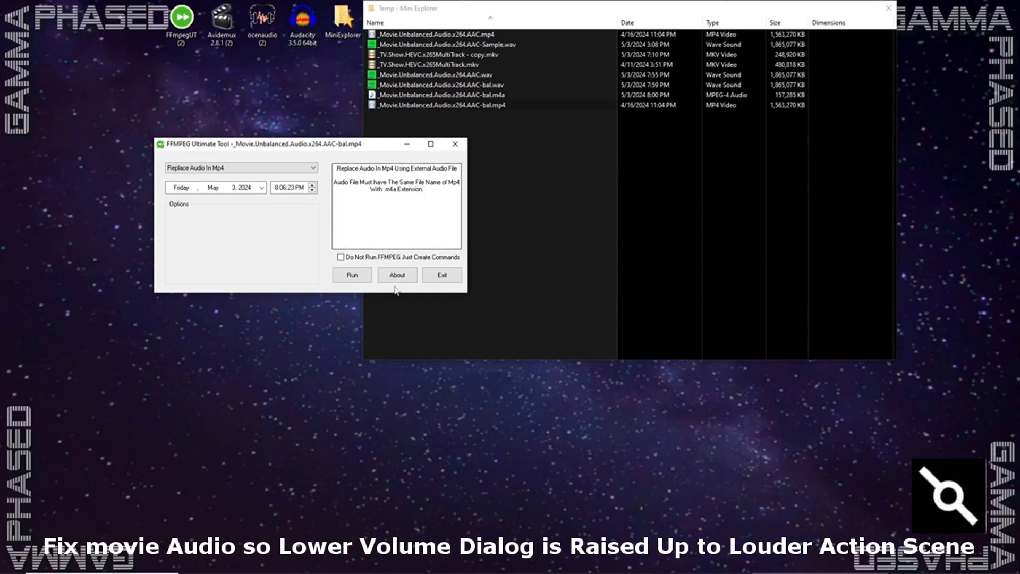
click(353, 275)
drag(368, 175, 334, 152)
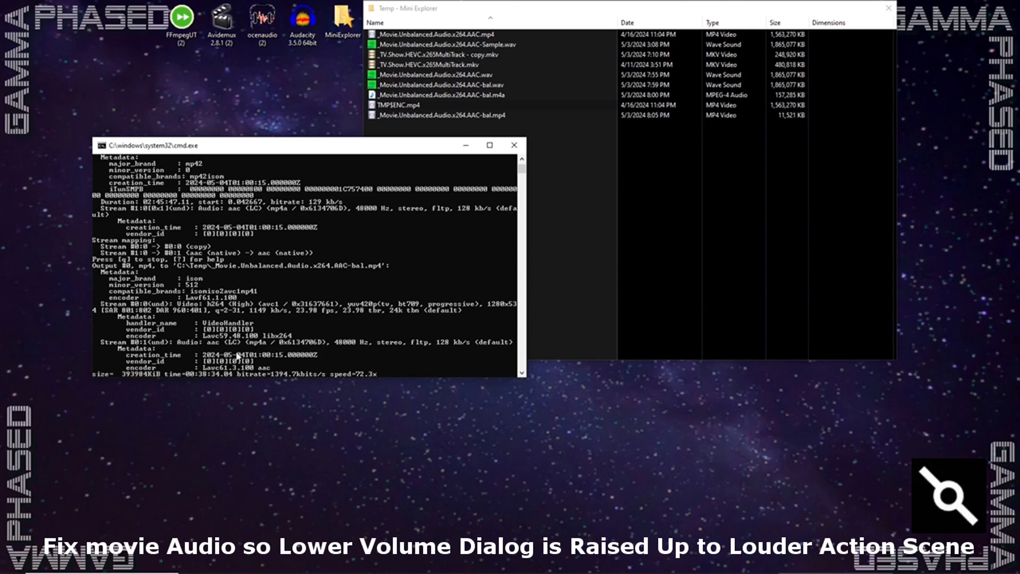
- Check the temporary source MP4 and the output _Movie.Unbalanced.Audio.x264.AAC-bal.mp4 in the Temp folder until the audio replacement finishes
click(397, 105)
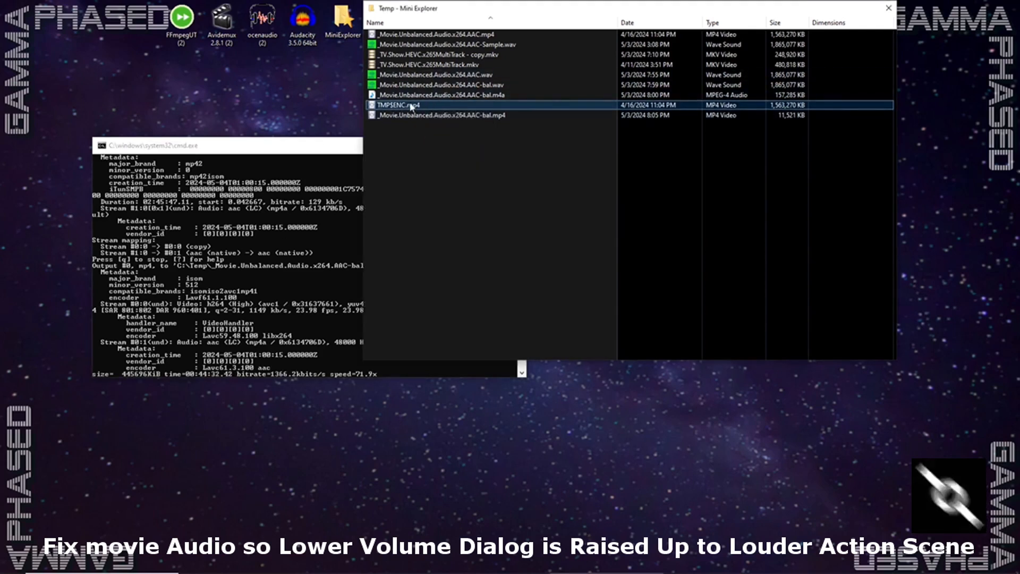
click(408, 116)
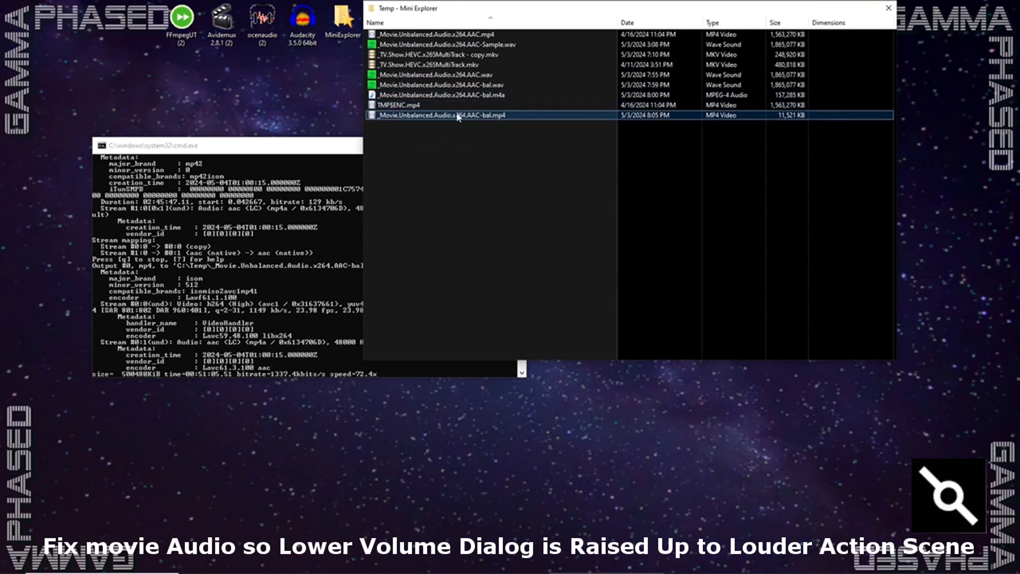
click(425, 104)
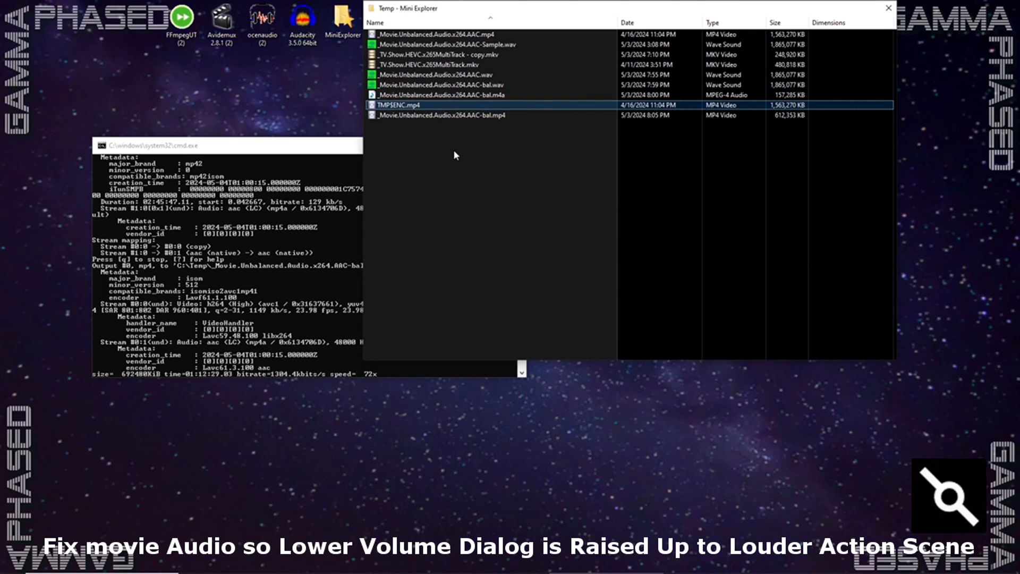
click(352, 343)
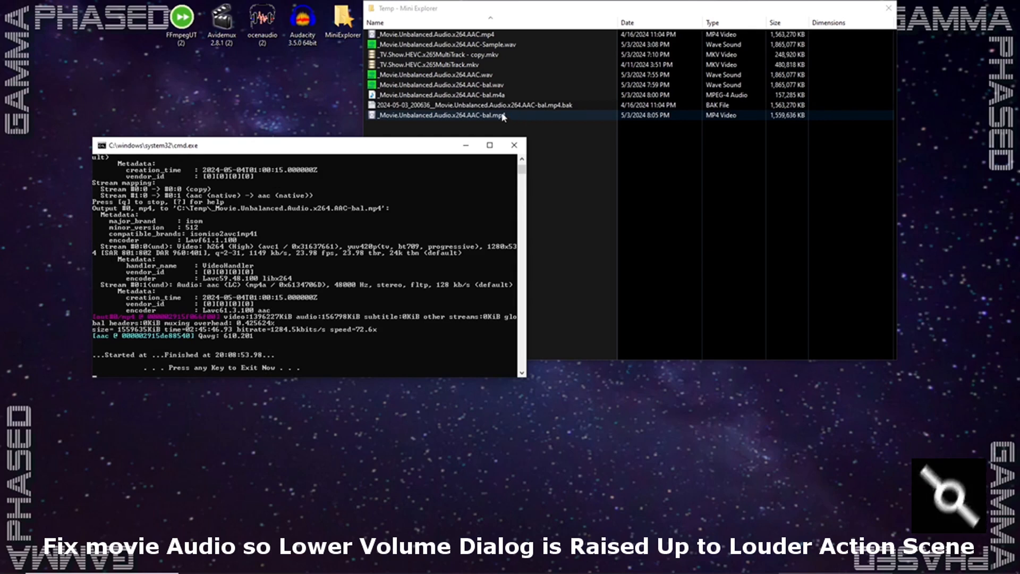
click(441, 117)
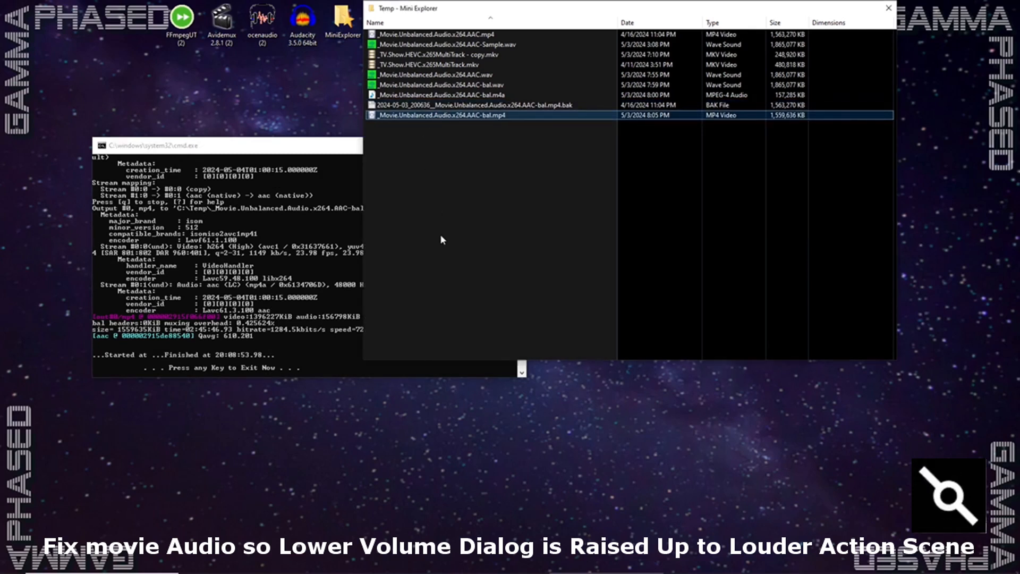
- Close the finished FFmpeg console and exit FFMPEG Ultimate Tool
click(250, 218)
key(Return)
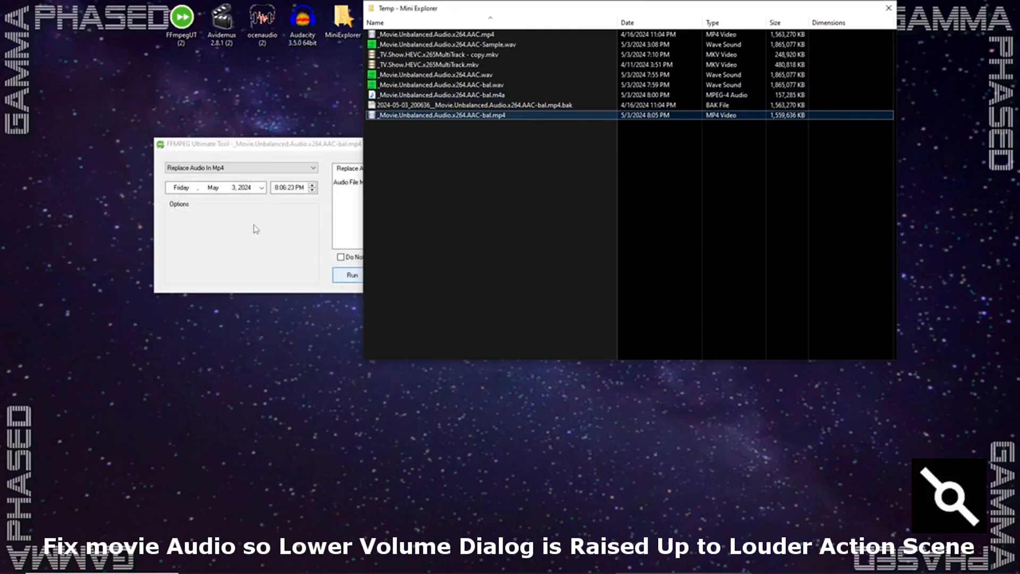
click(305, 237)
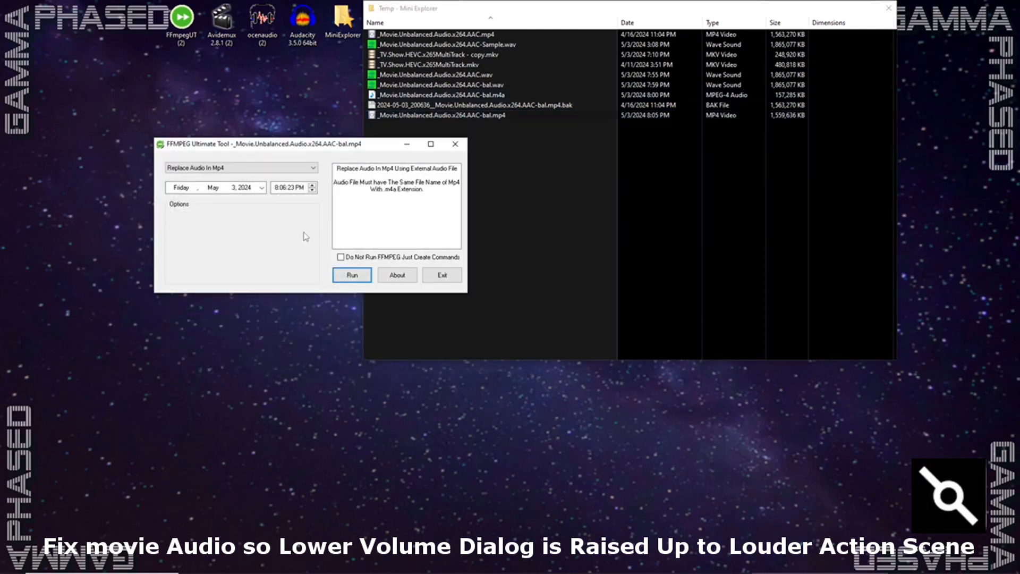
click(442, 275)
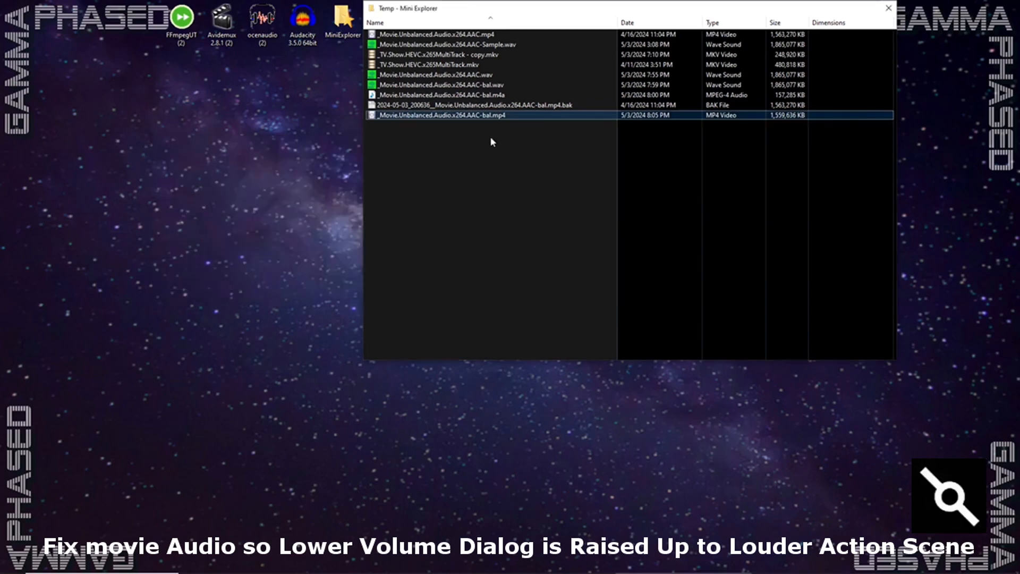
- Run About Media Specs on _TV.Show.HEVC.x265MultiTrack - copy.mkv in FFMPEG Ultimate Tool, examine its audio details and exit the tool
click(423, 56)
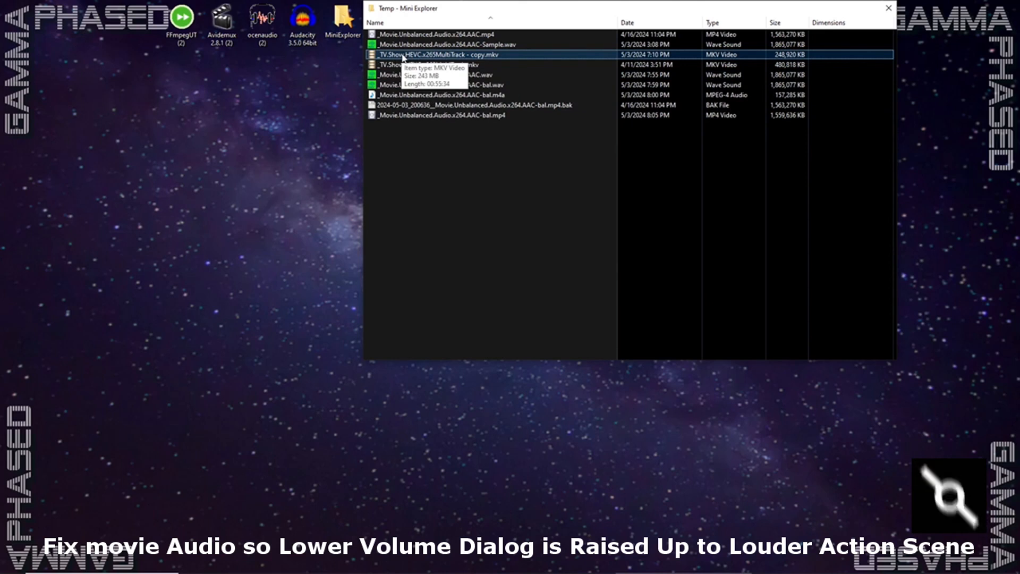
drag(402, 58, 180, 22)
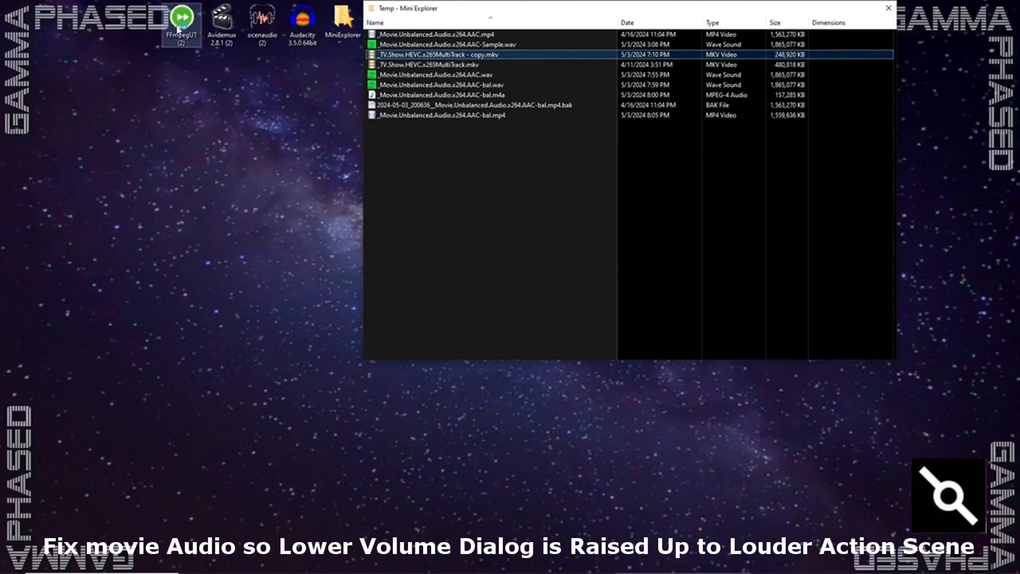
drag(488, 215, 261, 171)
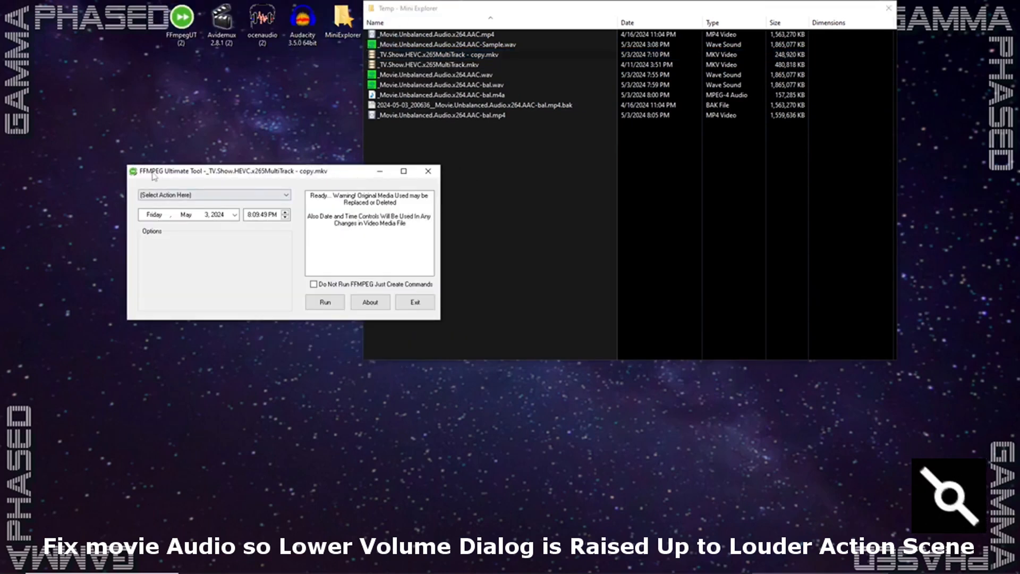
click(182, 198)
click(183, 208)
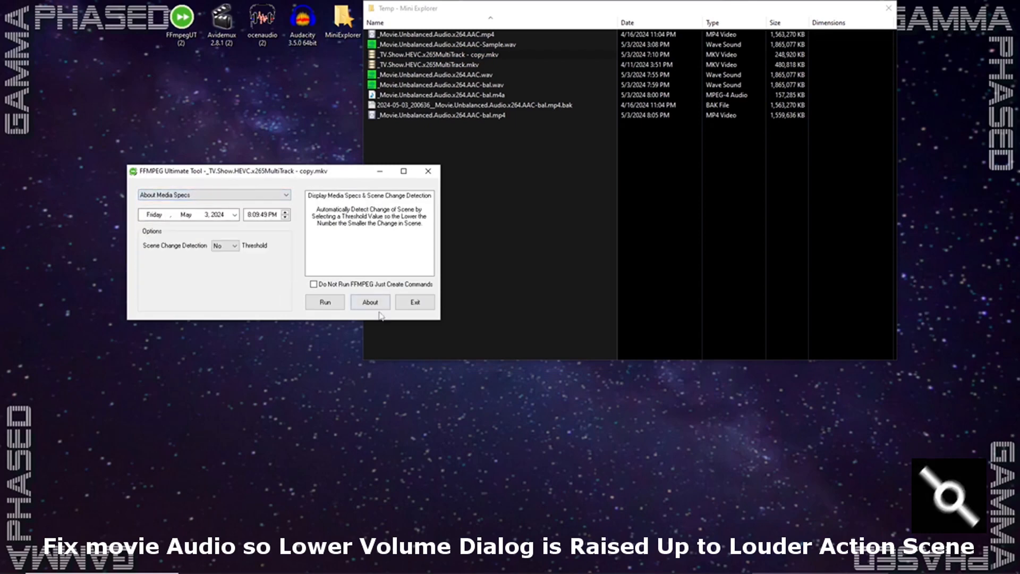
click(325, 303)
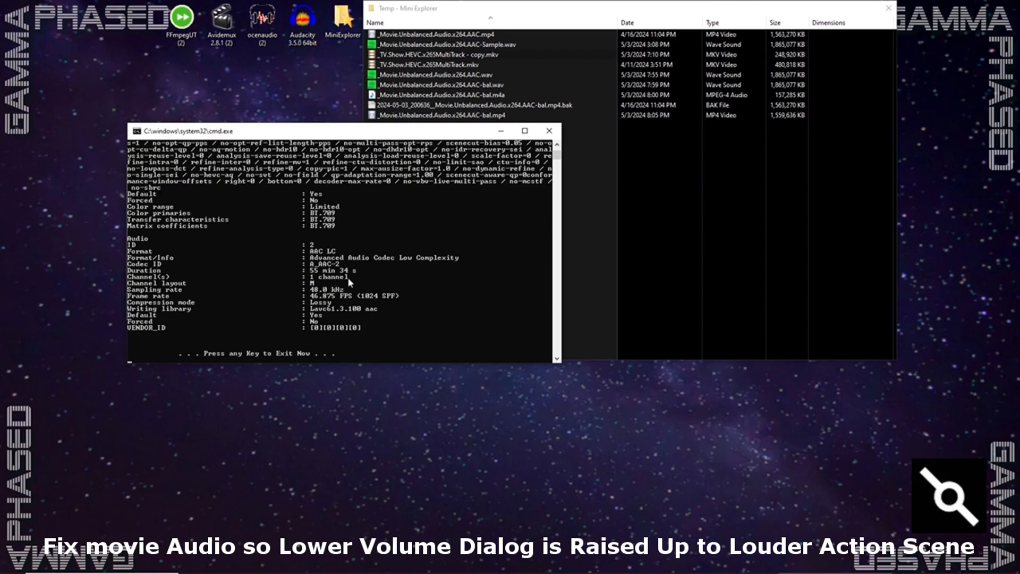
scroll(350, 284, down, 2)
scroll(338, 295, up, 3)
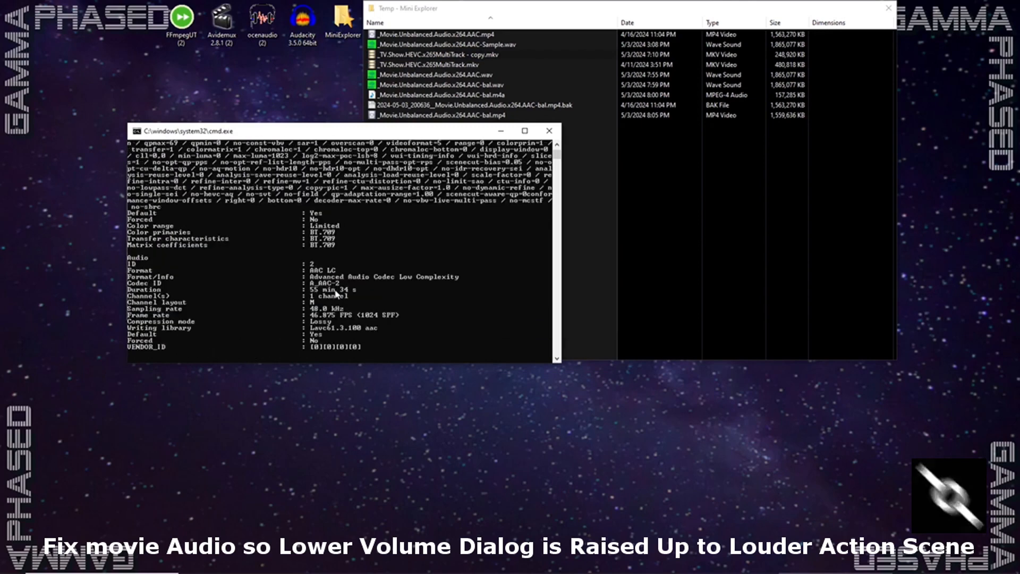
click(549, 131)
click(415, 302)
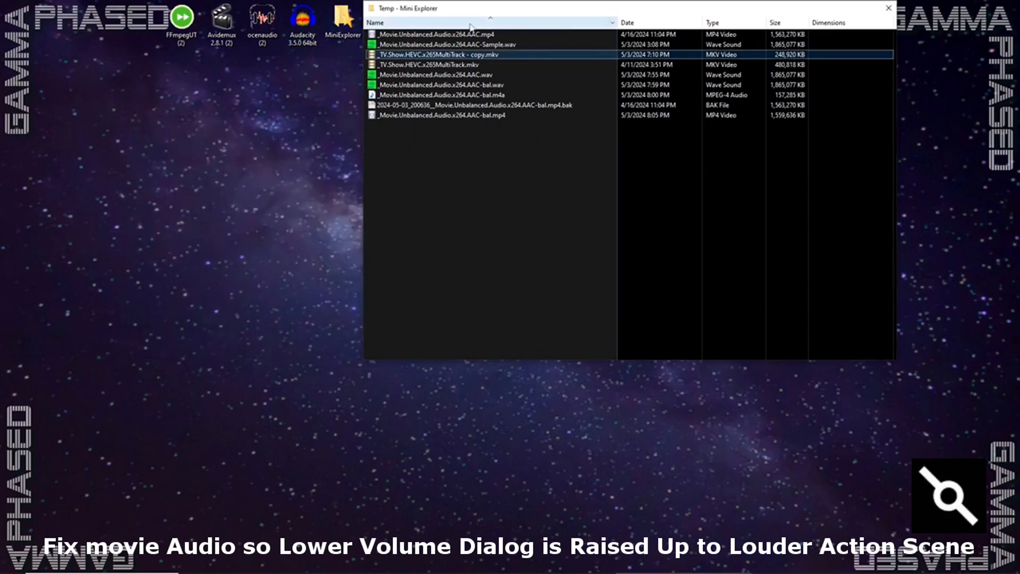
- Delete _TV.Show.HEVC.x265MultiTrack - copy.mkv from the Temp folder and make a fresh duplicate of _TV.Show.HEVC.x265MultiTrack.mkv
right_click(459, 56)
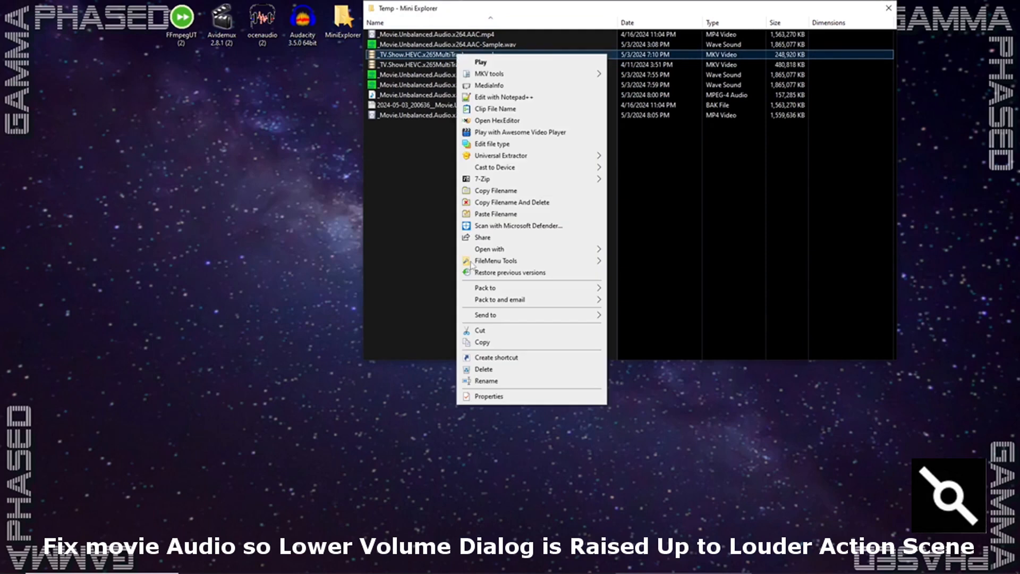
click(484, 369)
right_click(443, 58)
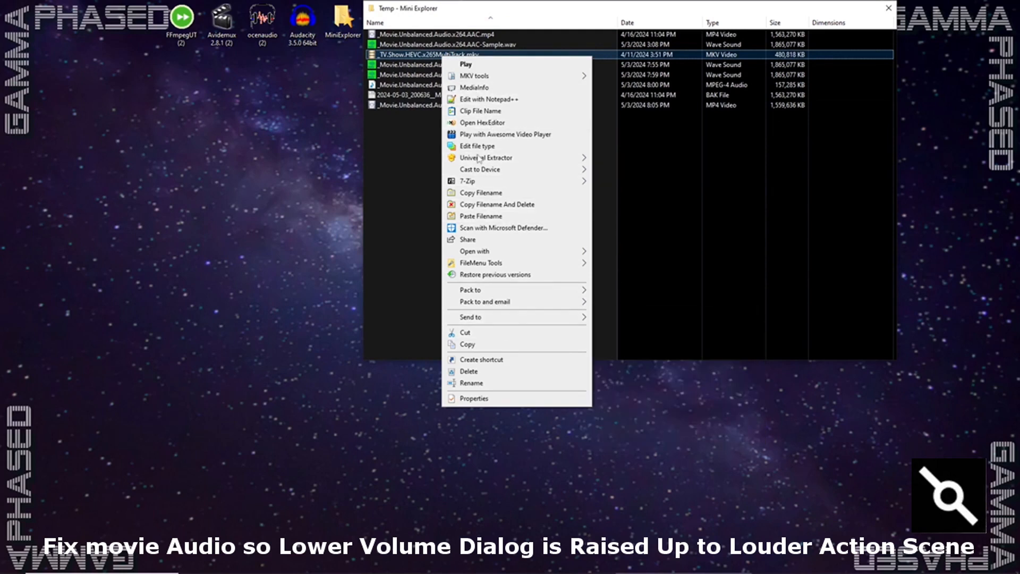
mouse_move(505, 264)
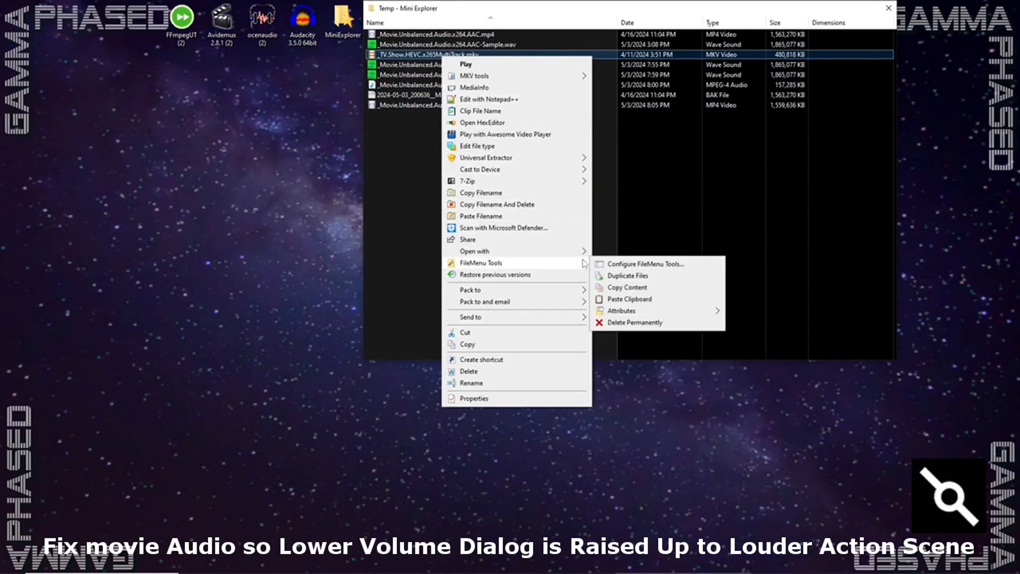
click(618, 276)
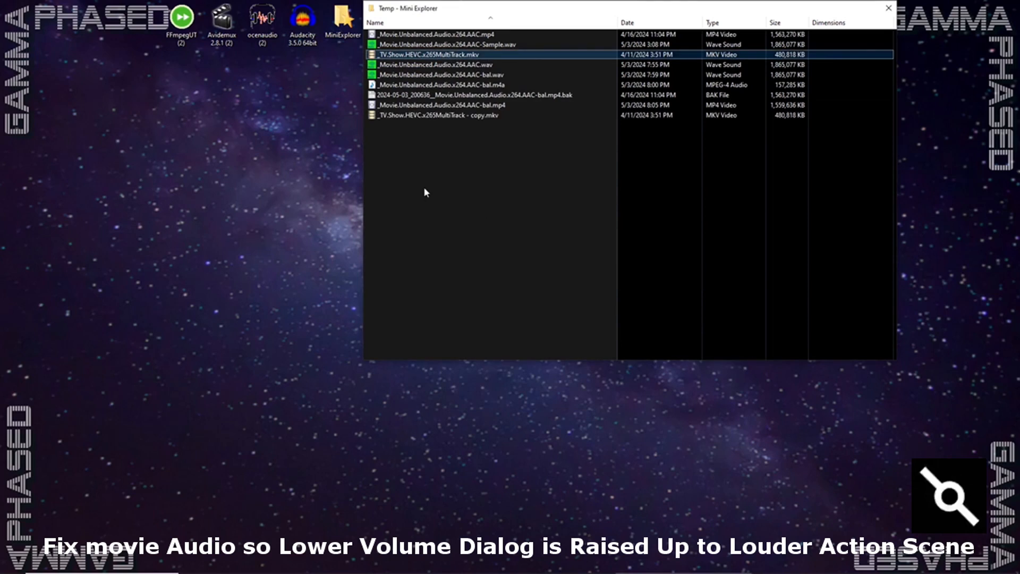
- Load the new _TV.Show.HEVC.x265MultiTrack - copy.mkv into FFMPEG Ultimate Tool and run About Media Specs
click(426, 116)
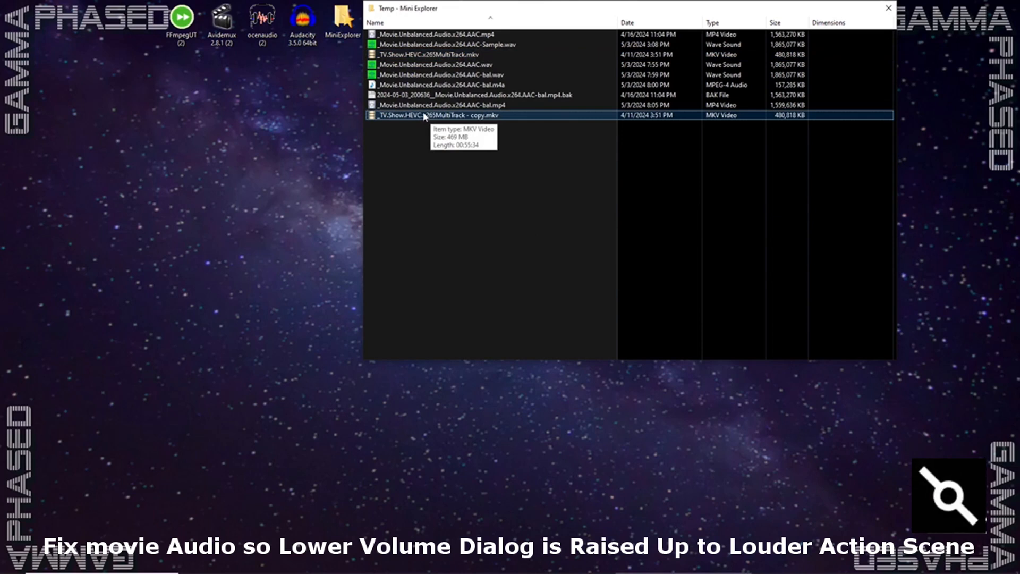
drag(435, 117, 181, 21)
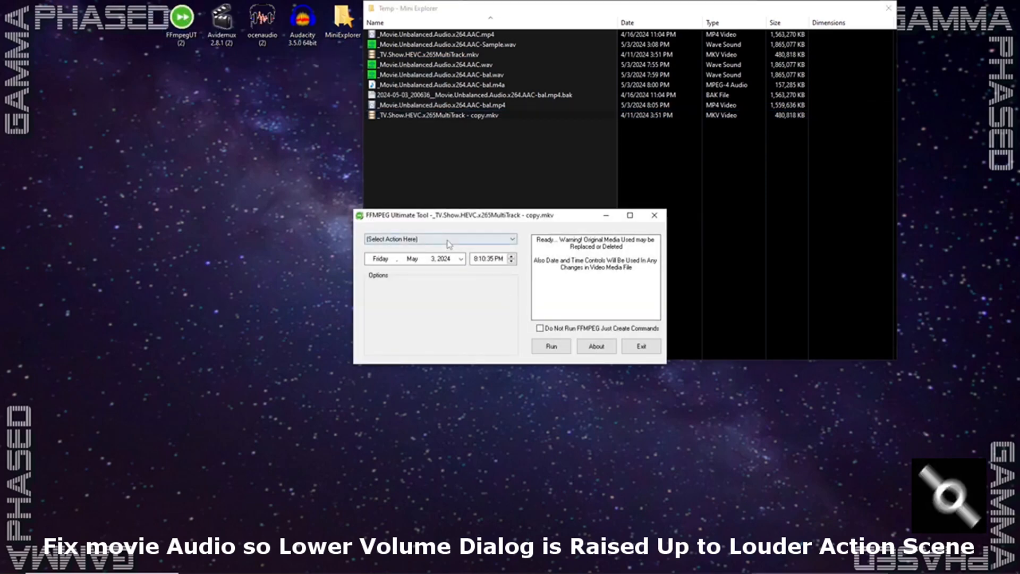
click(449, 242)
click(452, 248)
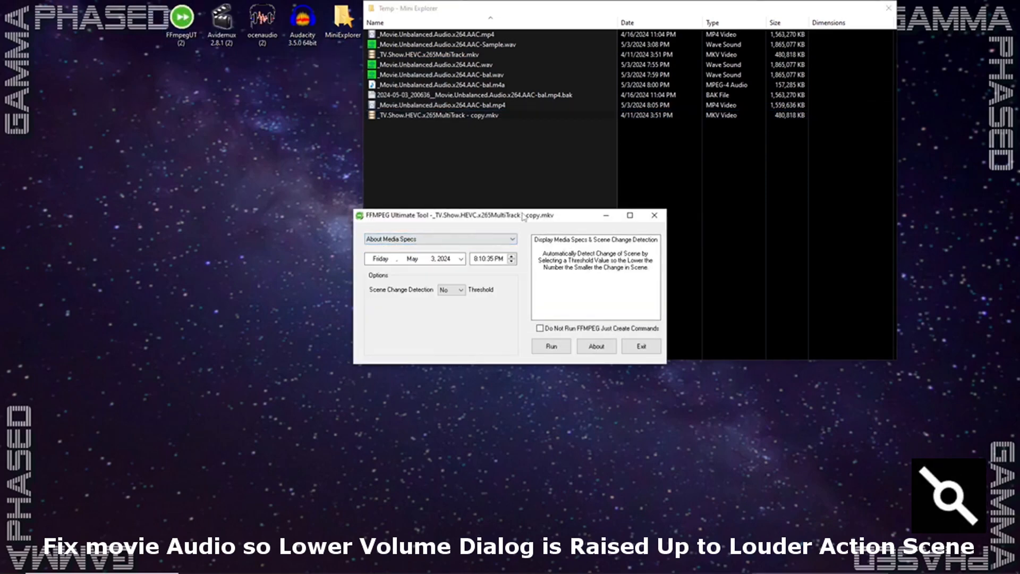
drag(522, 217, 328, 163)
click(373, 291)
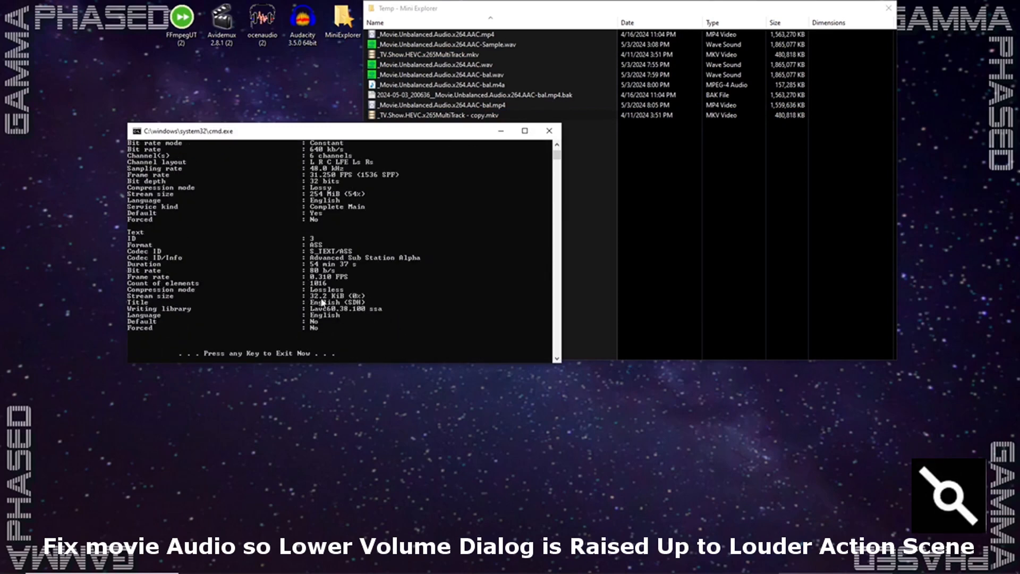
- Examine the audio format, channels and sampling rate in the media report and close the console
scroll(326, 243, up, 3)
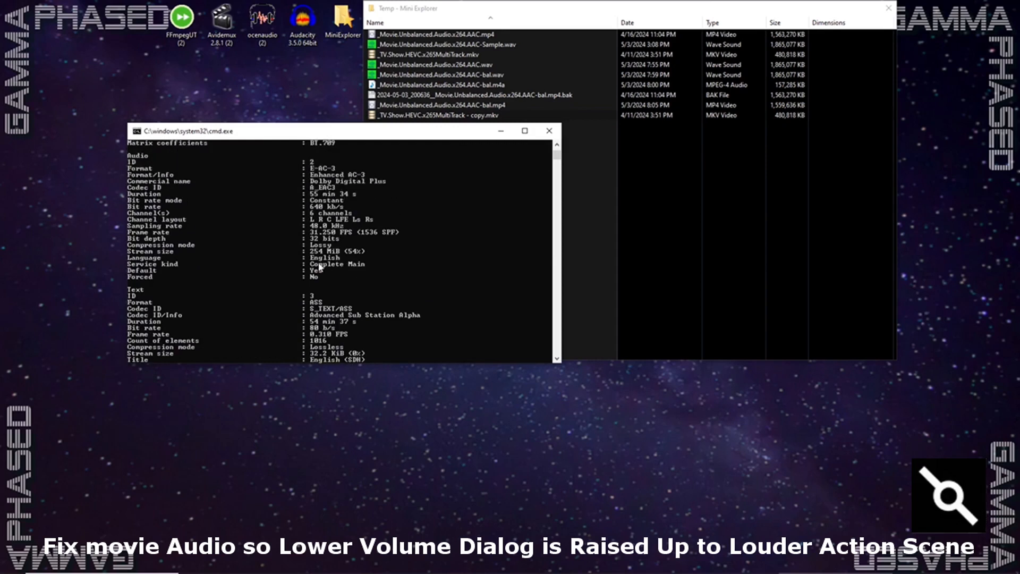
scroll(319, 268, up, 3)
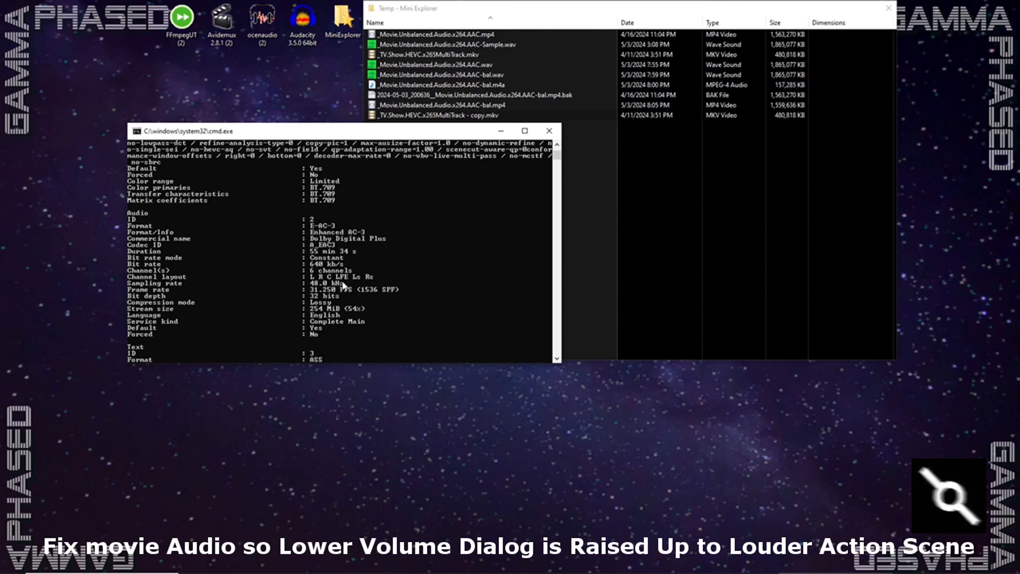
key(Return)
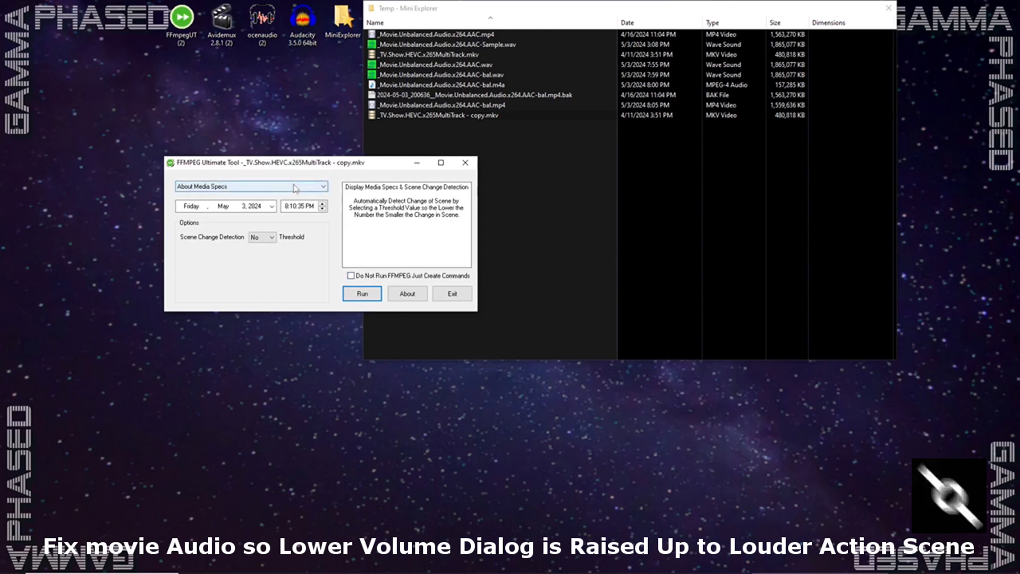
- Run the Extract Audio action with the file extension ac3 and the 2 Channels Limit set to No
click(223, 187)
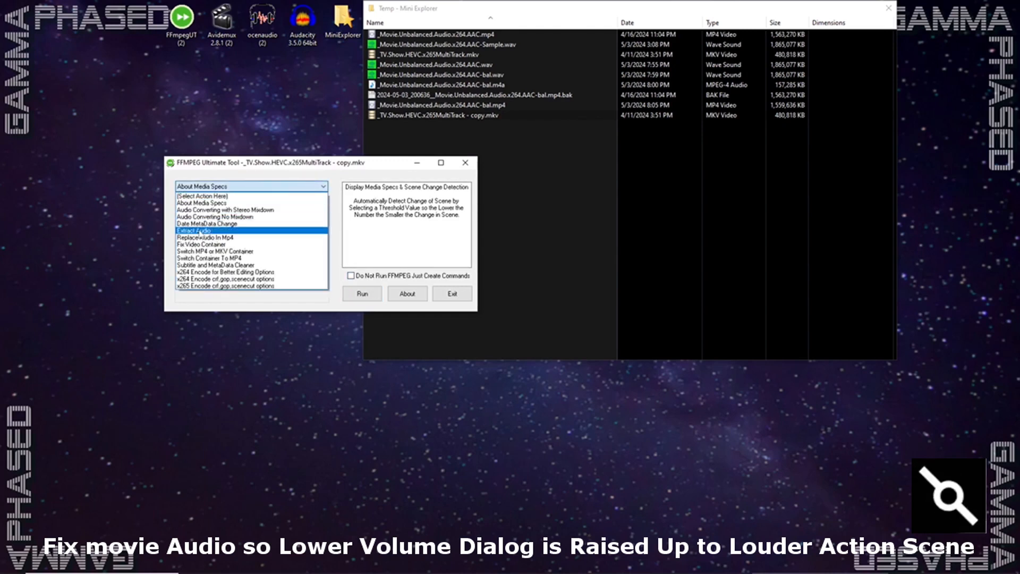
click(200, 232)
click(272, 238)
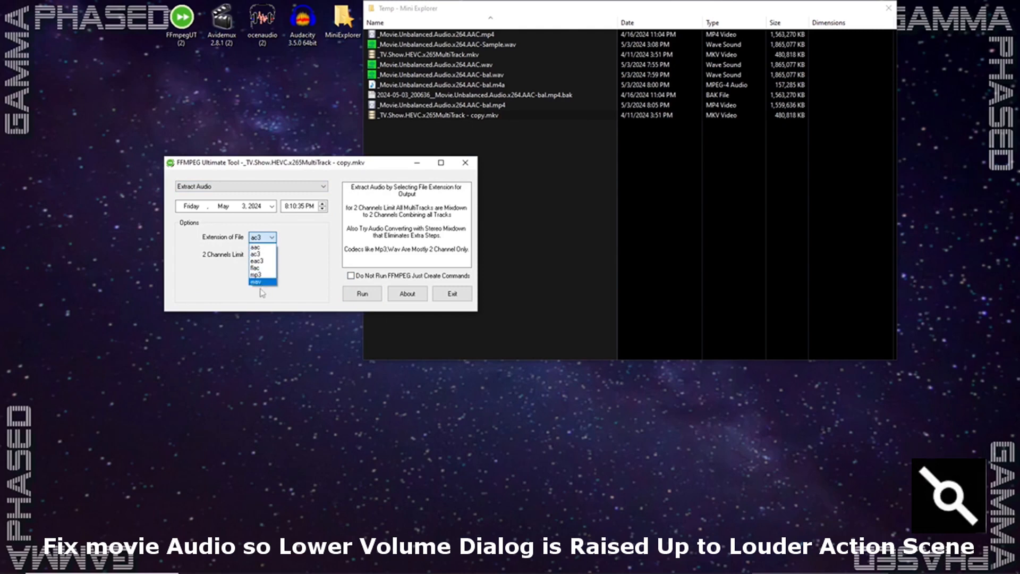
click(262, 255)
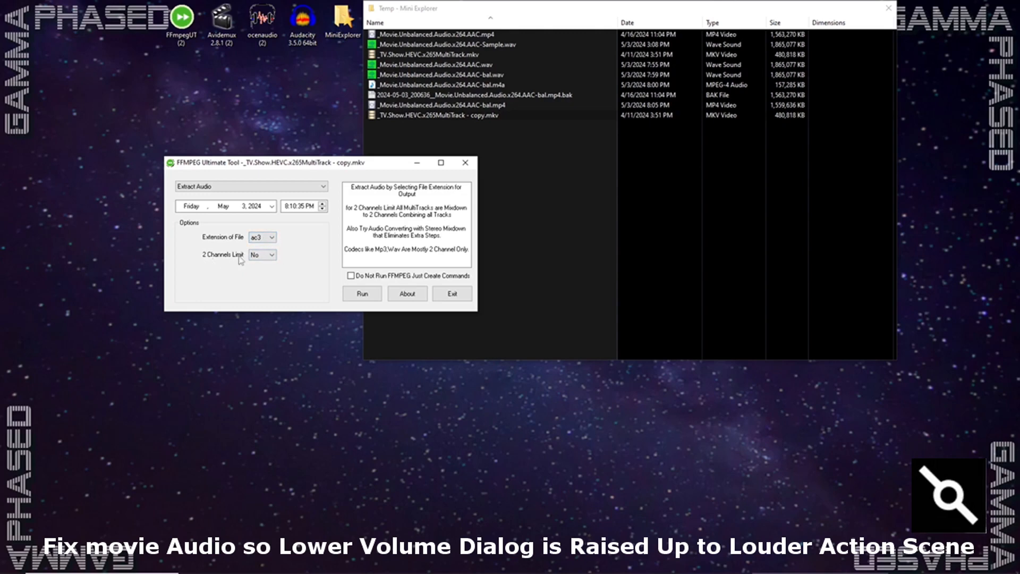
click(363, 295)
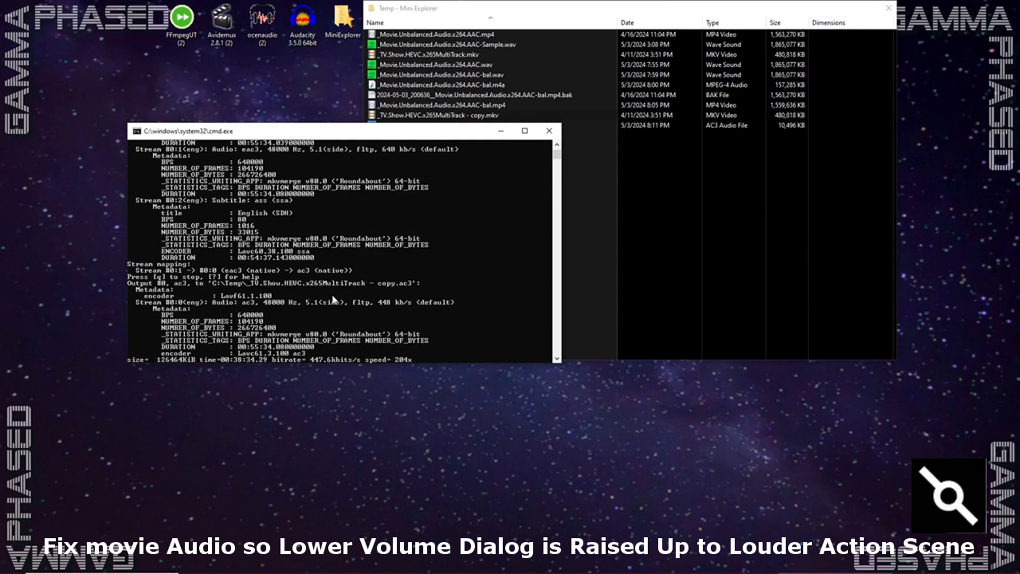
- Close the finished FFmpeg console and select the extracted _TV.Show.HEVC.x265MultiTrack - copy.ac3 in the Temp folder
click(526, 201)
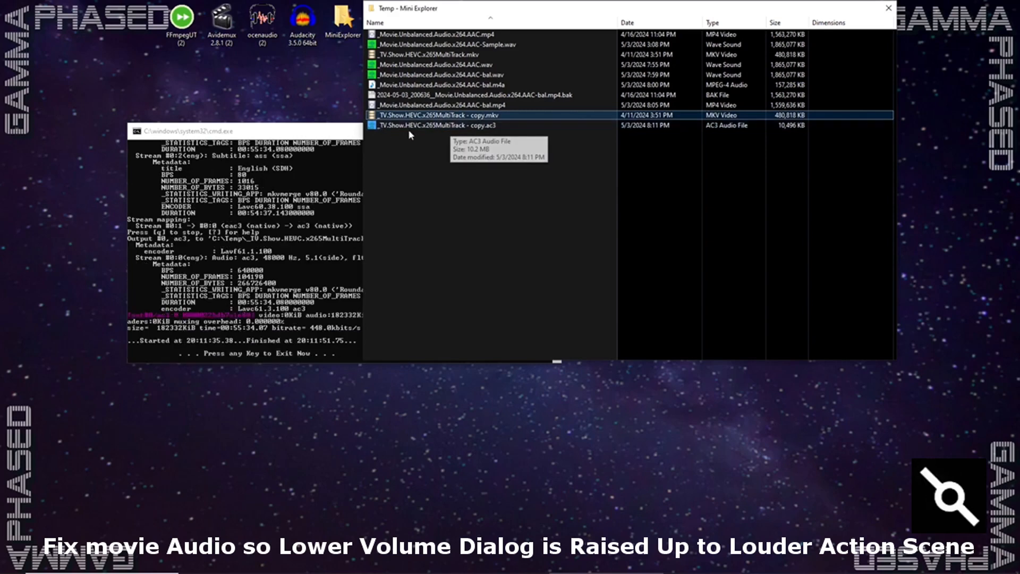
click(312, 265)
key(Return)
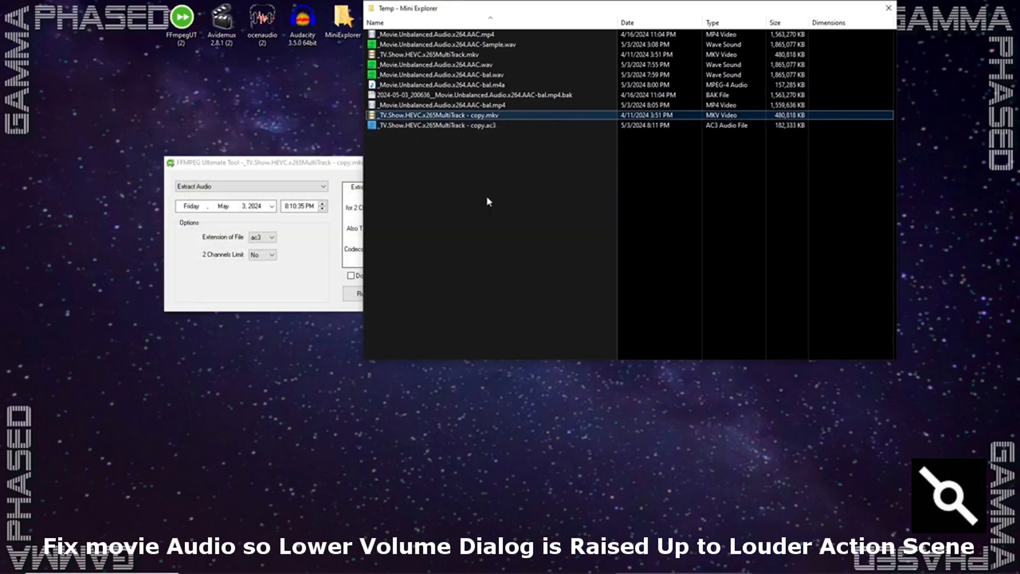
click(445, 129)
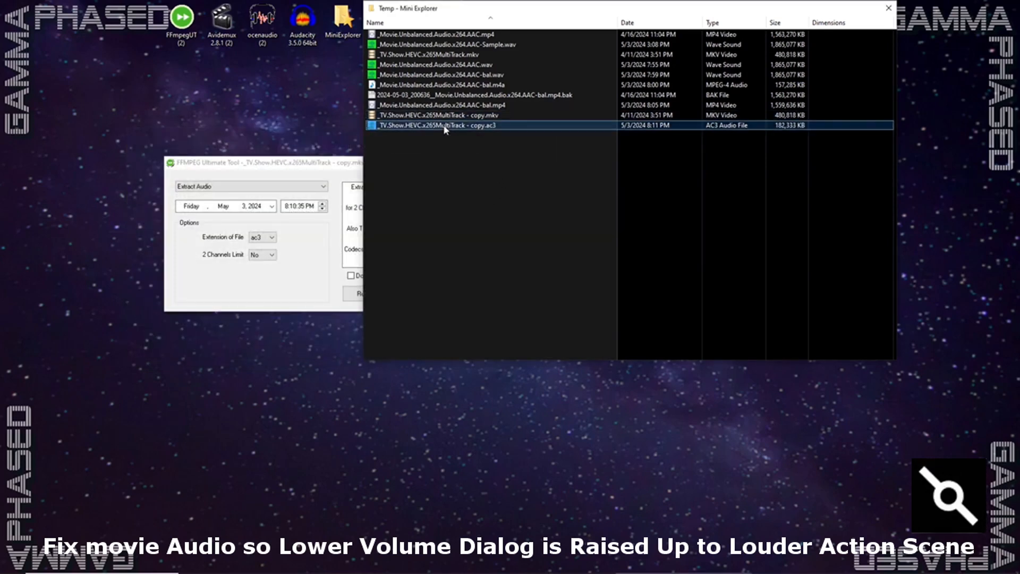
- Switch to Audacity and open _TV.Show.HEVC.x265MultiTrack - copy.ac3 from the Temp folder
mouse_move(505, 571)
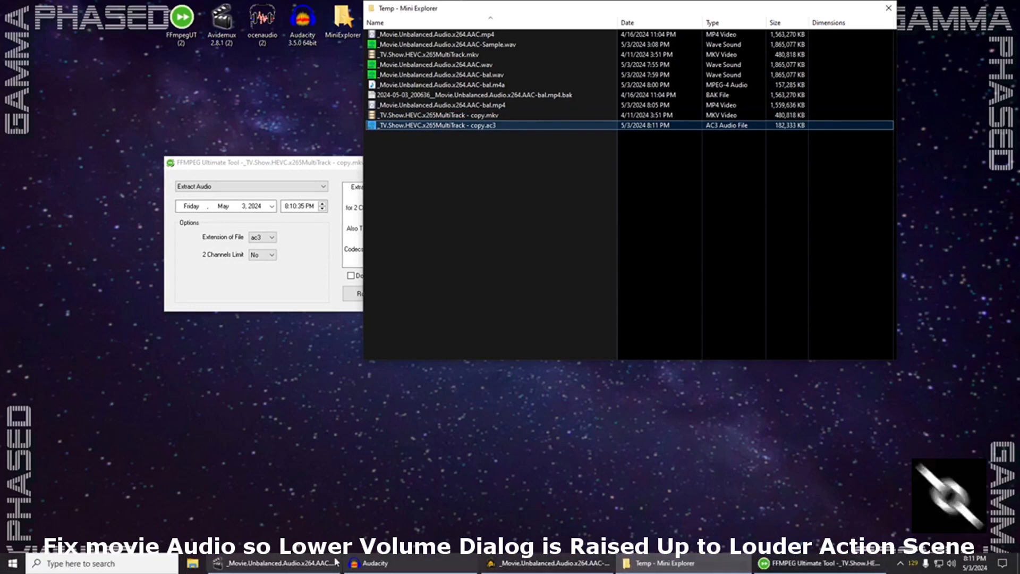
click(376, 563)
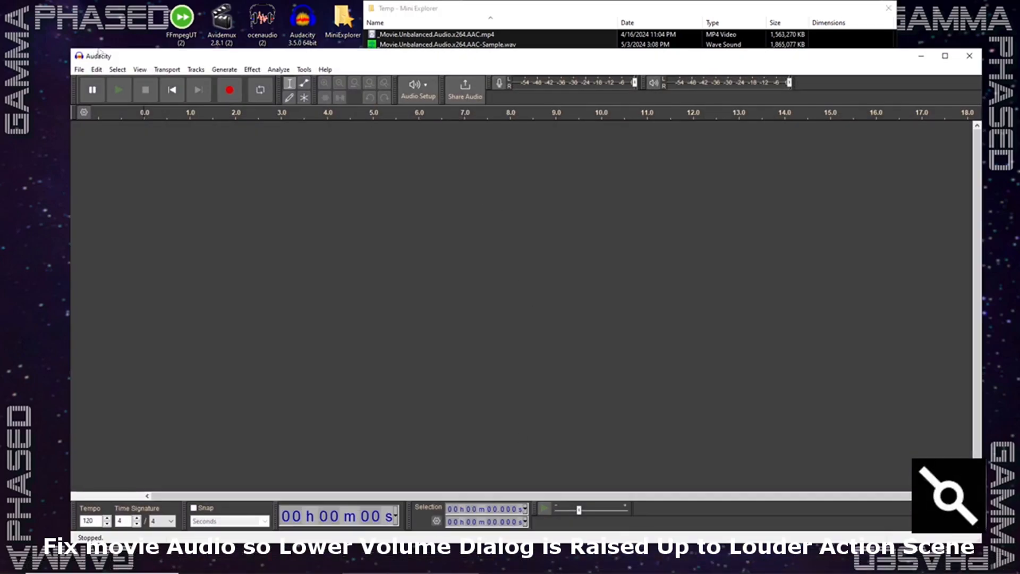
click(79, 70)
click(92, 94)
click(251, 190)
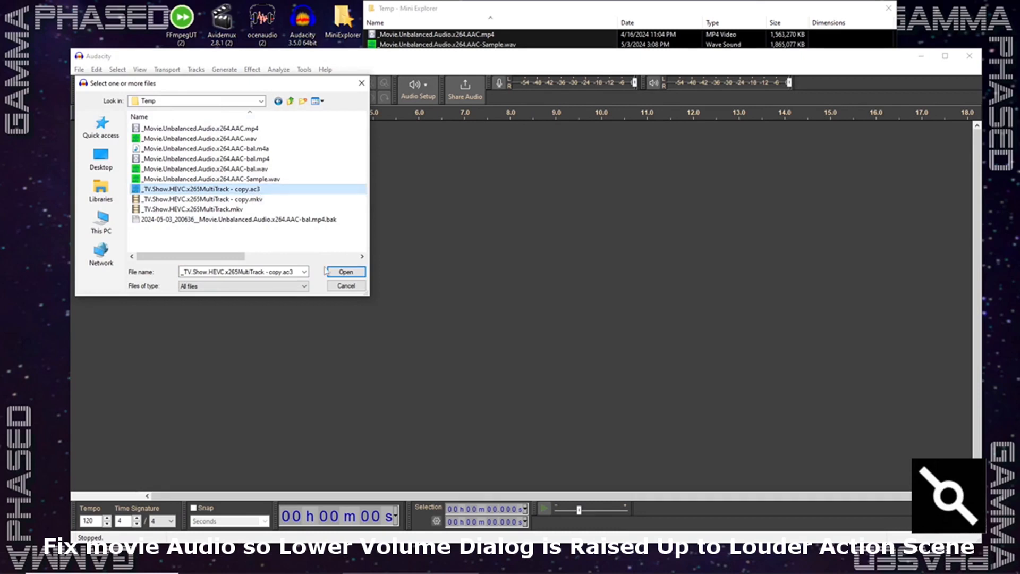
click(346, 271)
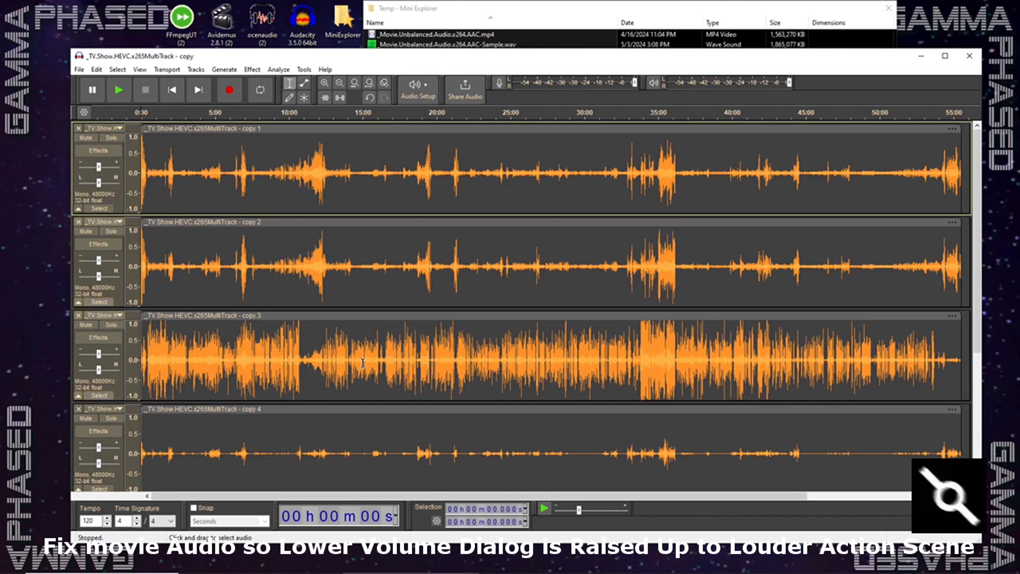
- Switch to FFMPEG Ultimate Tool and review the options of Audio Converting No Mixdown and Audio Converting with Stereo Mixdown
click(925, 57)
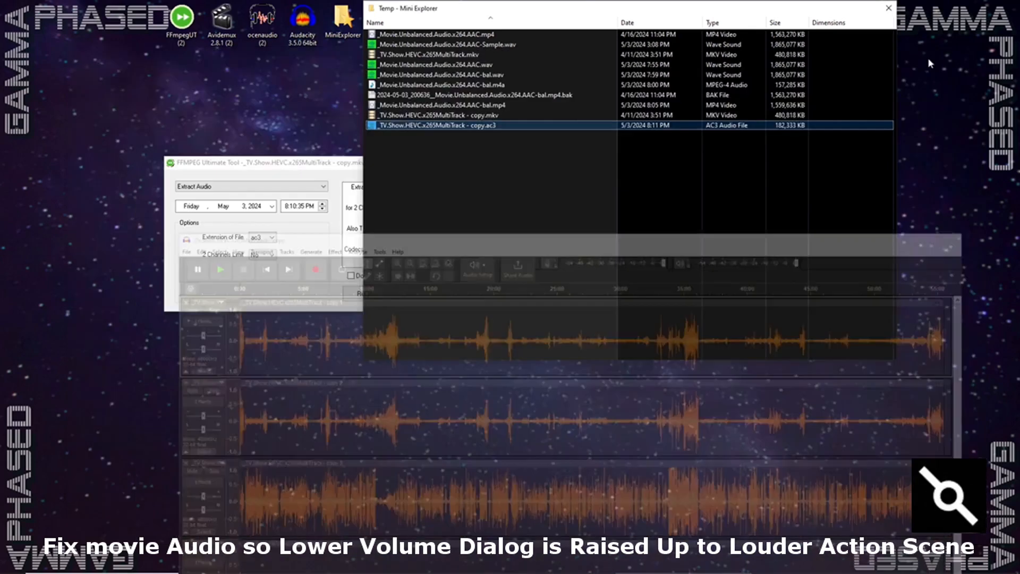
drag(286, 184, 204, 114)
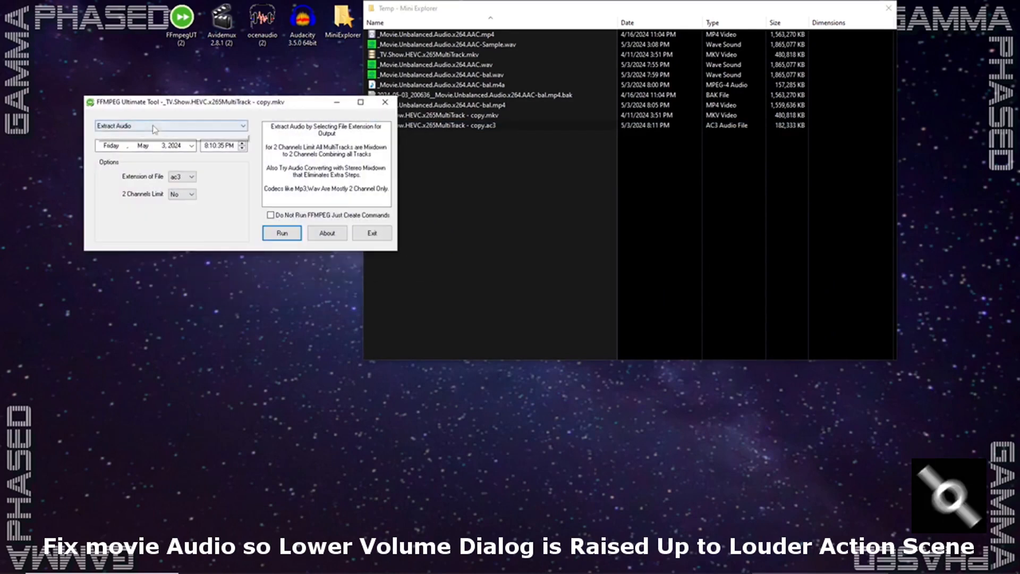
click(138, 126)
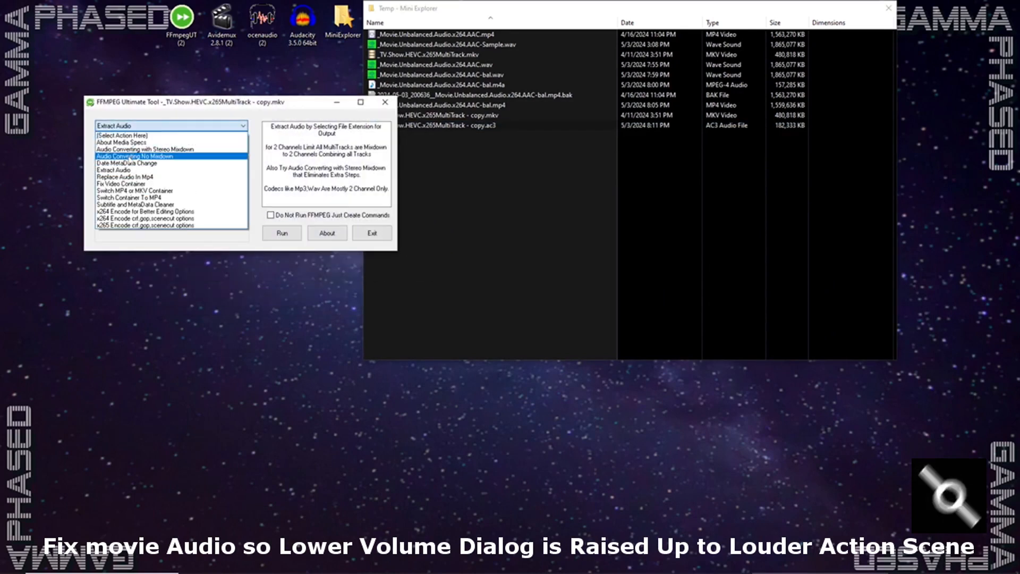
click(142, 156)
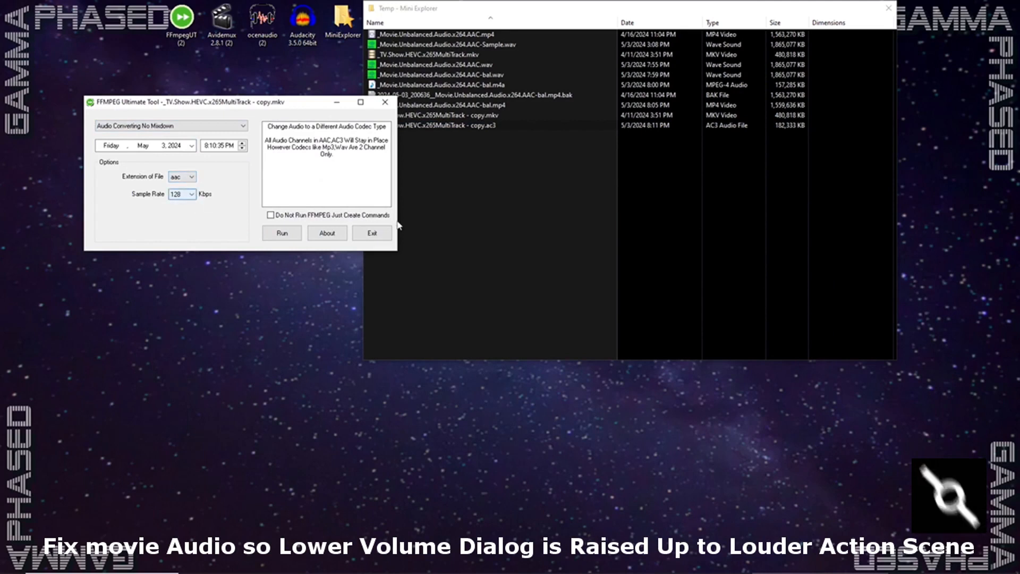
click(154, 126)
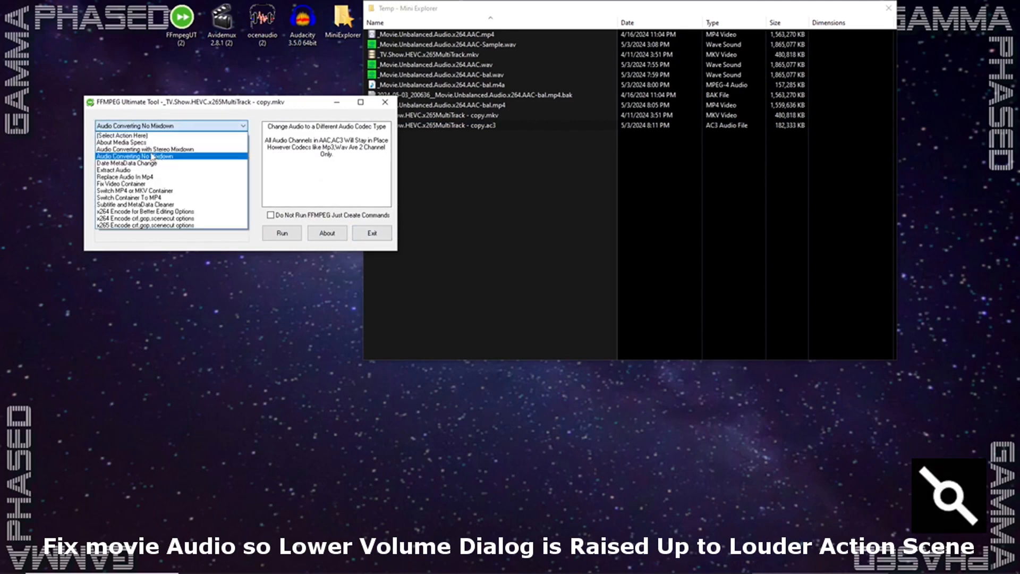
click(150, 149)
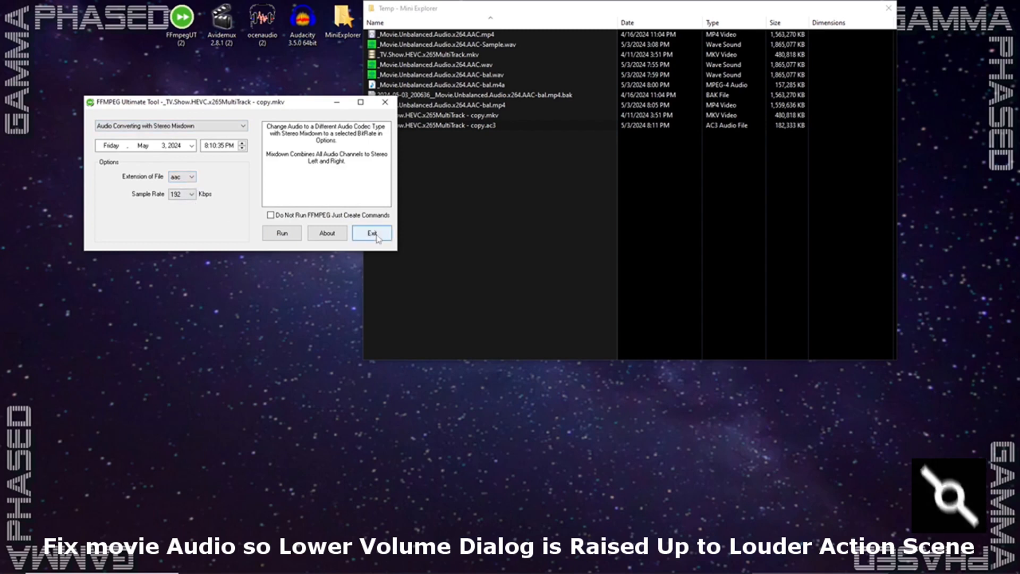
- Return to Audacity and look over the waveforms of the imported TV show tracks
mouse_move(368, 572)
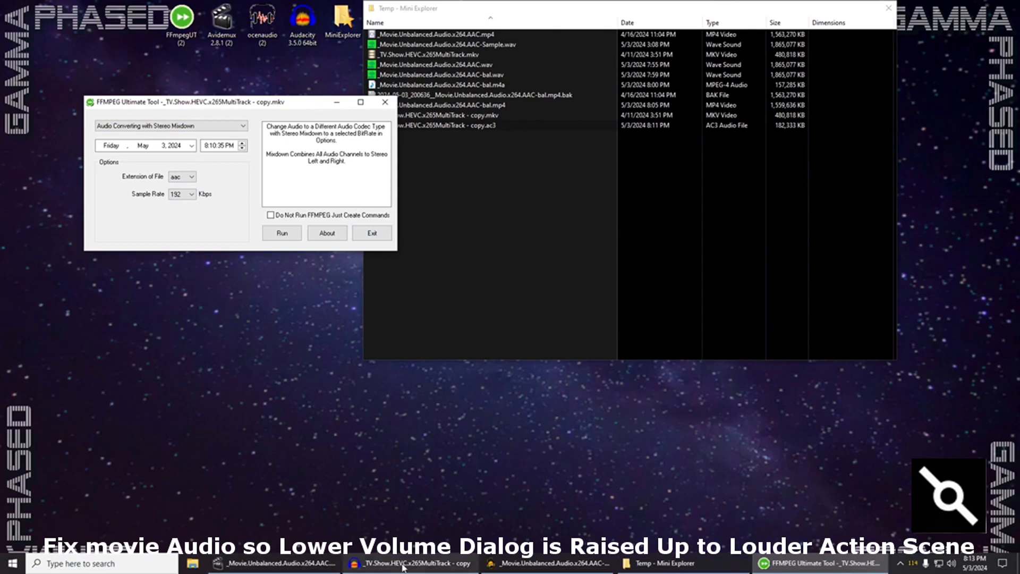
click(369, 571)
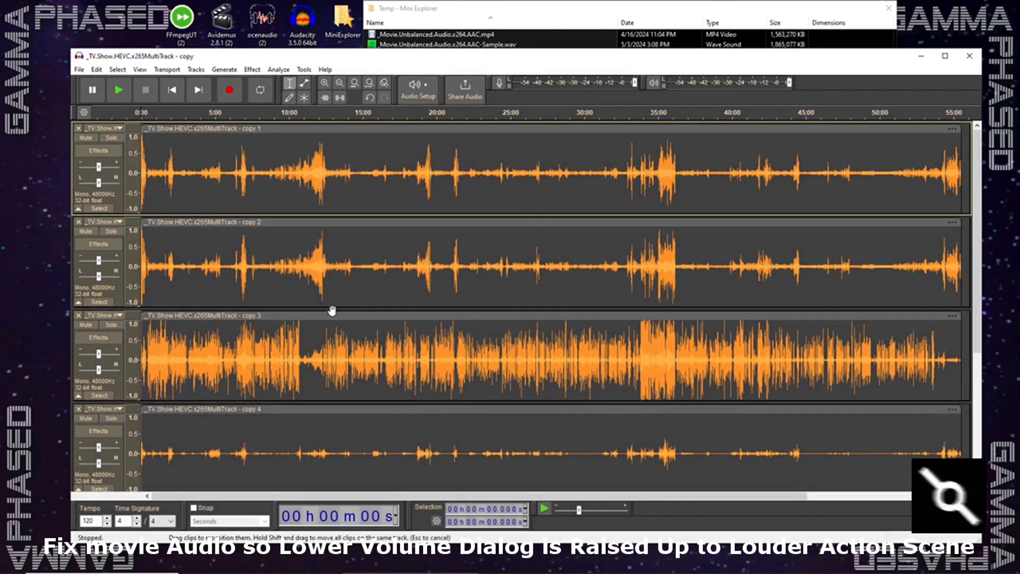
scroll(340, 298, down, 3)
scroll(334, 316, up, 3)
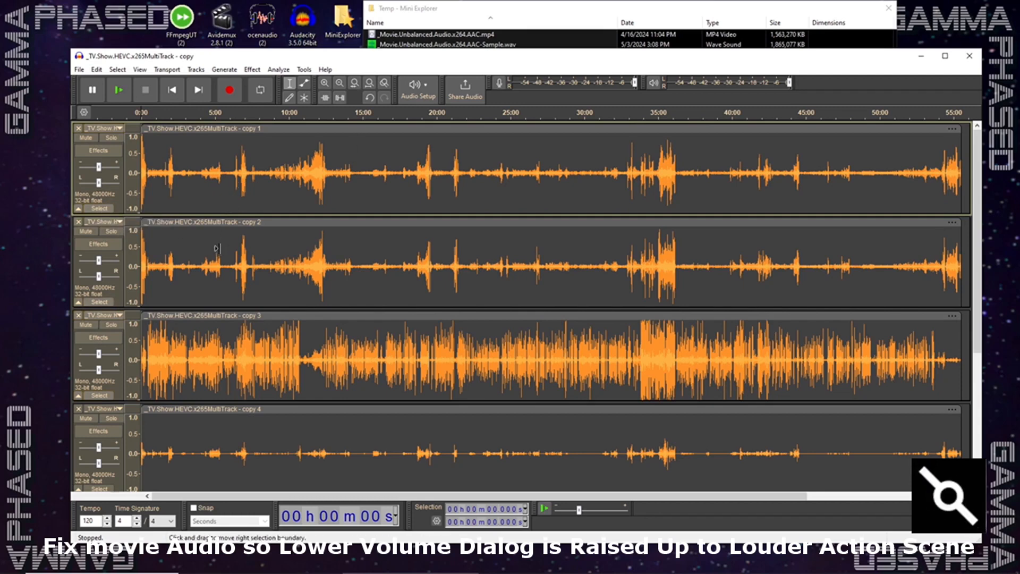
- Select all TV show tracks over their full length and apply Amplify with an amplification of -7.7 dB
key(ctrl+a)
scroll(266, 252, down, 5)
scroll(265, 252, up, 5)
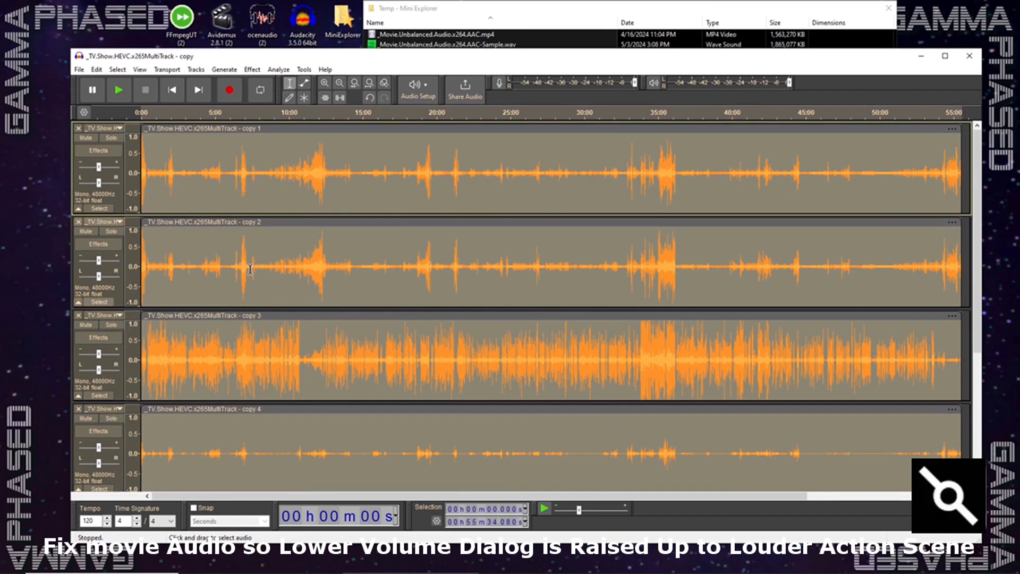
scroll(259, 289, down, 5)
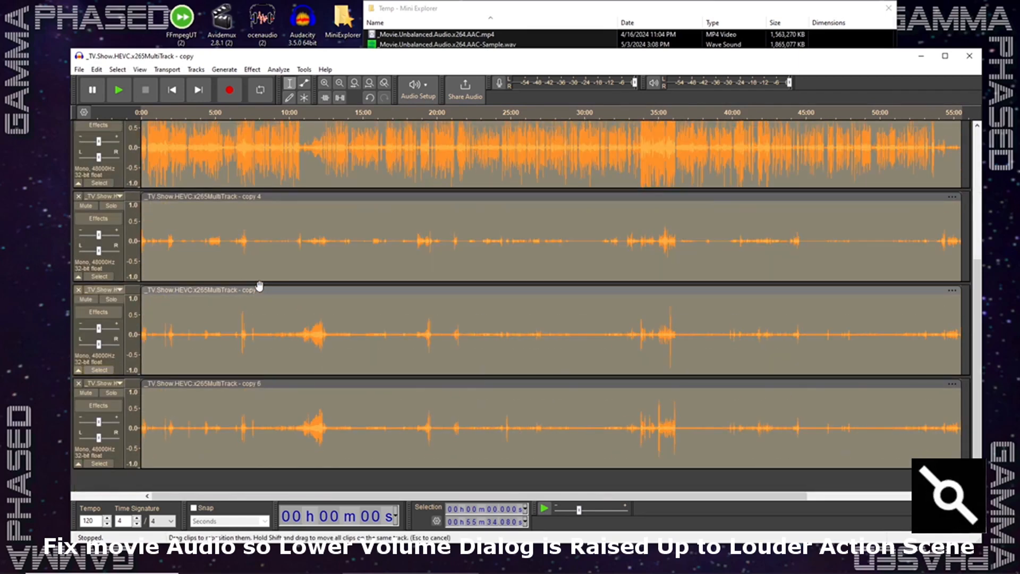
scroll(260, 287, up, 5)
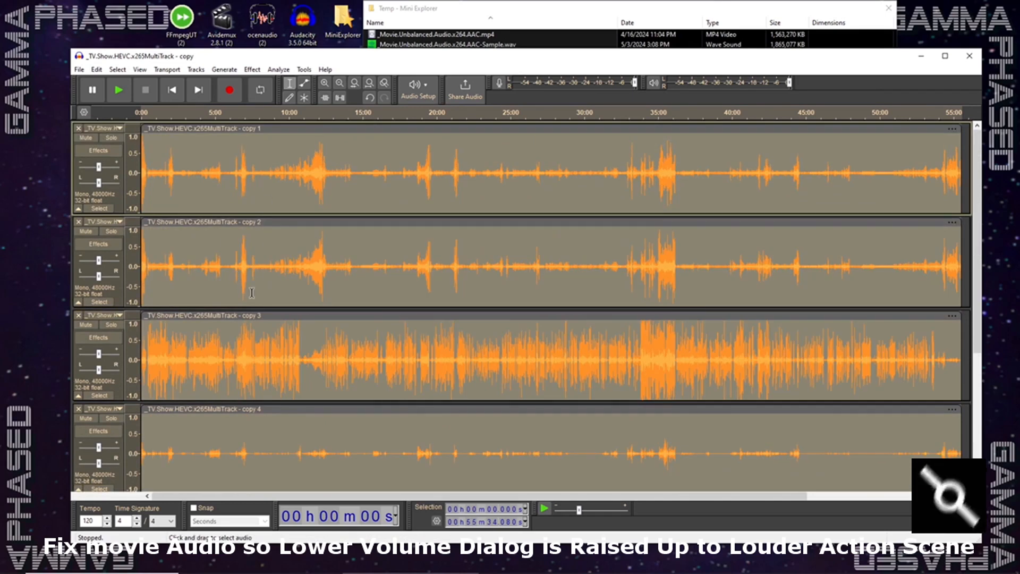
click(251, 69)
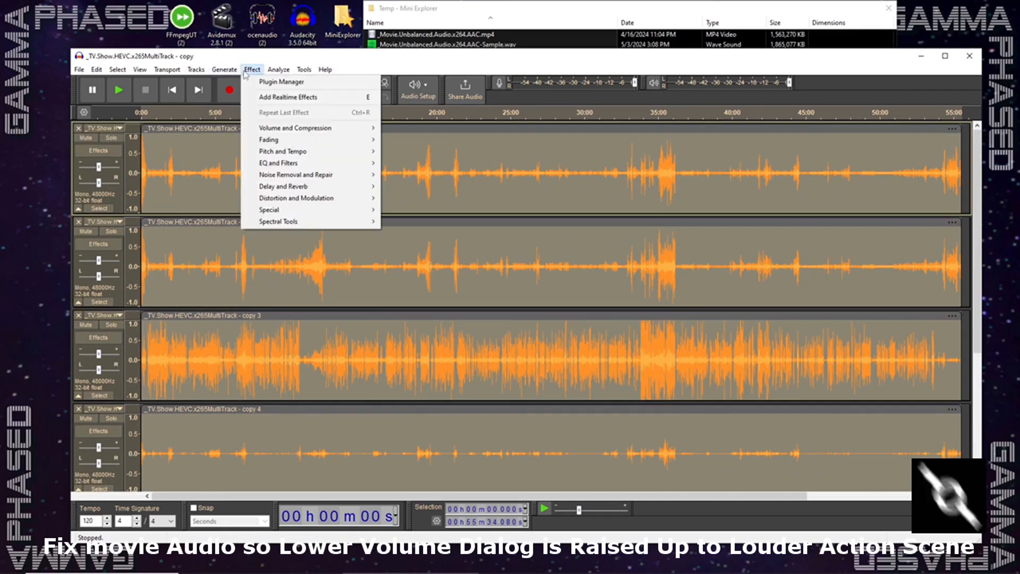
mouse_move(312, 131)
click(420, 129)
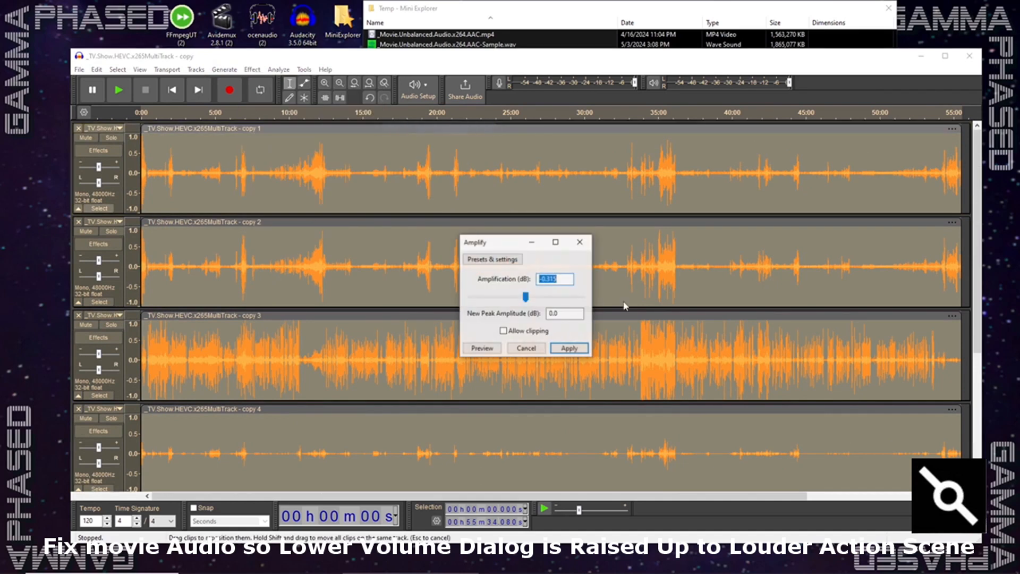
drag(526, 297, 518, 297)
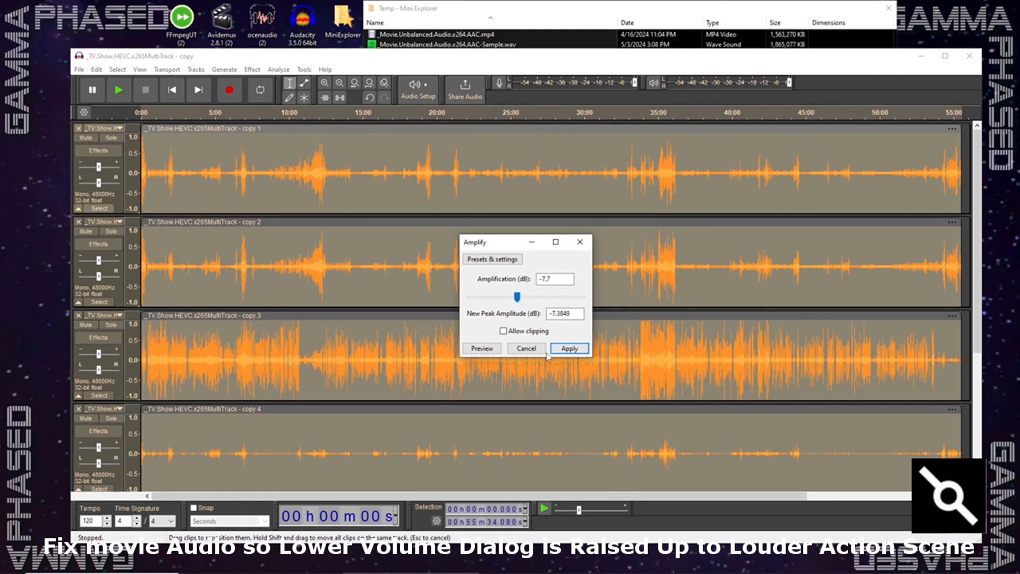
click(569, 348)
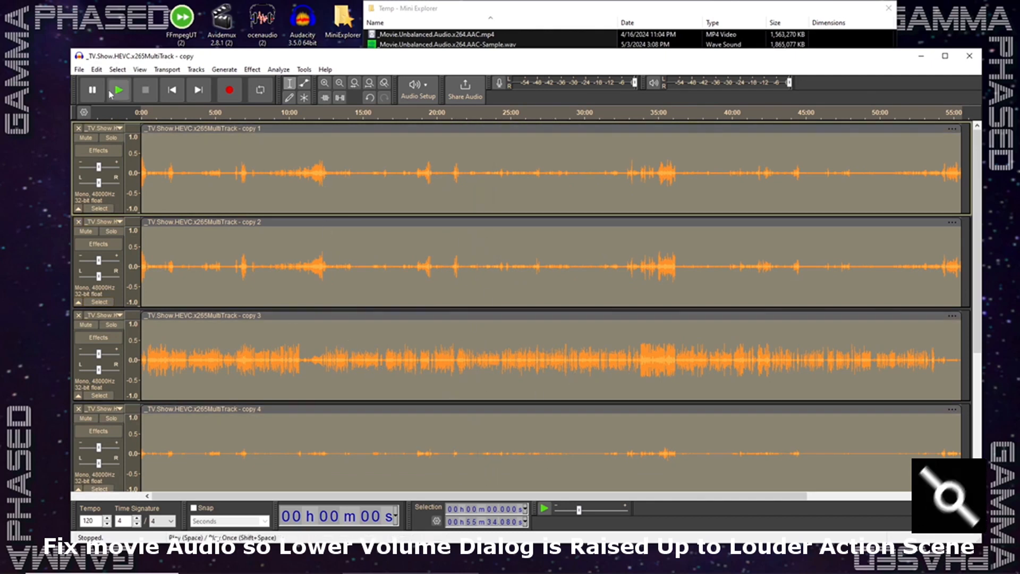
- Export the entire project to C:\Temp as _TV.Show.HEVC.x265MultiTrack - copy.wav in WAV (Microsoft) format, stereo, Signed 16-bit PCM
click(78, 70)
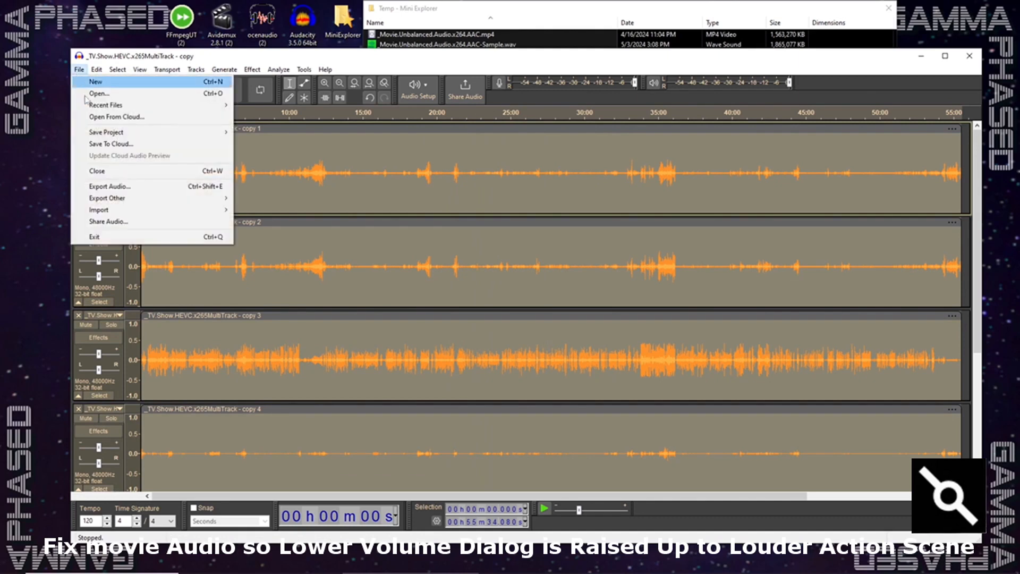
click(110, 187)
click(588, 407)
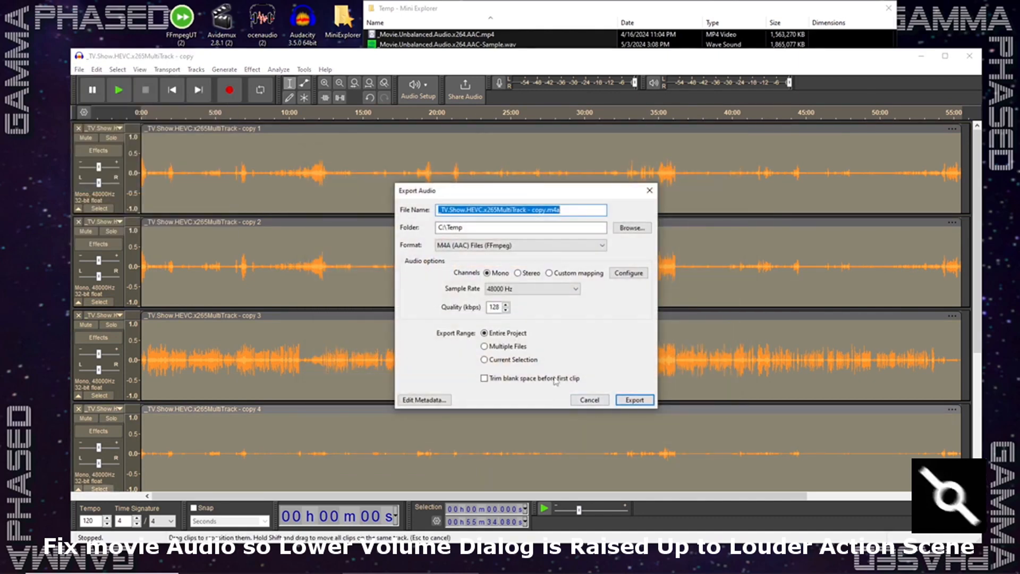
click(534, 246)
click(531, 256)
click(532, 275)
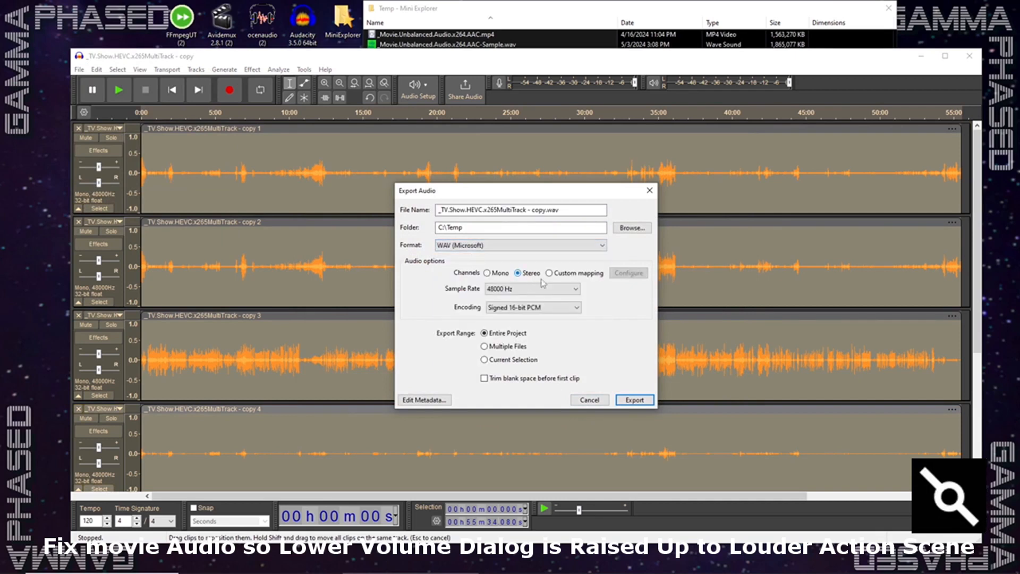
click(576, 309)
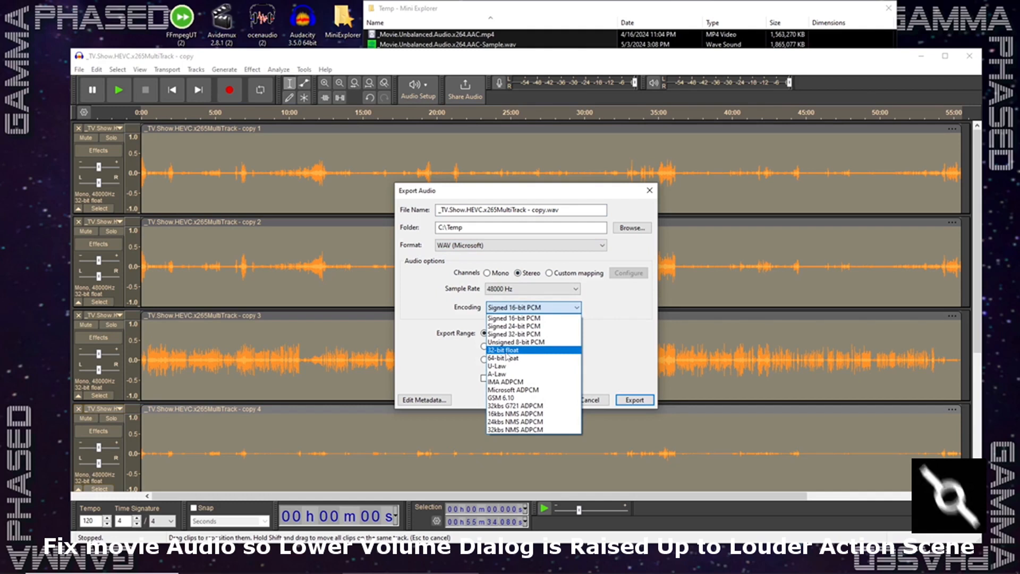
click(532, 317)
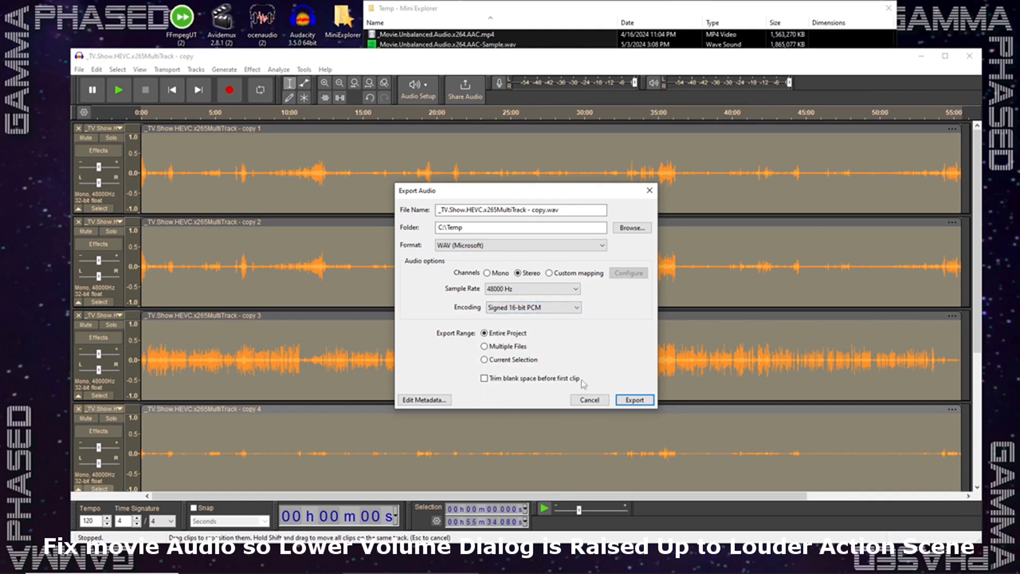
click(628, 402)
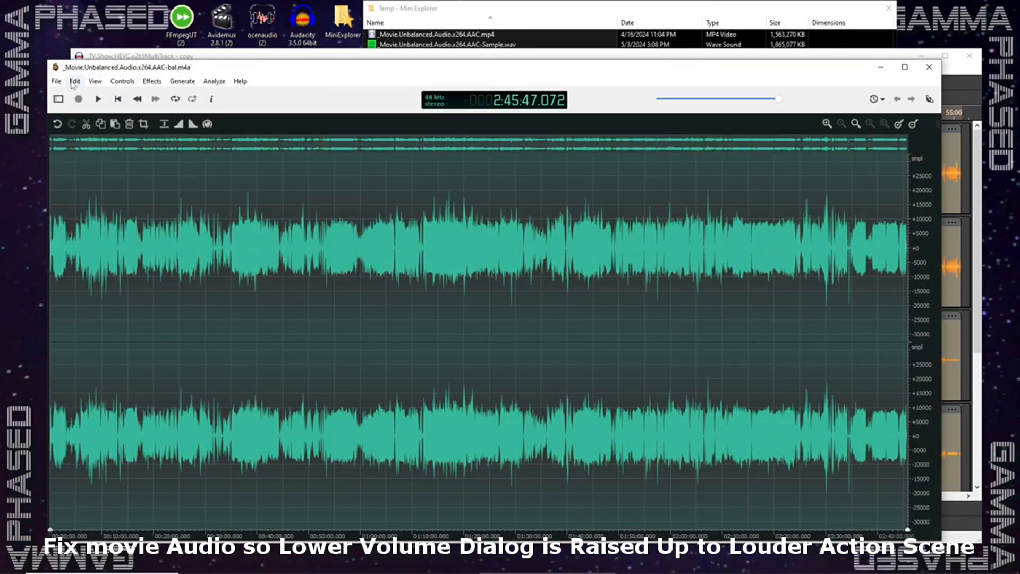
- Switch to ocenaudio and open _TV.Show.HEVC.x265MultiTrack - copy.wav from the Temp folder
click(56, 81)
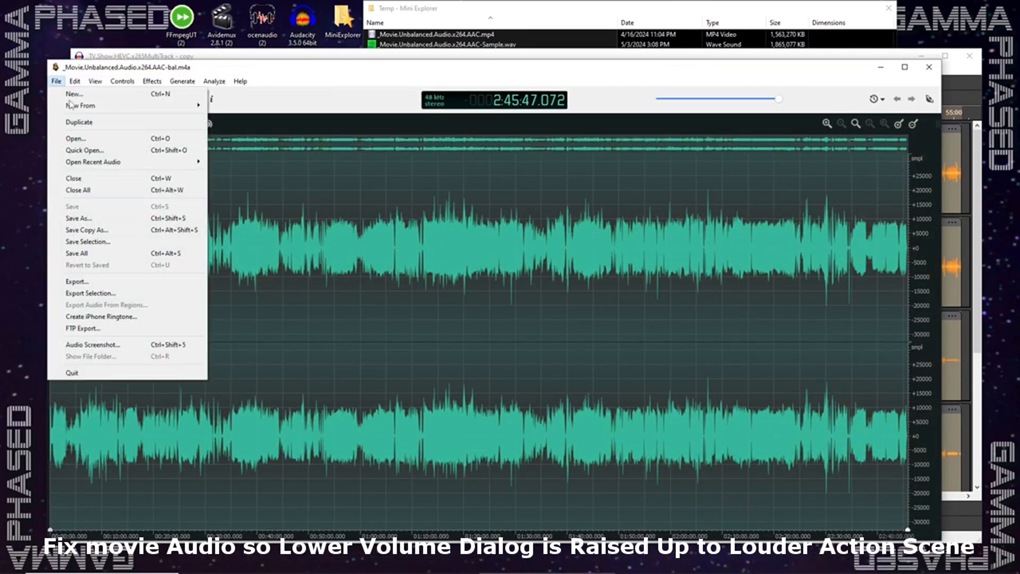
click(75, 138)
click(319, 238)
click(467, 344)
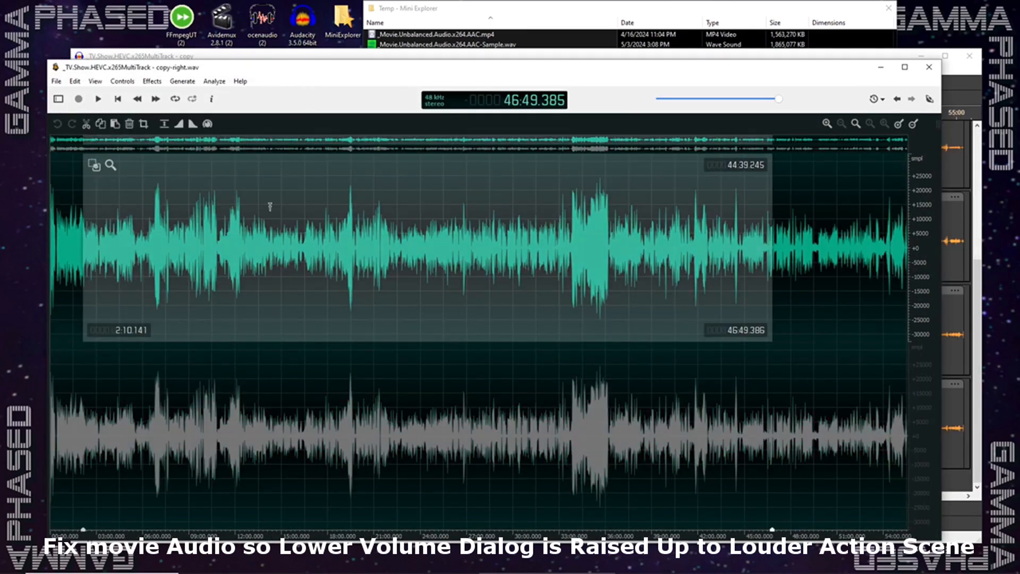
- Extend the upper (left) channel's selection from beginning to end and duplicate it as a new mono file
right_click(236, 196)
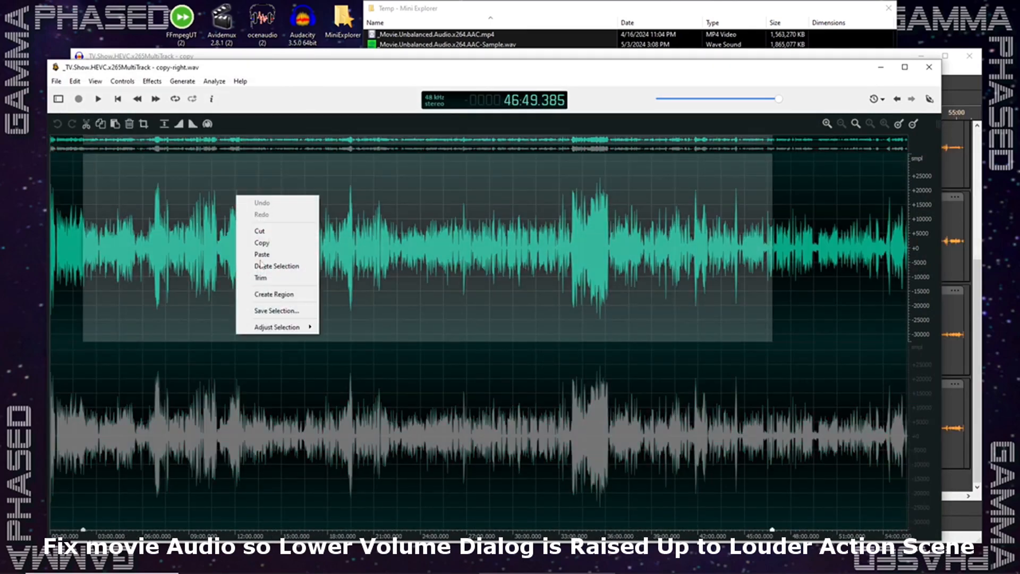
mouse_move(272, 329)
click(343, 384)
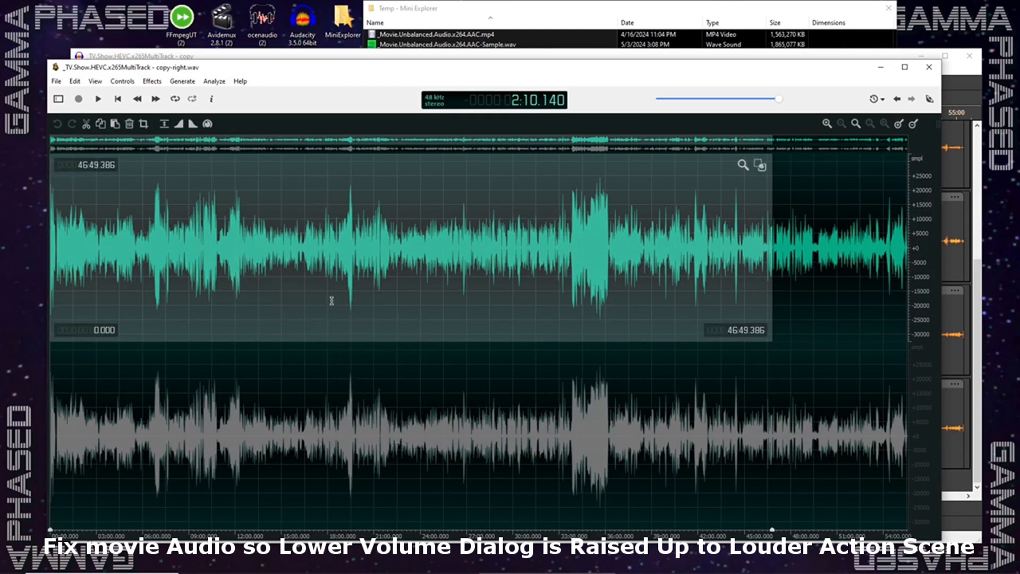
right_click(327, 258)
mouse_move(383, 395)
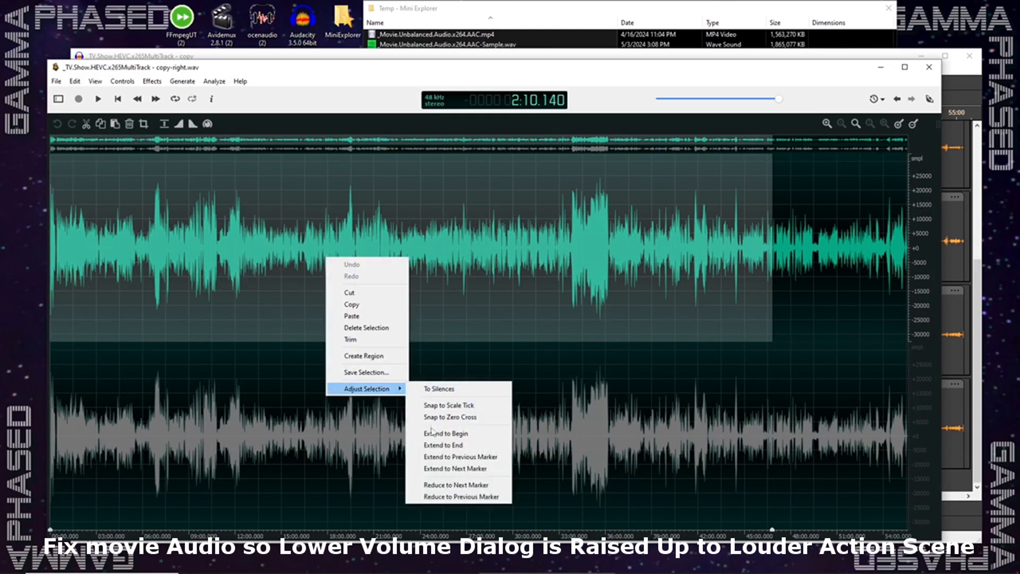
click(432, 445)
click(75, 81)
mouse_move(189, 160)
click(258, 158)
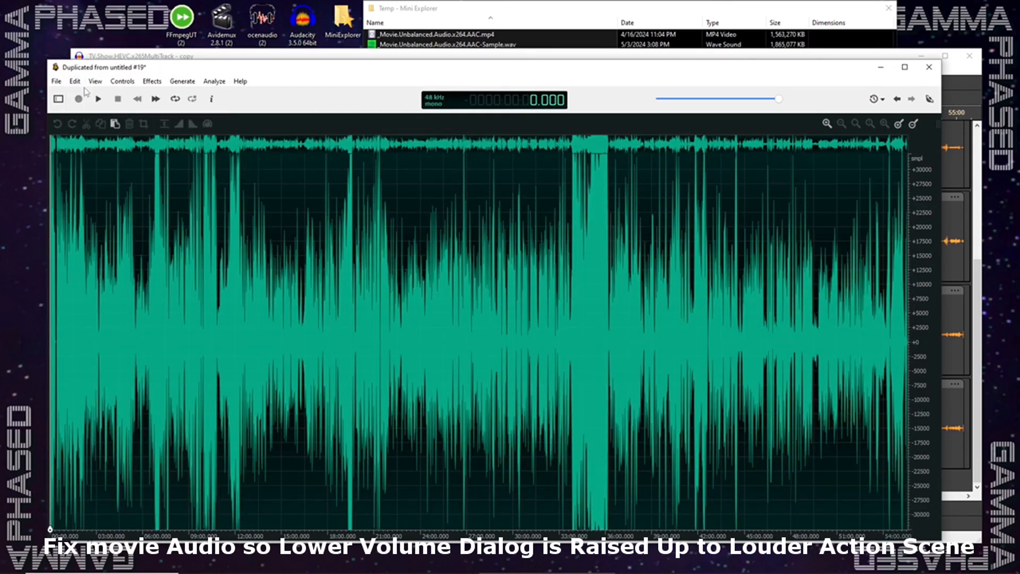
- Save the mono file as Wav PCM Linear under the name _TV.Show.HEVC.x265MultiTrack - copy-left.wav, replacing the existing file
click(57, 81)
click(79, 207)
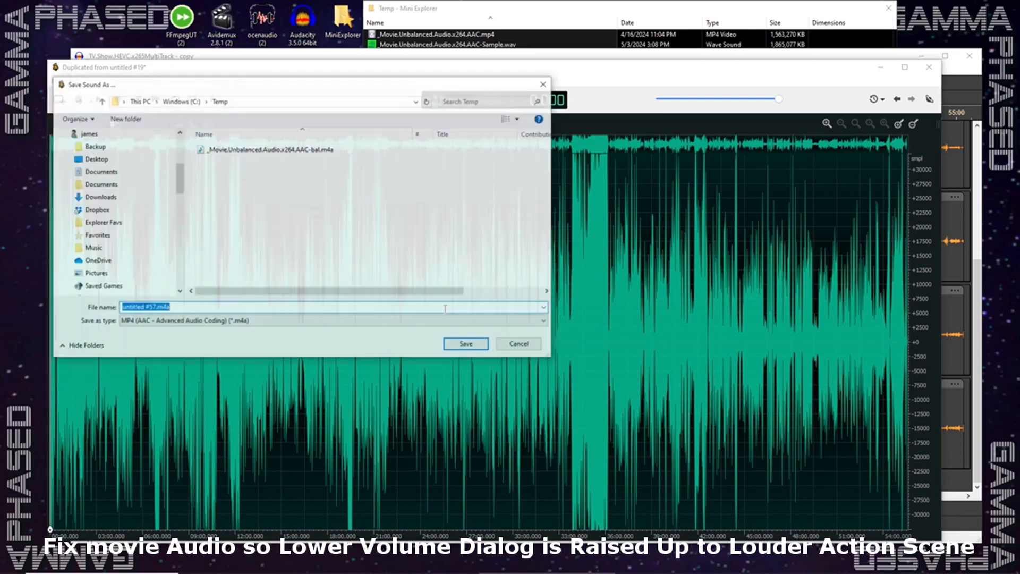
click(482, 321)
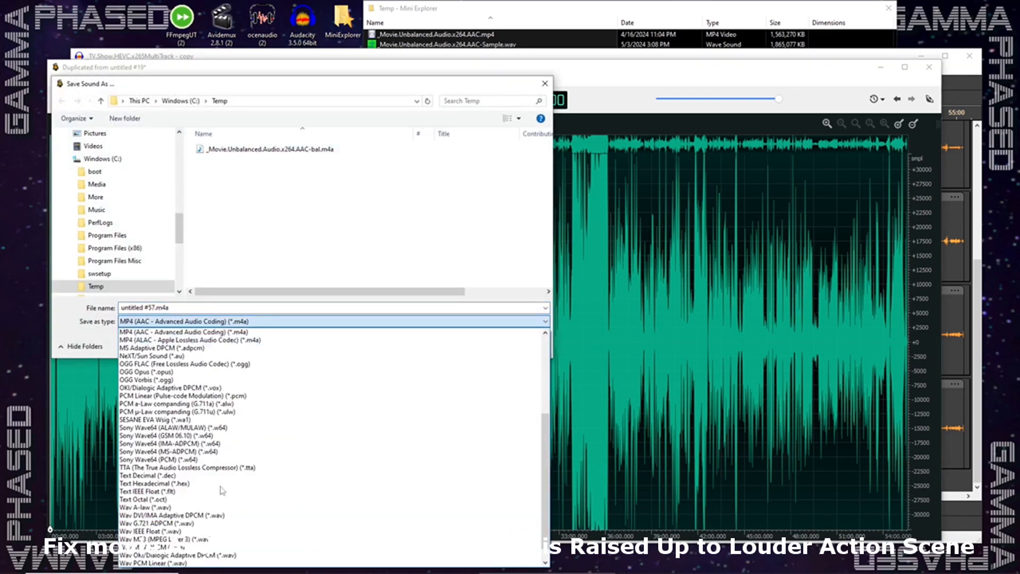
click(145, 564)
click(324, 196)
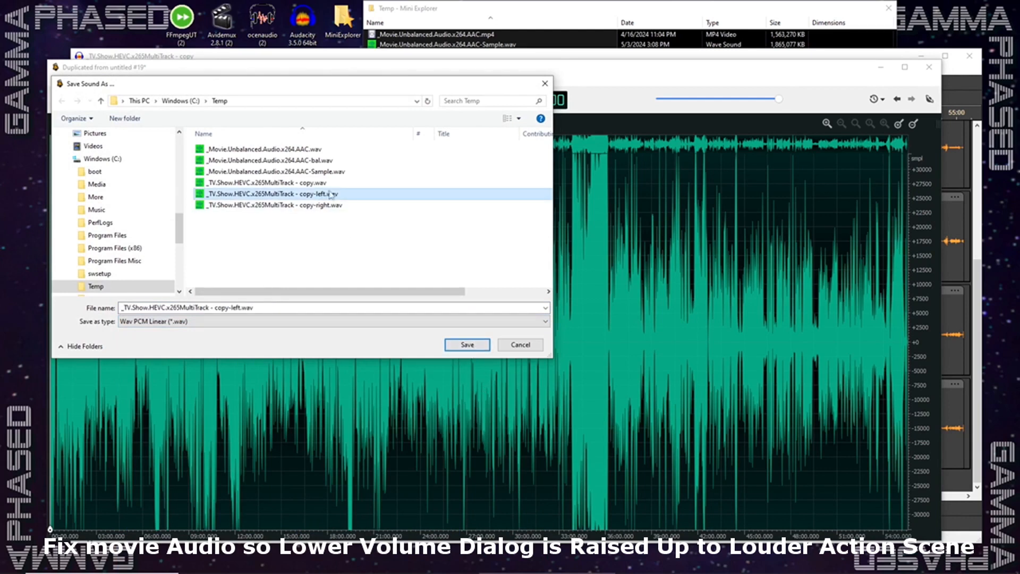
click(468, 345)
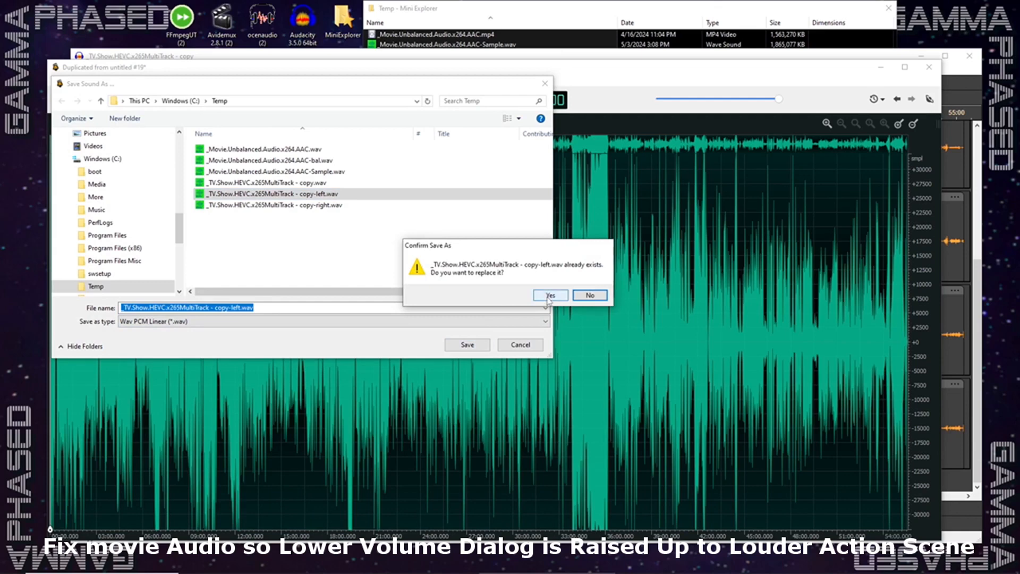
click(550, 300)
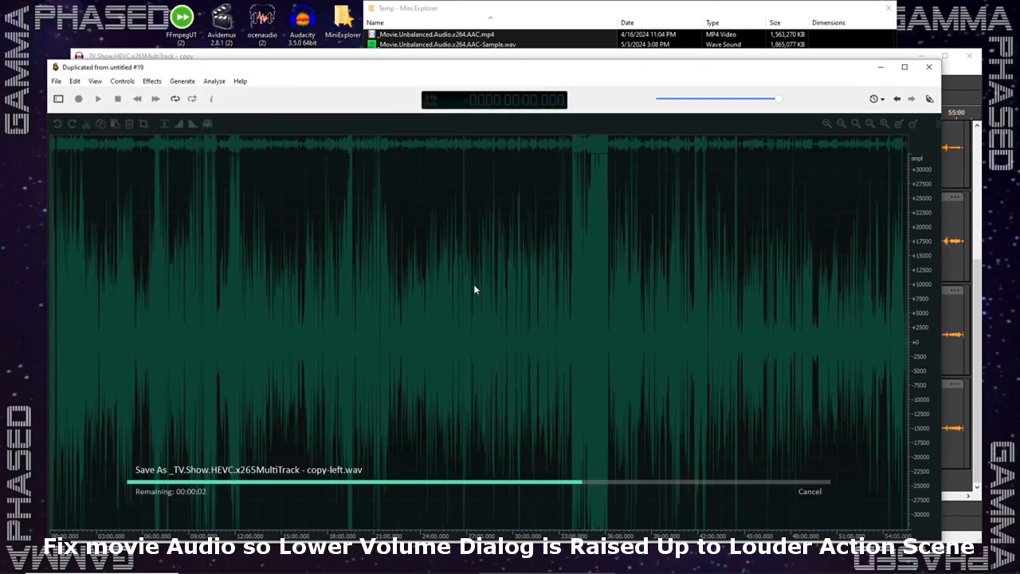
- Return to the stereo TV show audio, select the entire lower (right) channel and duplicate it as a new mono file
click(898, 100)
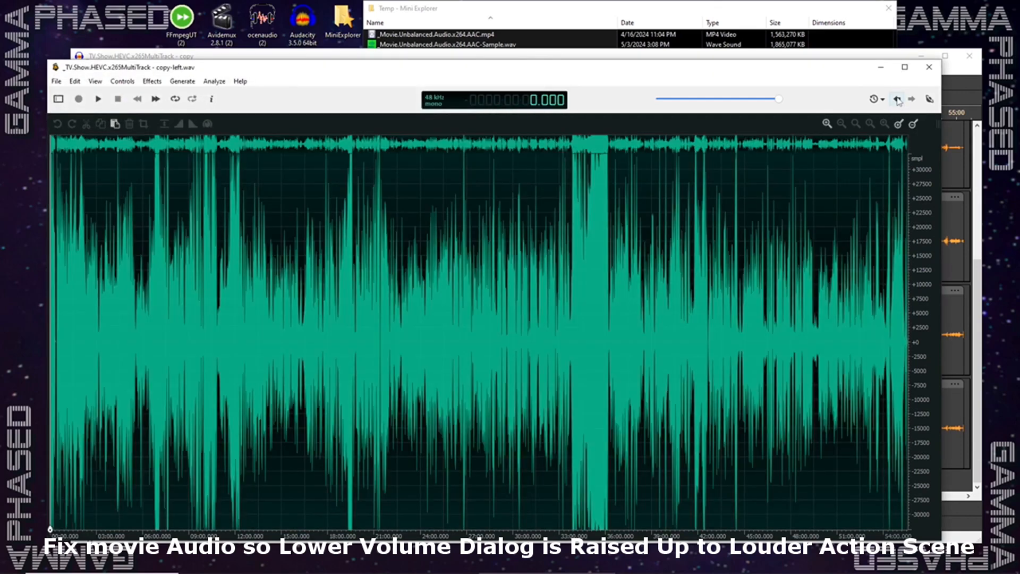
drag(159, 420, 797, 457)
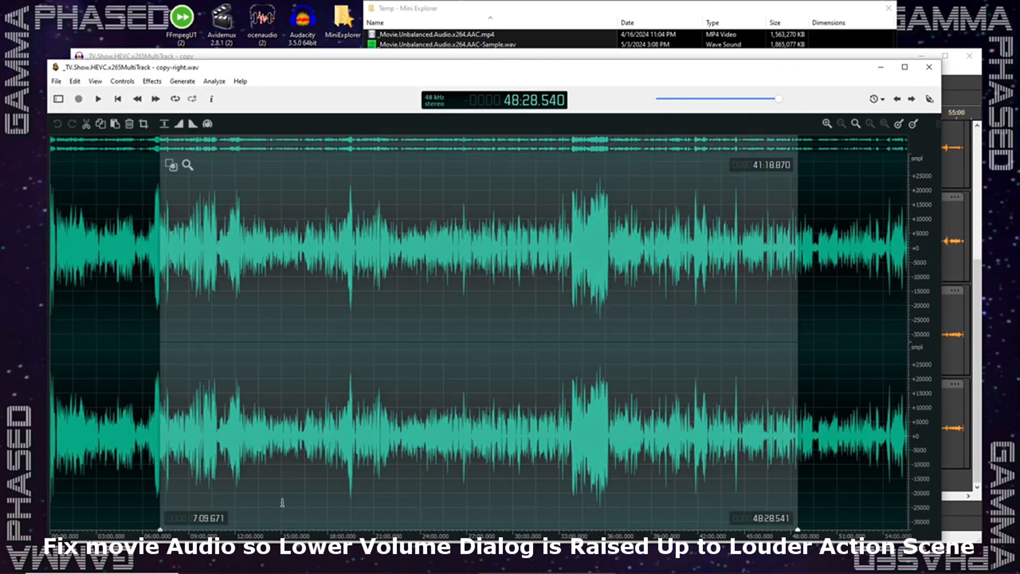
drag(97, 441, 866, 441)
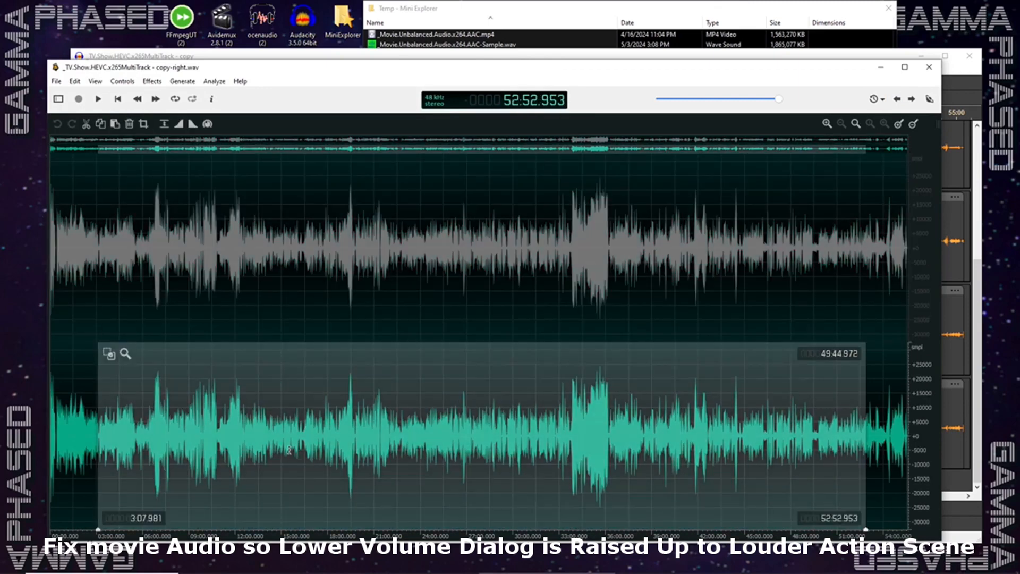
right_click(289, 449)
mouse_move(340, 445)
click(404, 490)
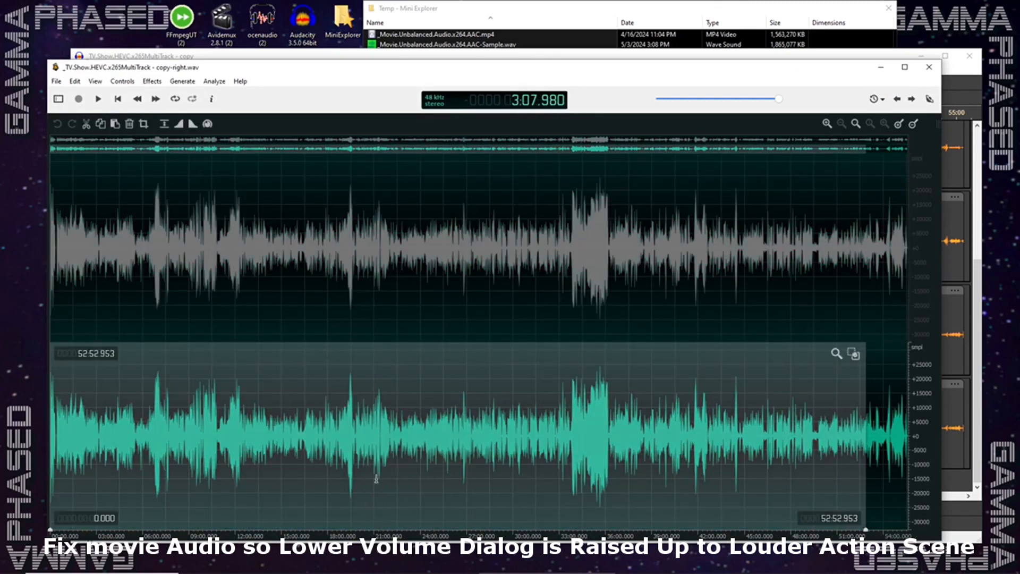
right_click(366, 453)
mouse_move(435, 446)
click(468, 501)
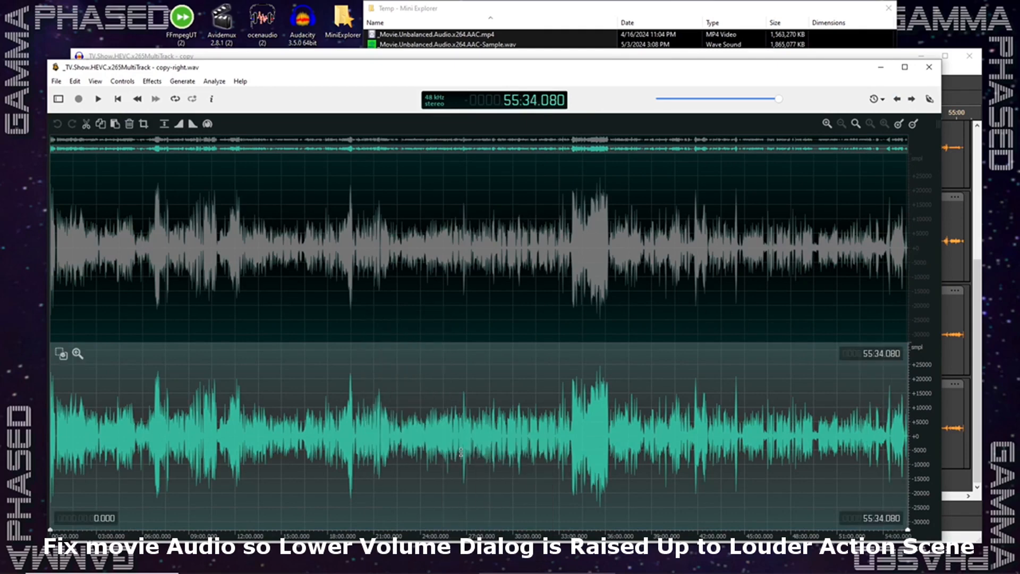
click(75, 80)
mouse_move(201, 158)
click(262, 160)
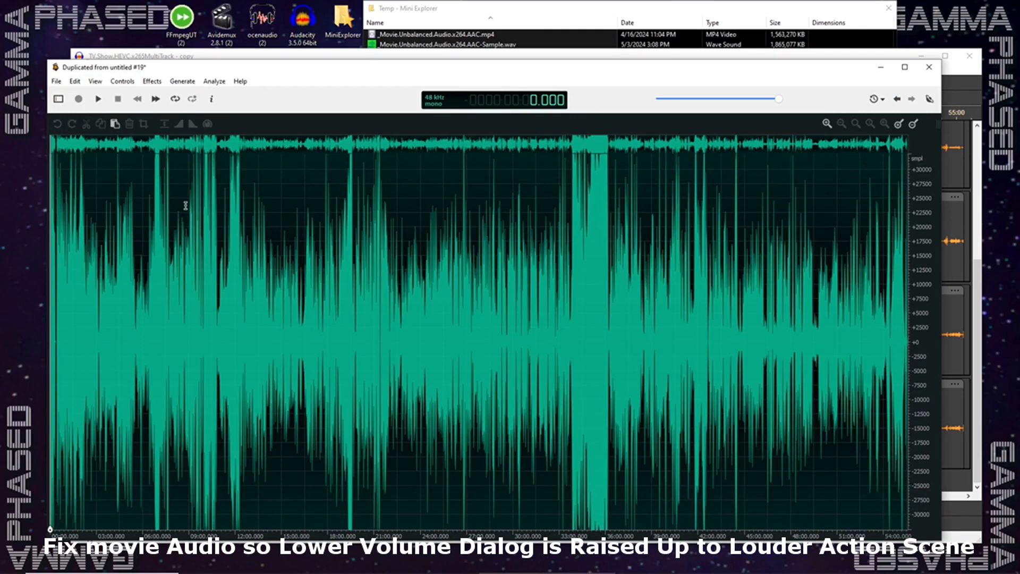
- Save the right-channel mono file as _TV.Show.HEVC.x265MultiTrack - copy-right.wav in the Temp folder, replacing the existing file
click(56, 81)
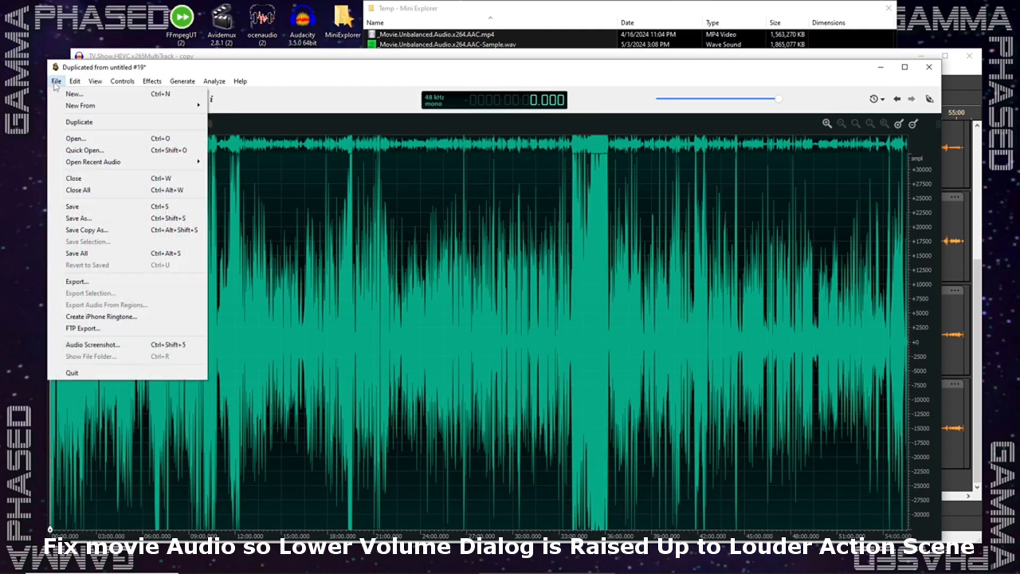
click(79, 219)
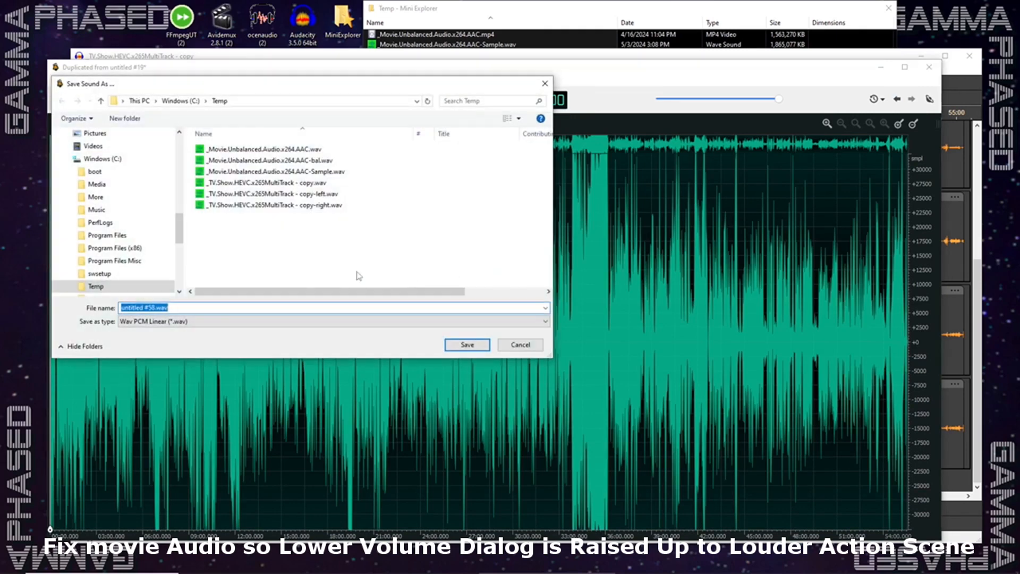
click(328, 205)
click(467, 345)
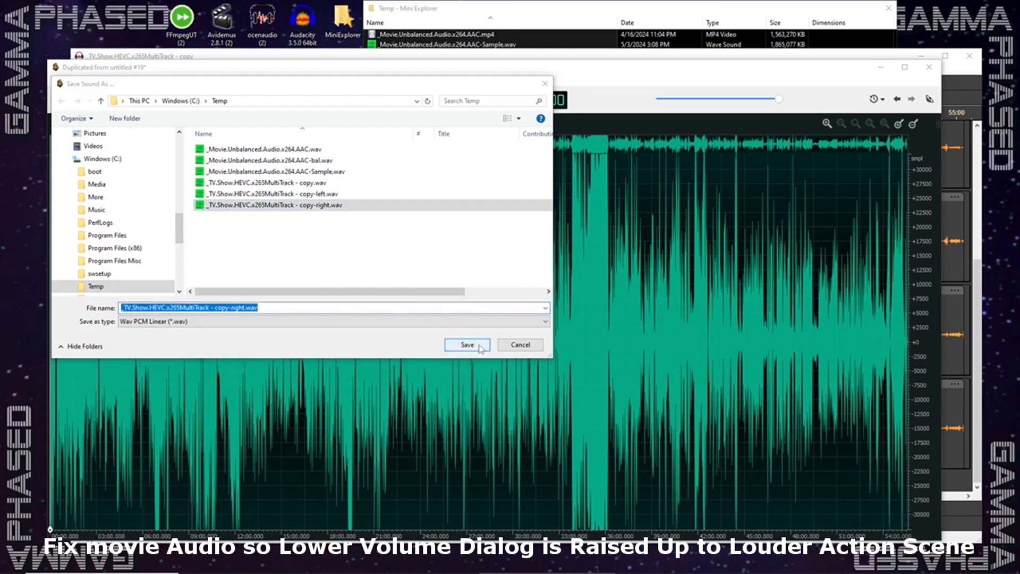
click(554, 298)
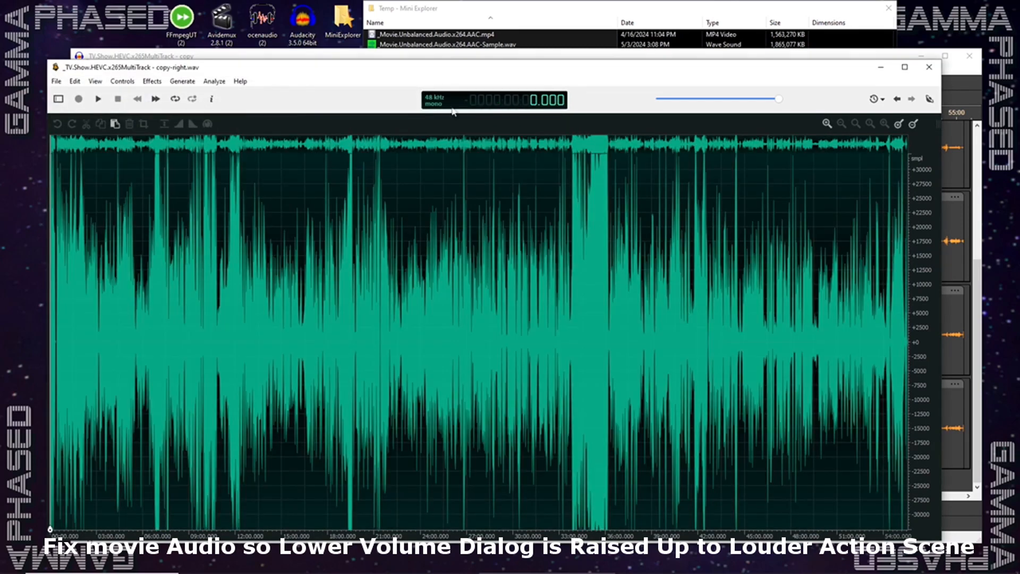
- Switch to the multitrack project in Audacity and import _TV.Show.HEVC.x265MultiTrack - copy-left.wav as a new track
click(884, 69)
click(79, 69)
mouse_move(118, 210)
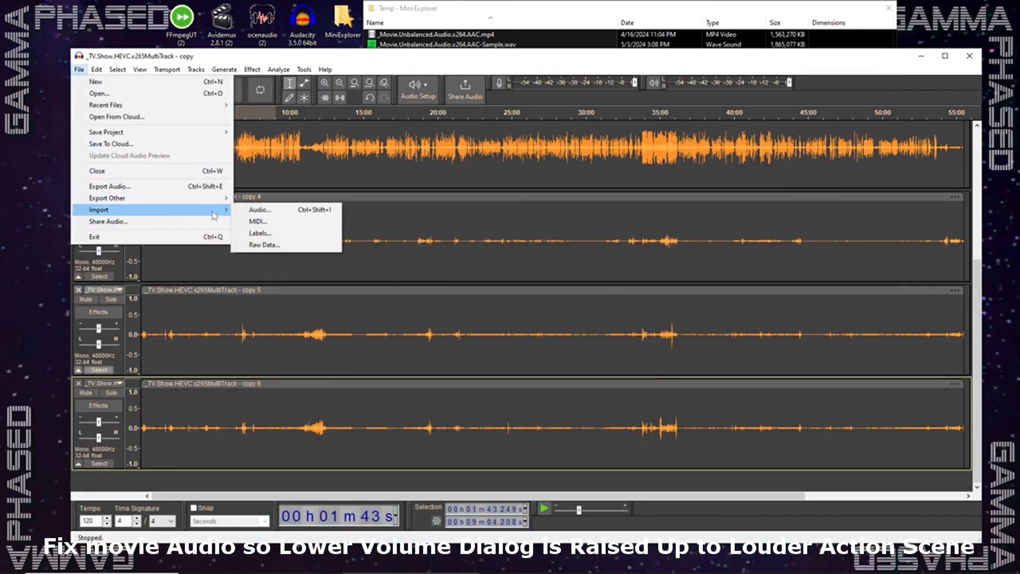
click(251, 210)
click(259, 220)
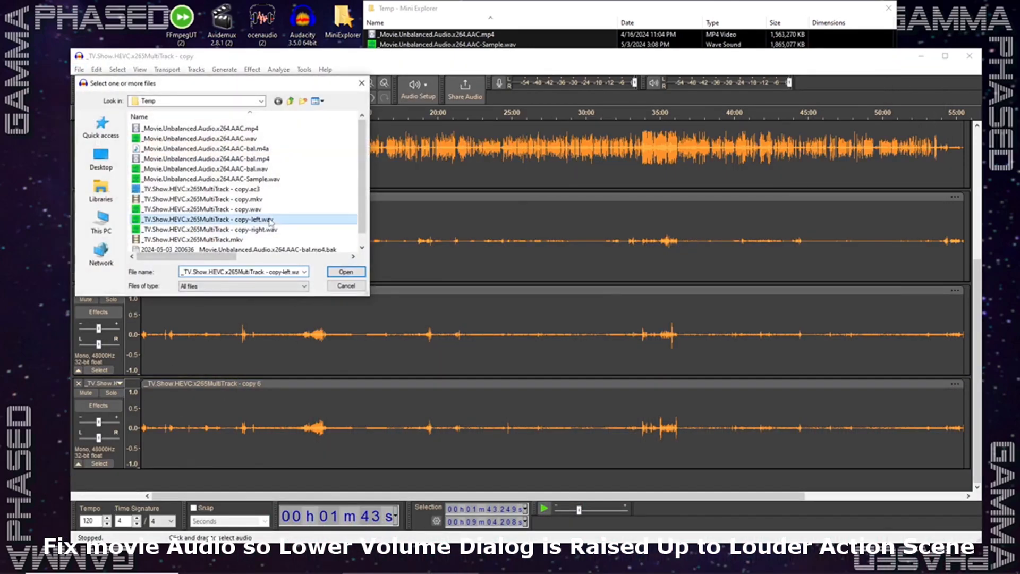
click(354, 274)
scroll(231, 441, down, 6)
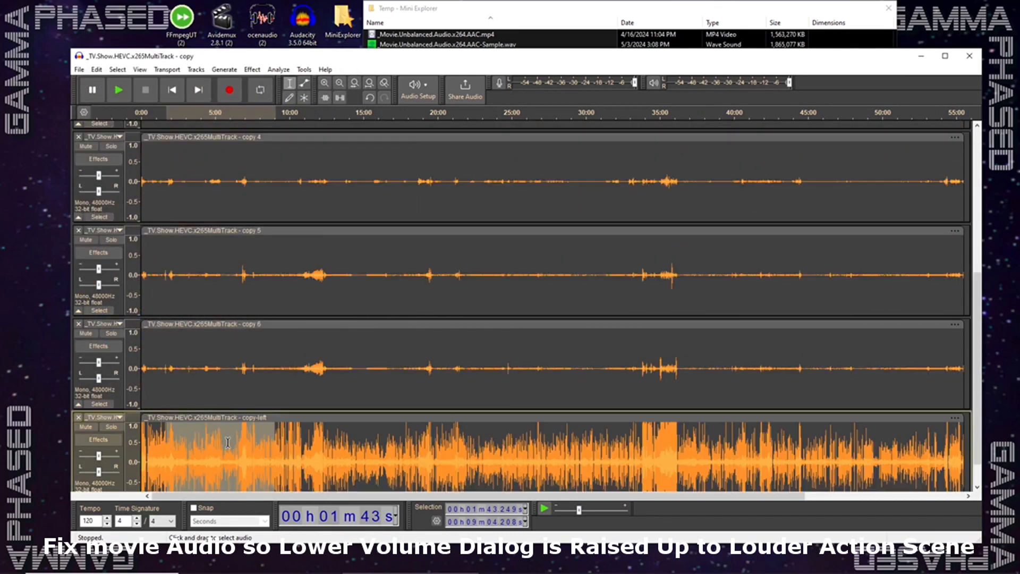
- Import _TV.Show.HEVC.x265MultiTrack - copy-right.wav as another new track below the copy-left track
click(317, 421)
click(79, 69)
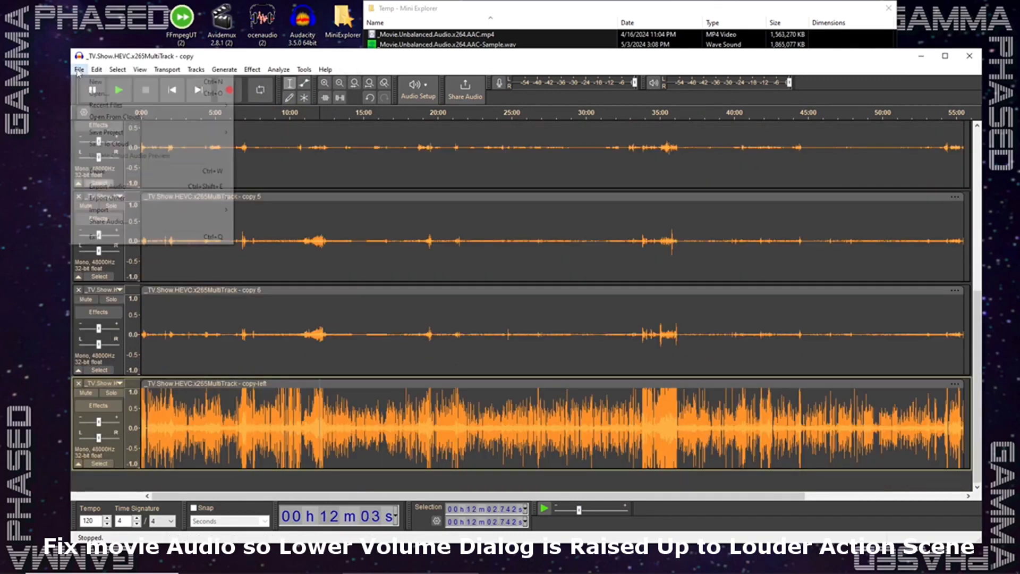
mouse_move(155, 210)
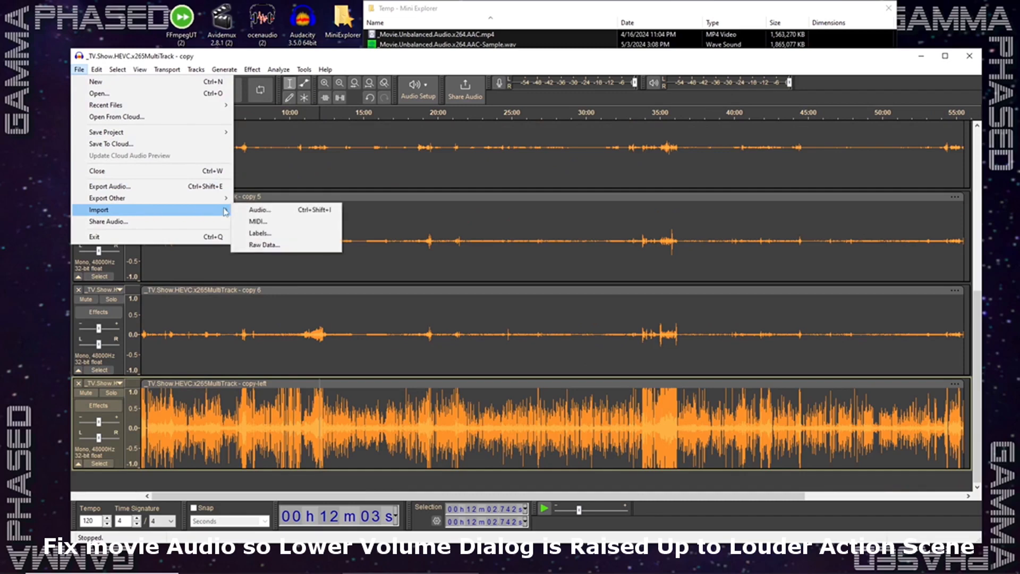
click(252, 212)
double_click(257, 229)
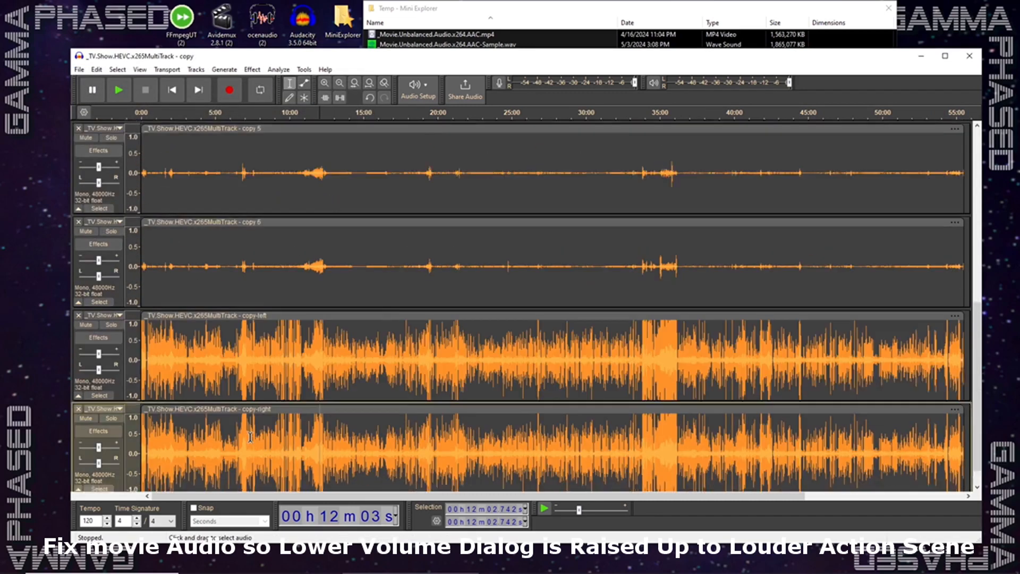
- Copy the whole copy-left track and paste it over the entire audio of track copy 1
click(105, 368)
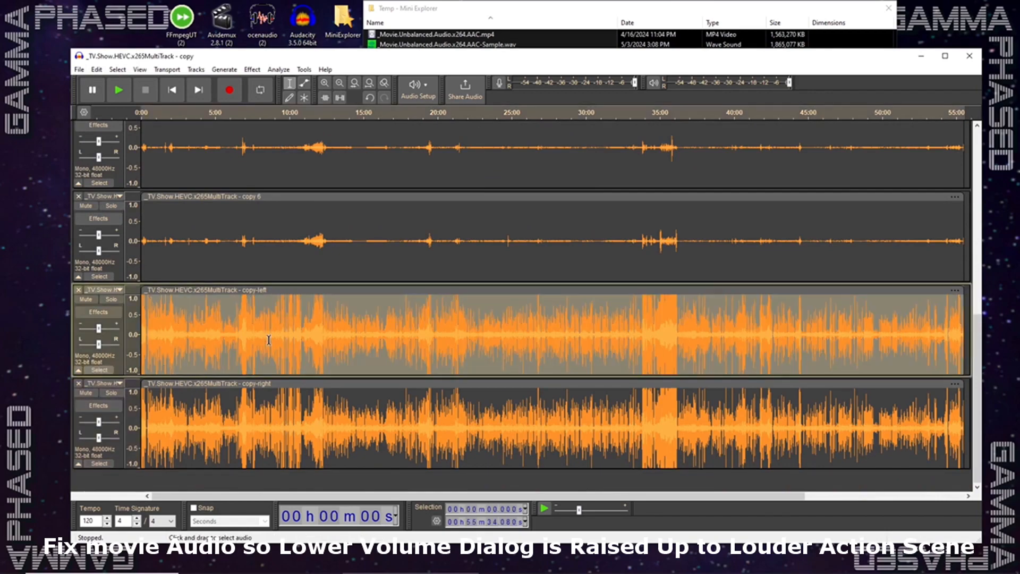
scroll(269, 341, up, 10)
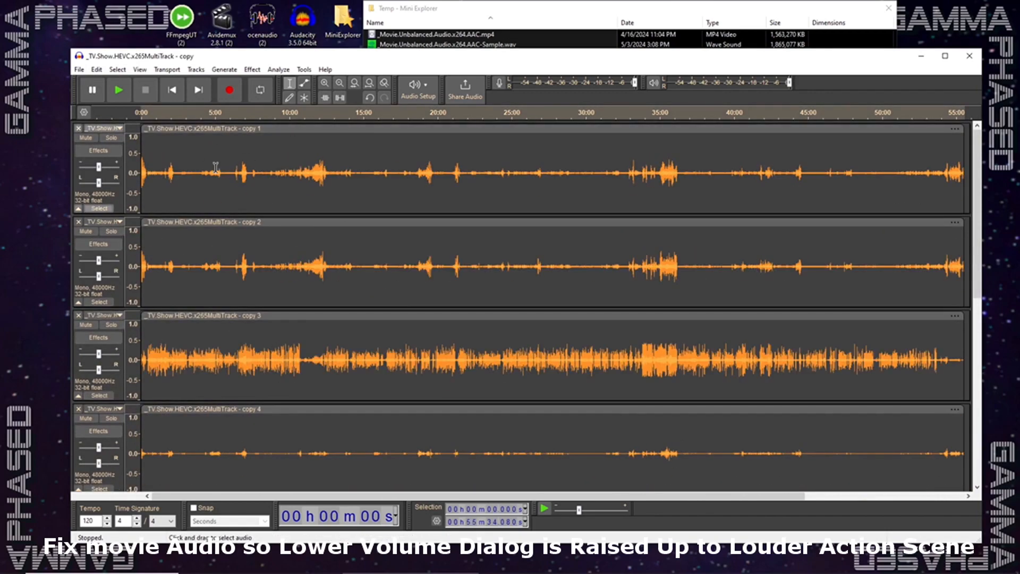
scroll(214, 413, down, 10)
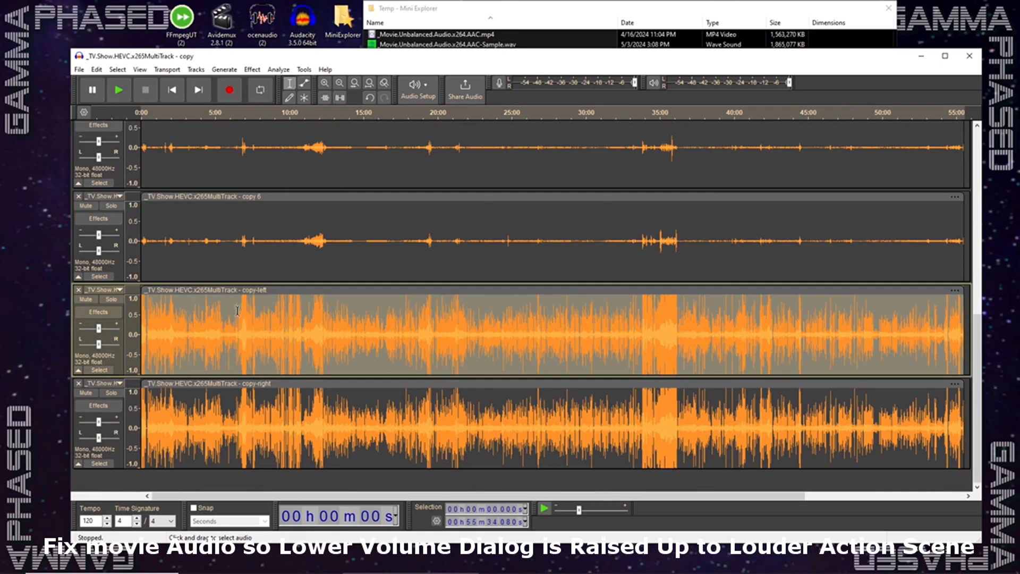
click(96, 69)
click(115, 120)
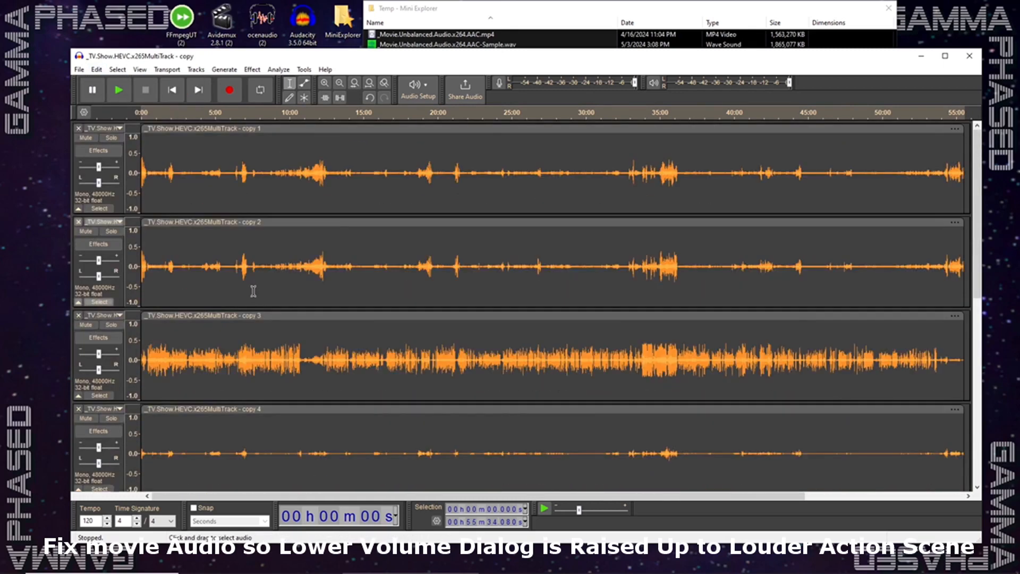
click(101, 209)
click(96, 69)
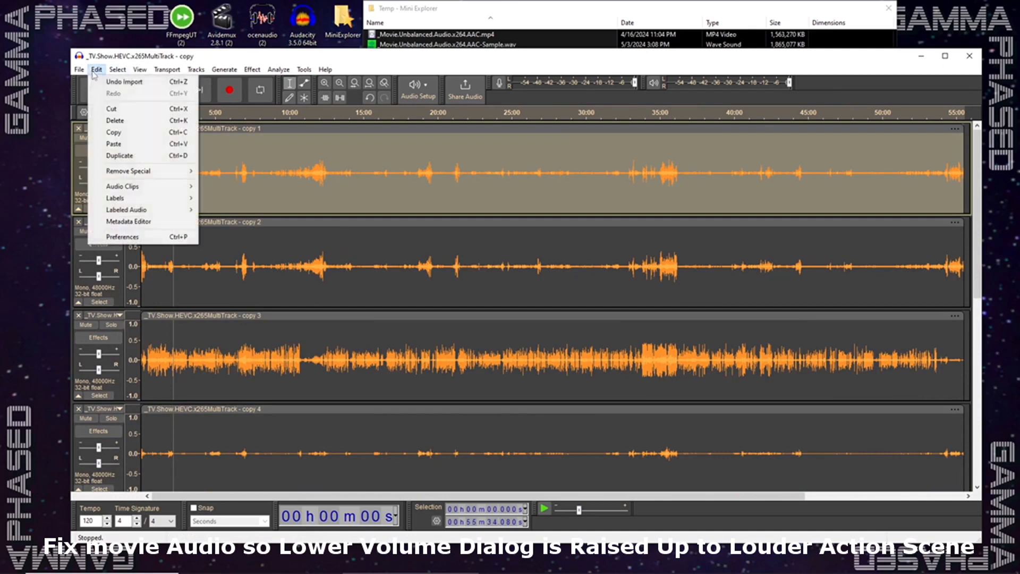
click(117, 141)
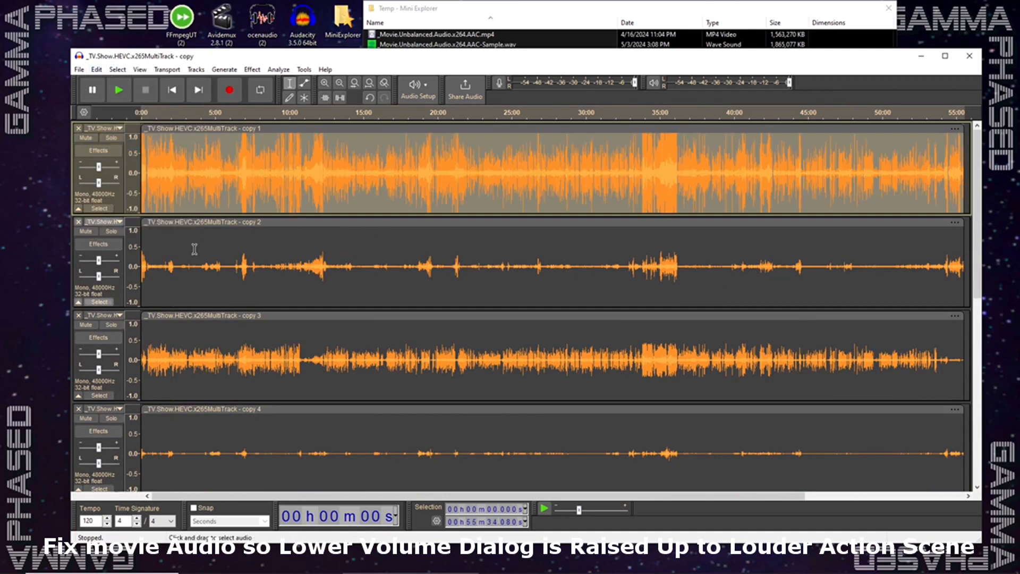
- Copy the whole copy-right track and paste it over the entire audio of track copy 2
scroll(99, 396, down, 5)
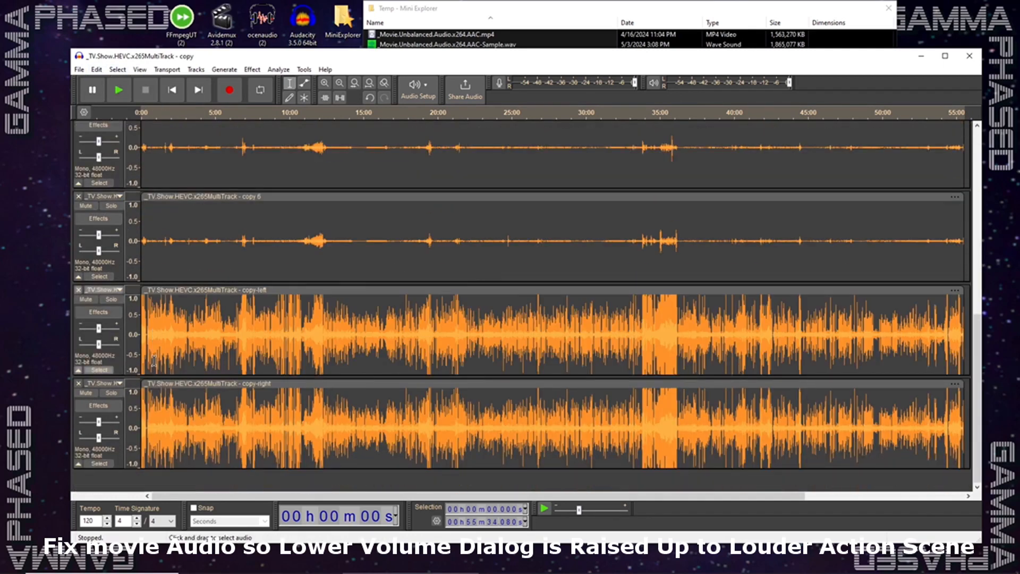
click(99, 463)
click(96, 69)
click(116, 144)
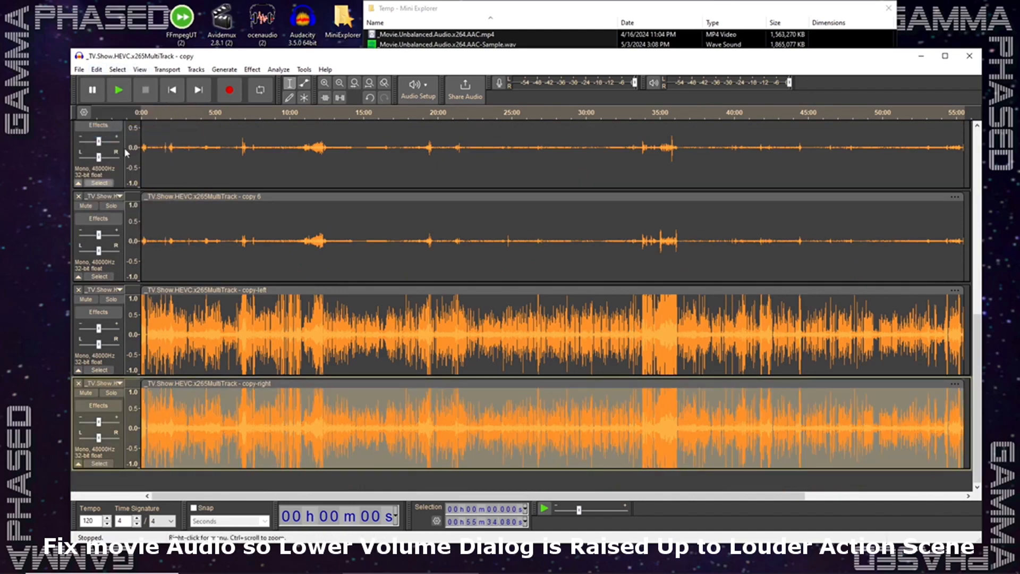
scroll(144, 265, up, 3)
scroll(143, 265, up, 2)
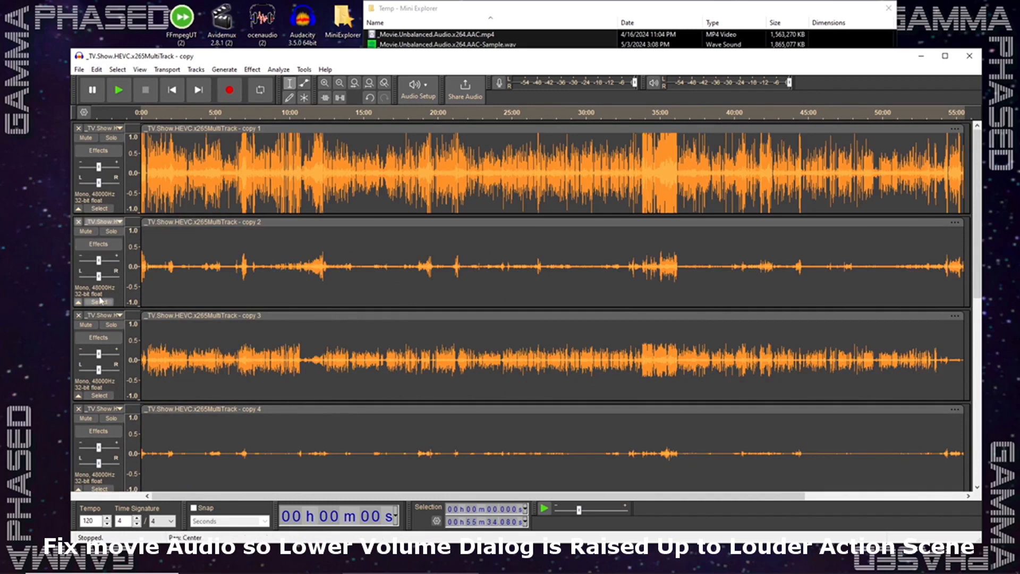
click(100, 302)
click(96, 69)
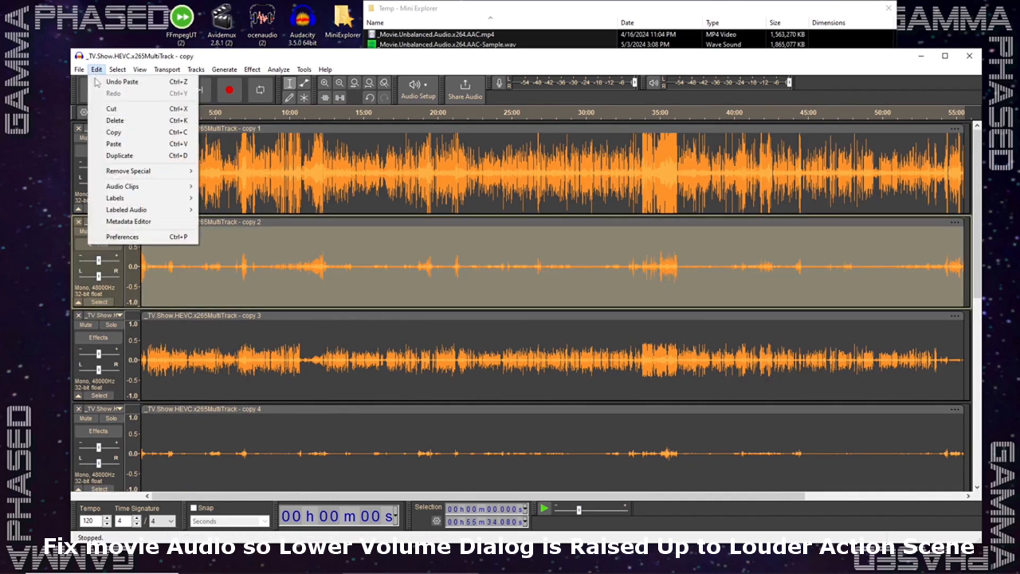
click(116, 144)
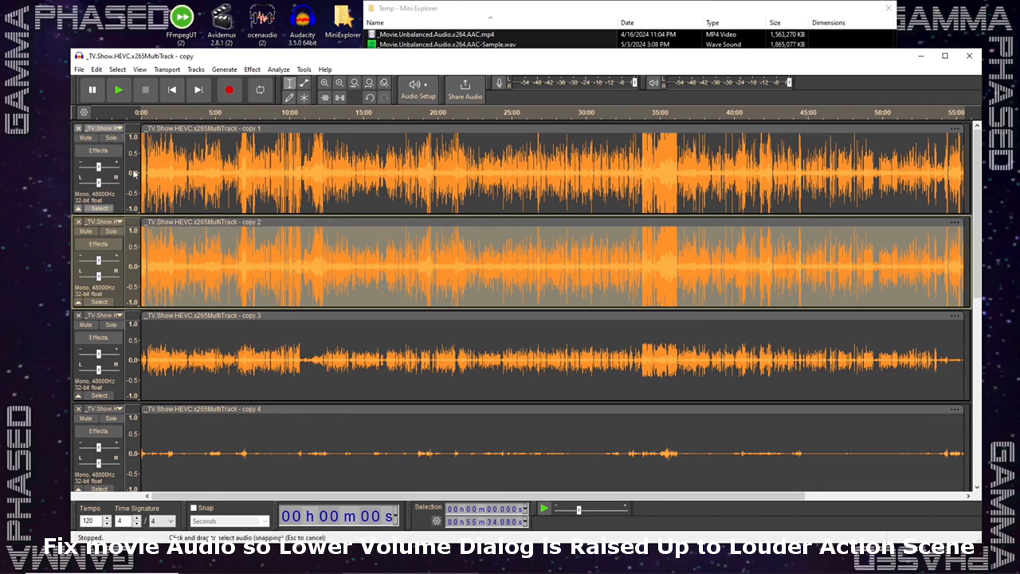
- Select tracks copy 1 and copy 2 together and apply Amplify with an amplification of -3.1 dB
click(100, 208)
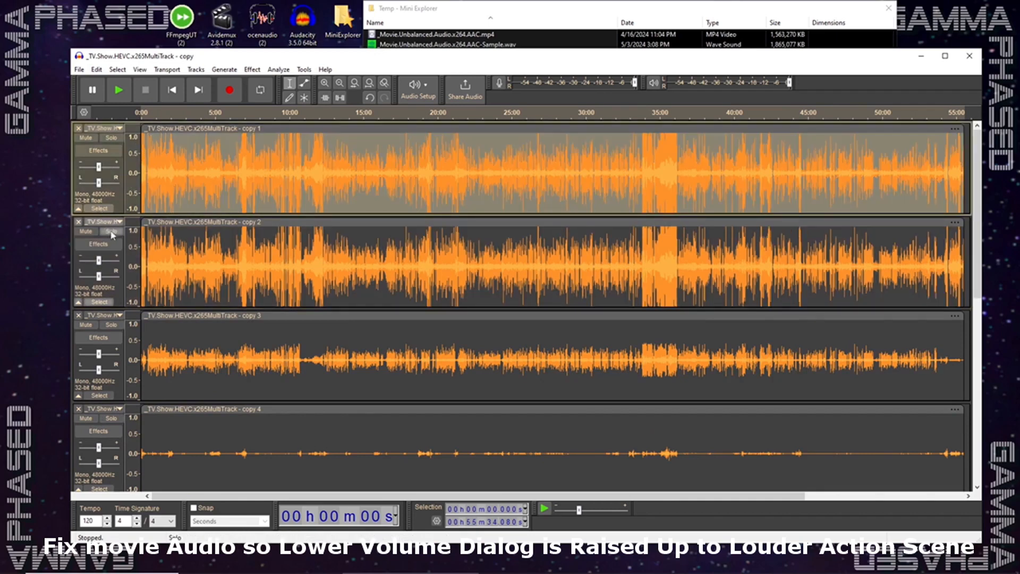
ctrl+click(99, 302)
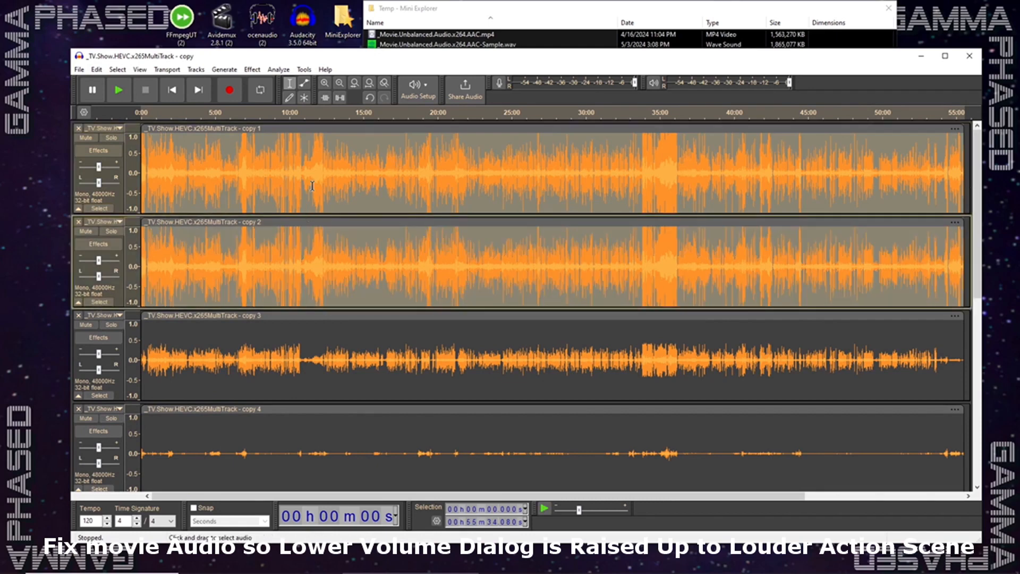
click(250, 71)
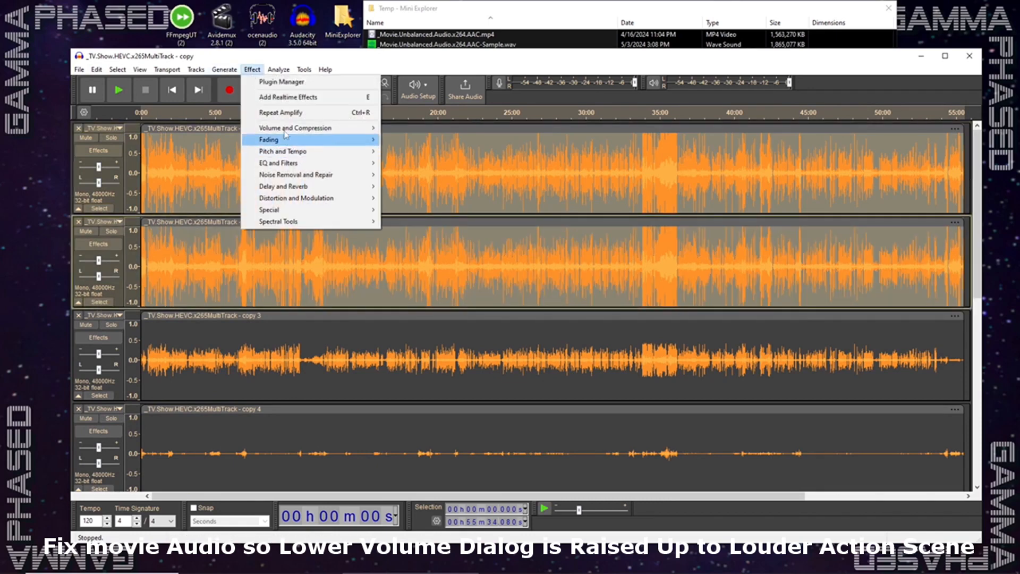
mouse_move(310, 131)
click(414, 132)
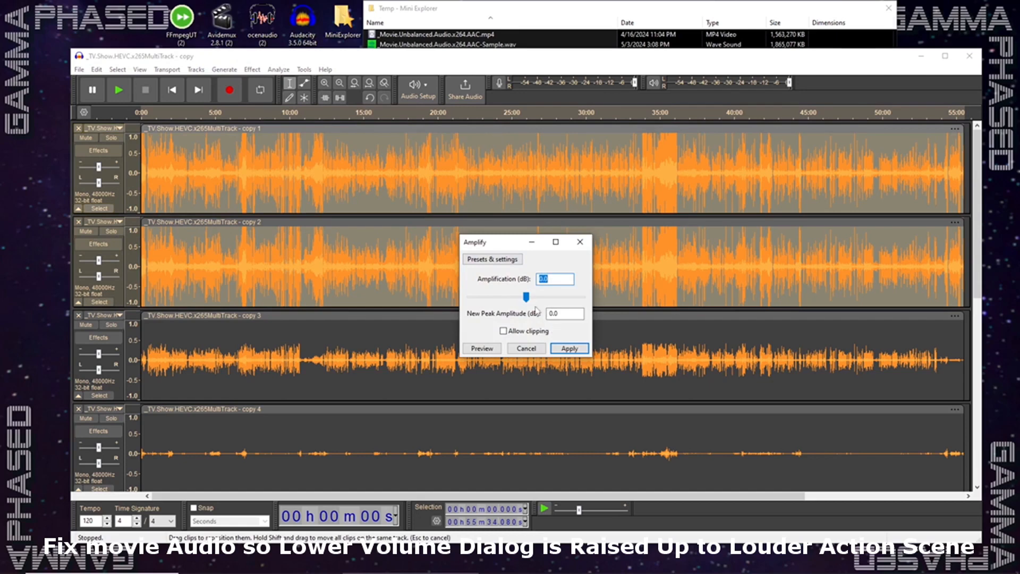
drag(520, 296, 522, 297)
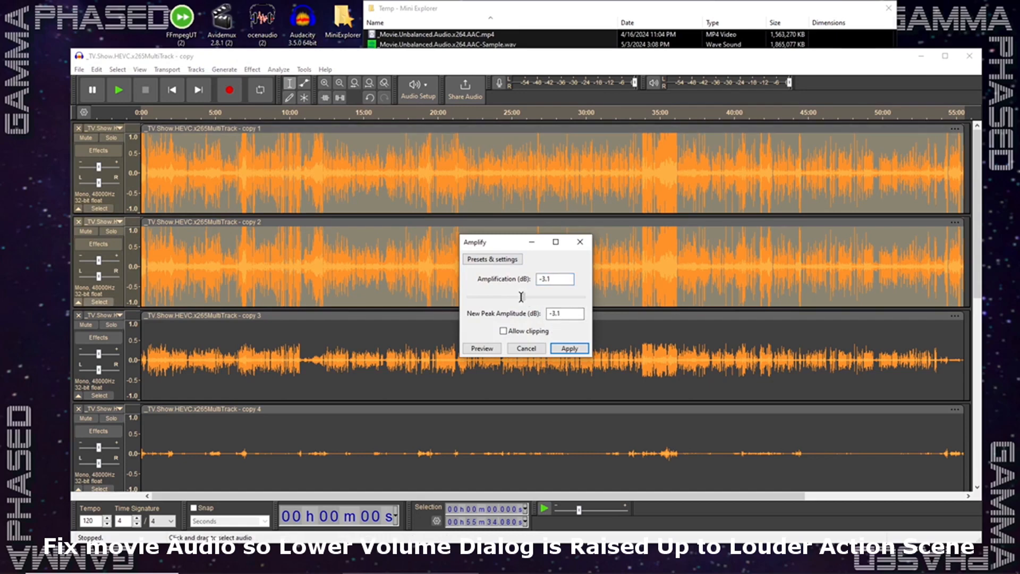
click(567, 349)
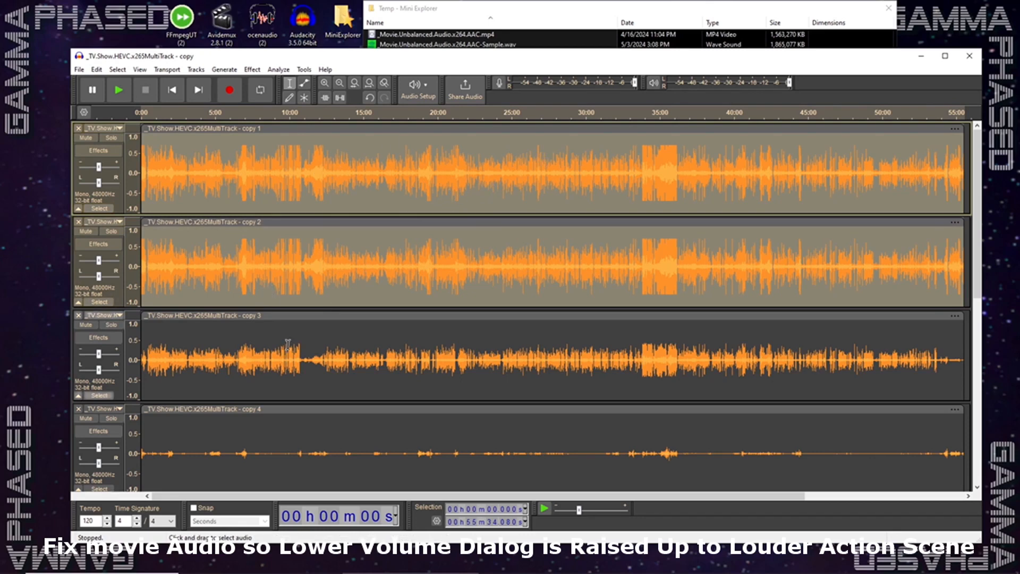
- Remove the imported copy-left and copy-right tracks from the end of the project
scroll(402, 250, down, 3)
scroll(402, 250, down, 10)
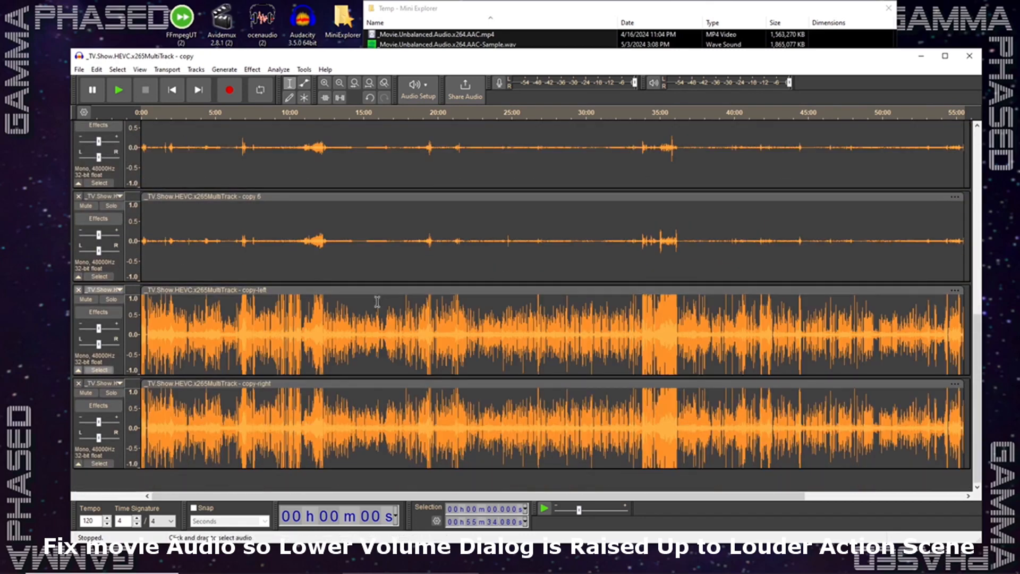
click(78, 290)
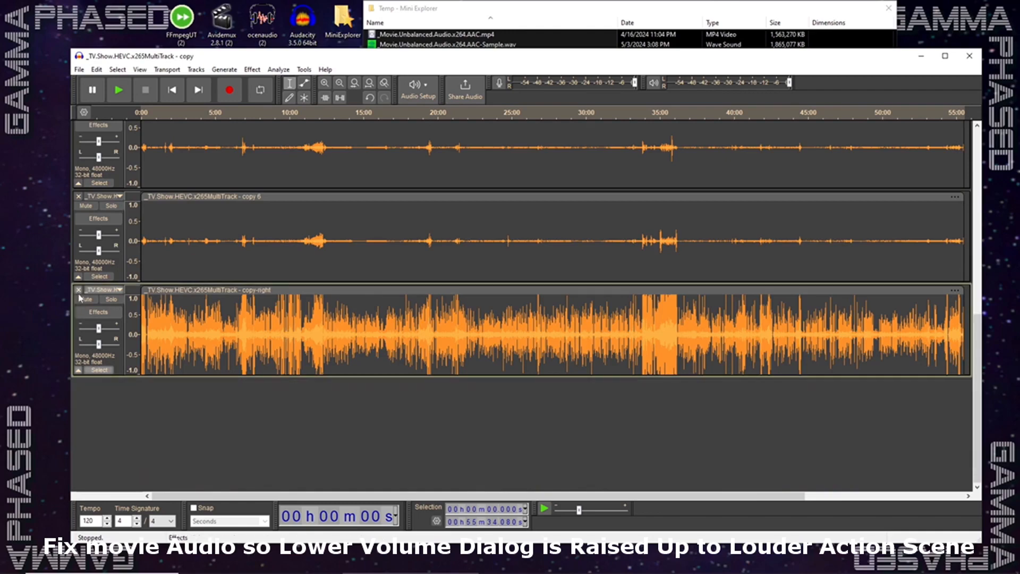
click(79, 292)
- Set up an audio export of the whole project to the computer as AC3 Files (FFmpeg) with custom channel mapping
scroll(261, 319, up, 5)
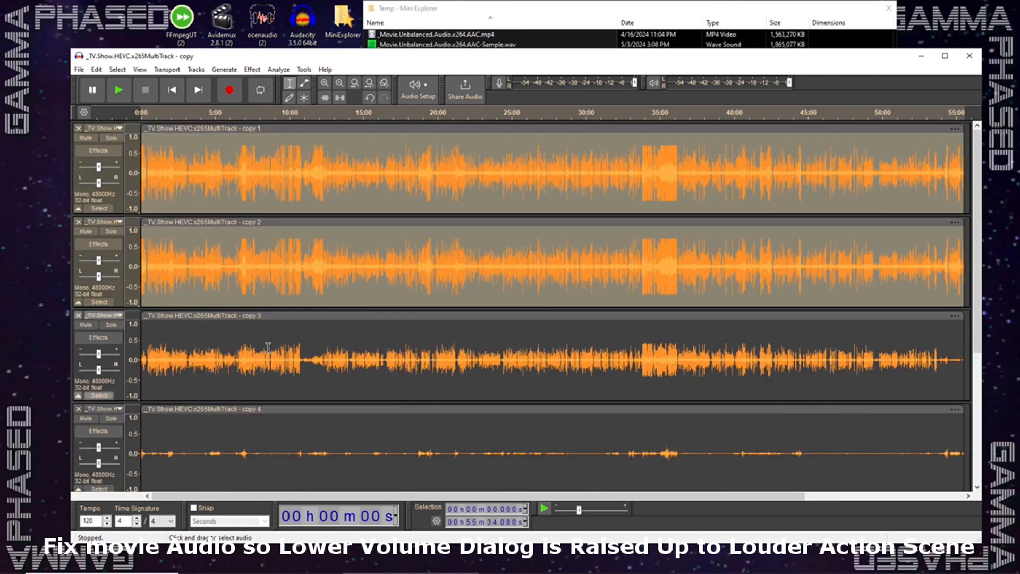
scroll(340, 338, down, 5)
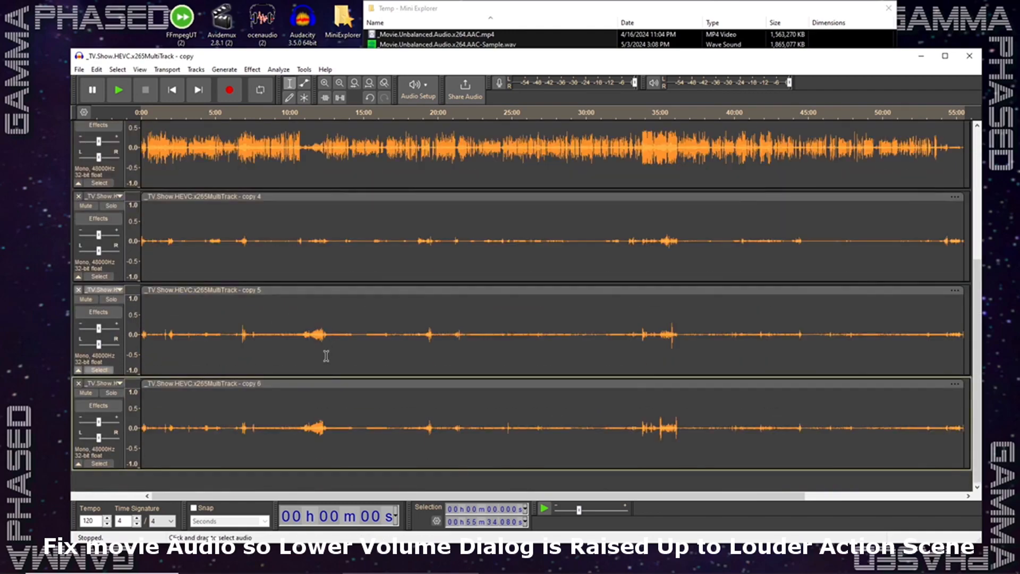
scroll(327, 356, up, 5)
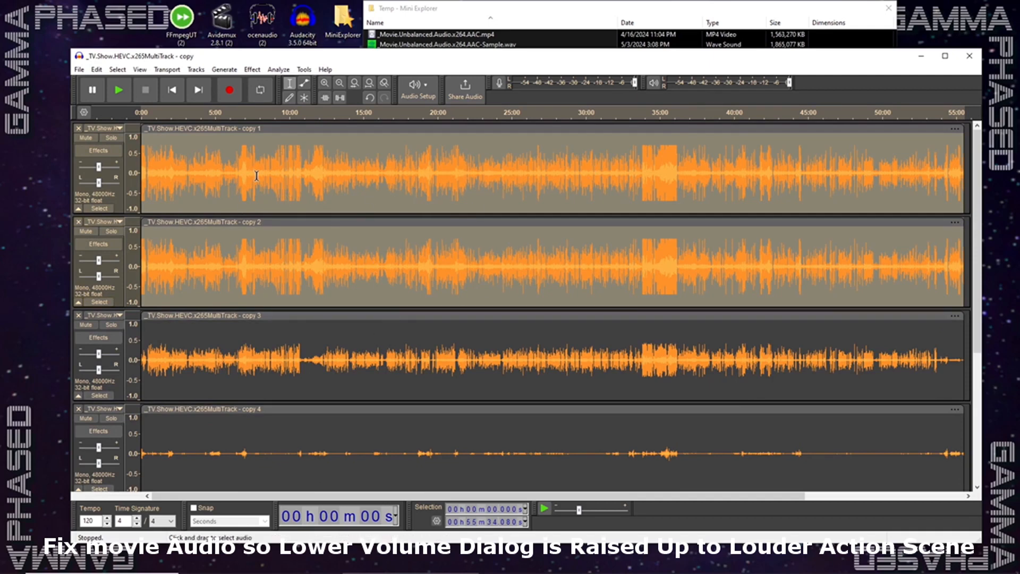
click(79, 70)
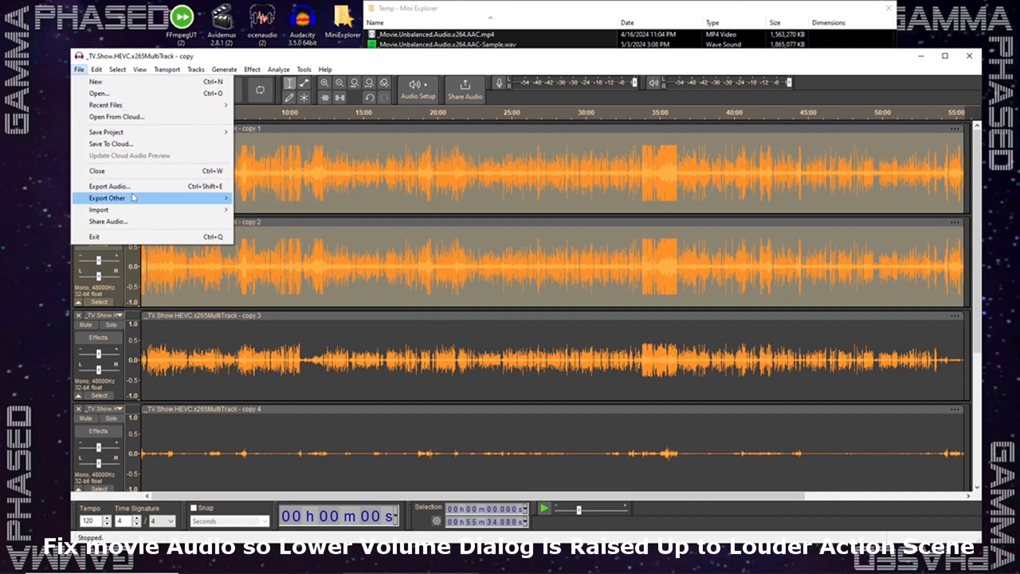
mouse_move(134, 198)
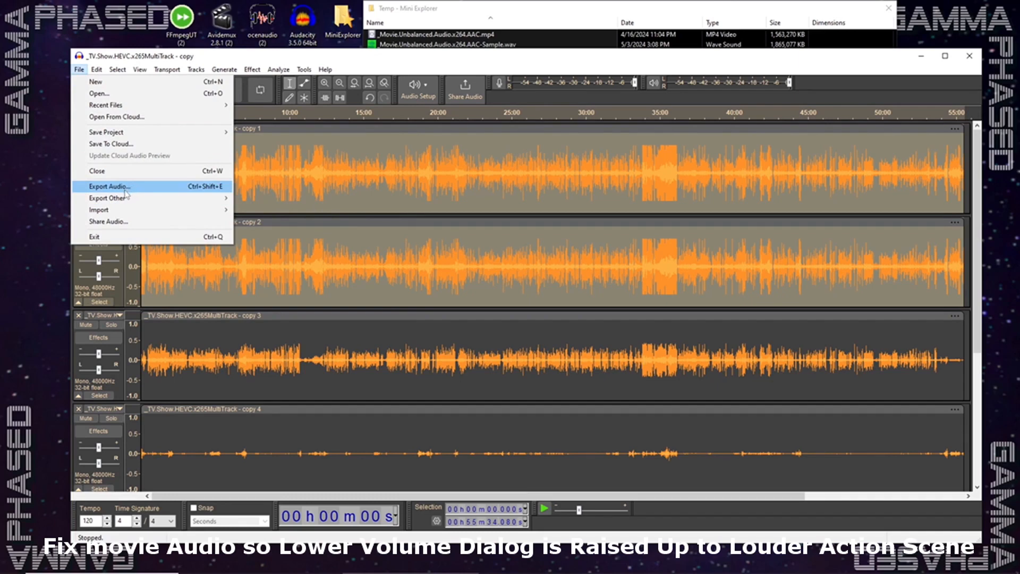
click(106, 186)
click(582, 410)
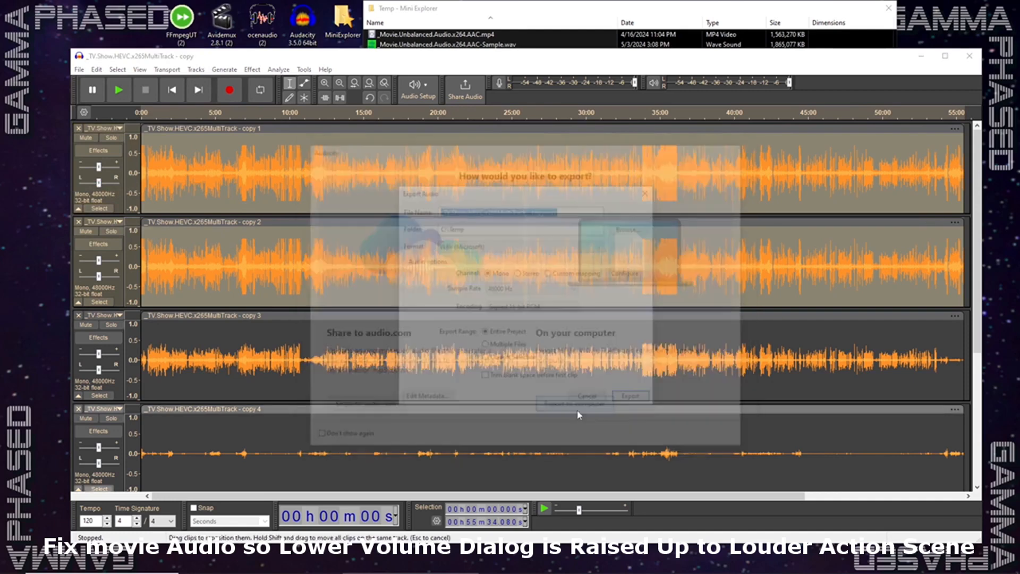
click(481, 245)
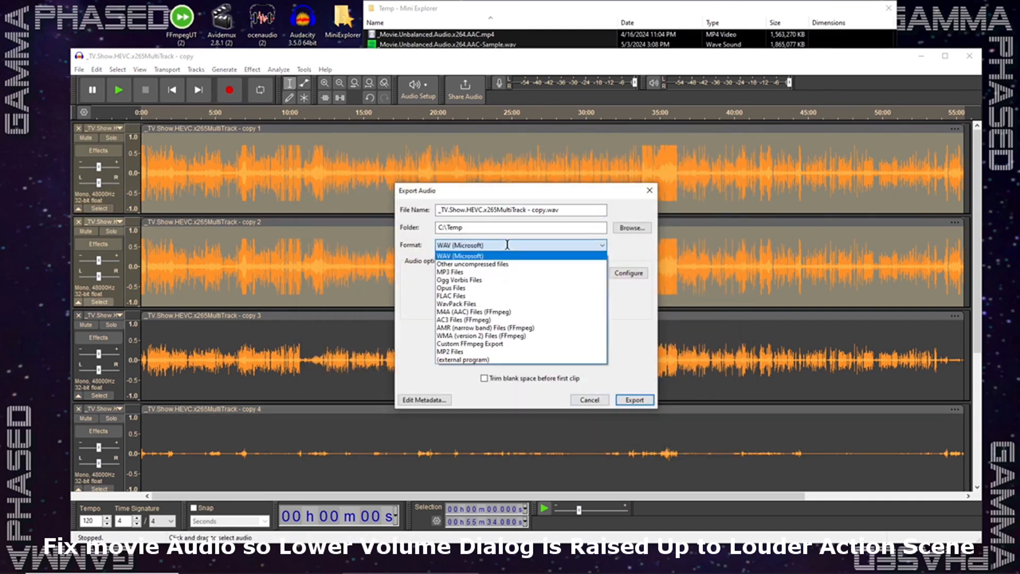
click(467, 319)
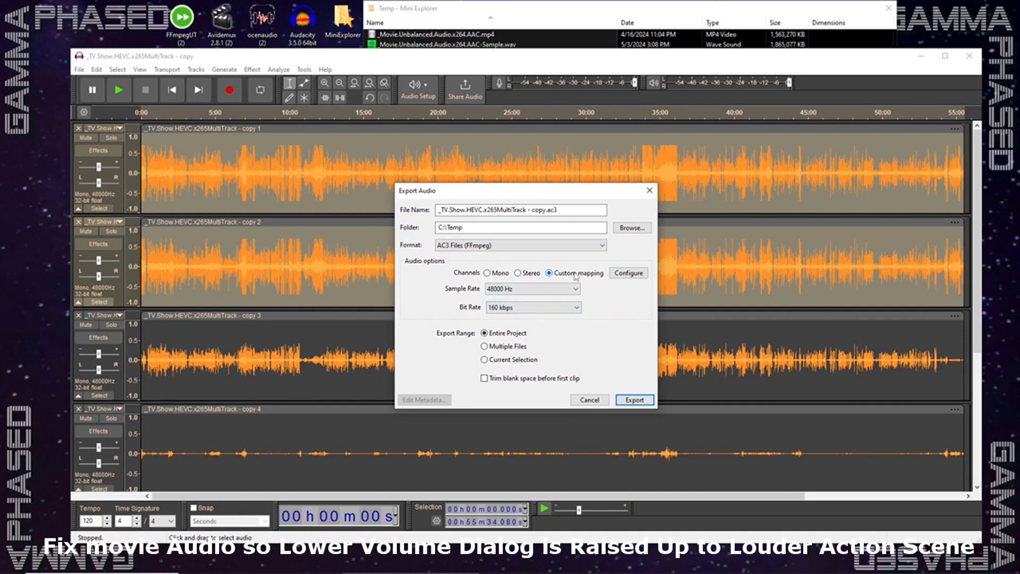
- Review the six-channel mapping, set the bit rate to 192 kbps and export over the existing _TV.Show.HEVC.x265MultiTrack - copy.ac3
click(629, 272)
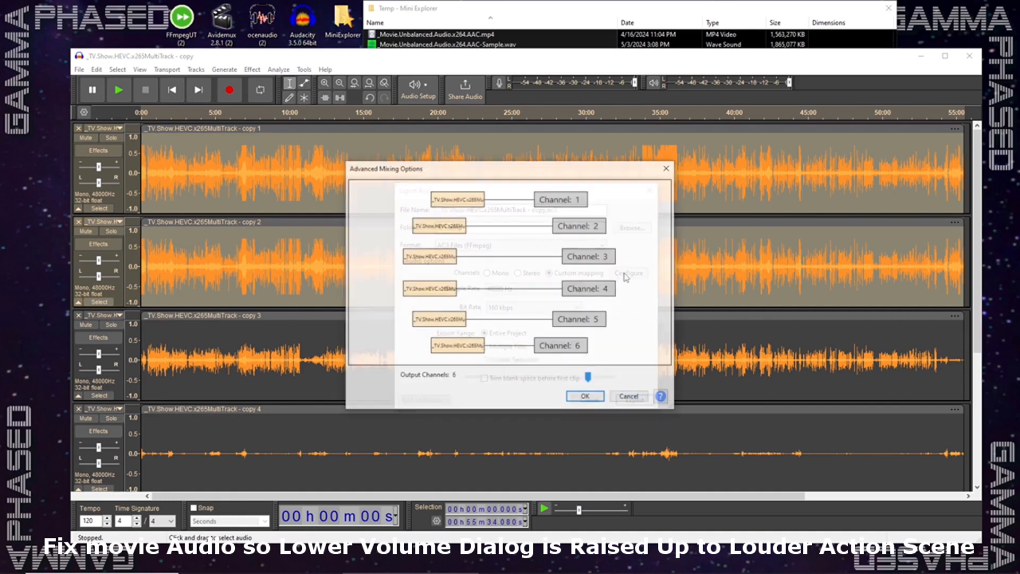
click(631, 398)
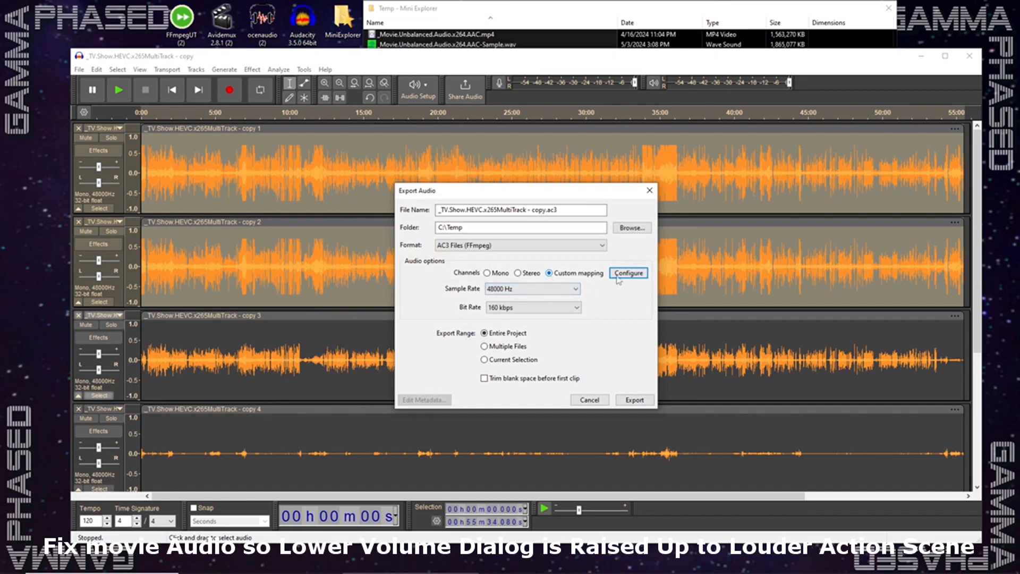
click(576, 307)
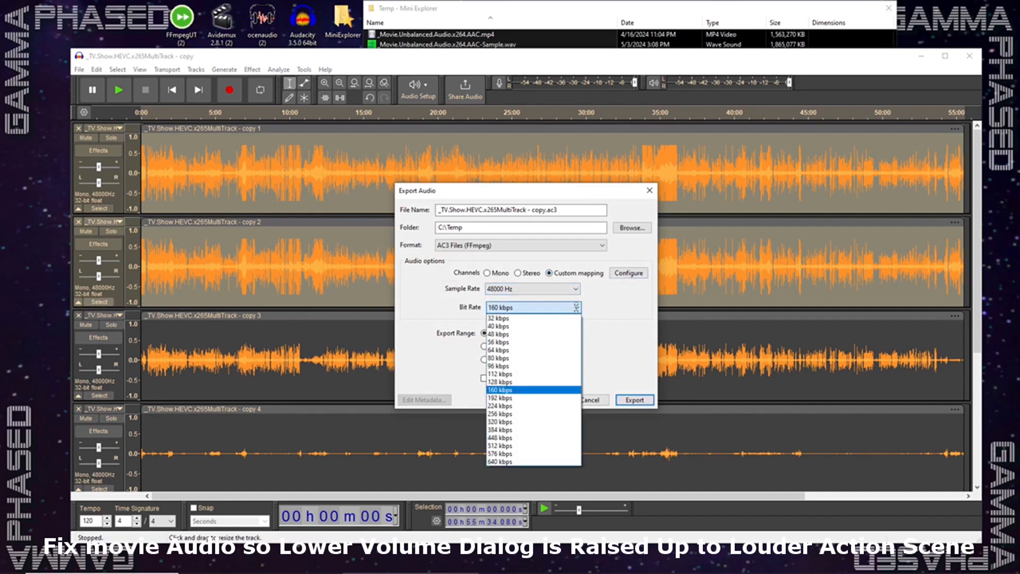
click(510, 402)
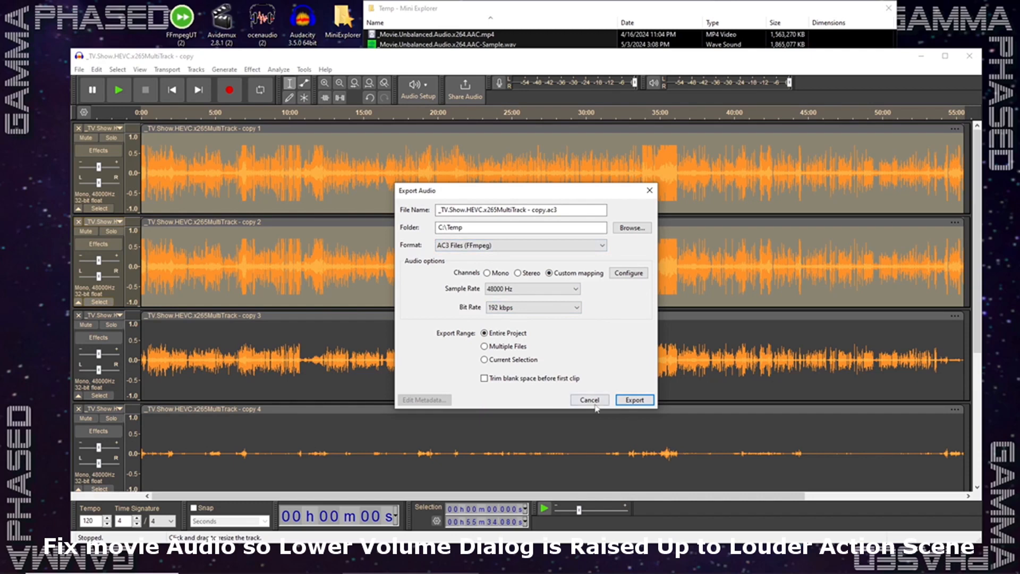
click(635, 399)
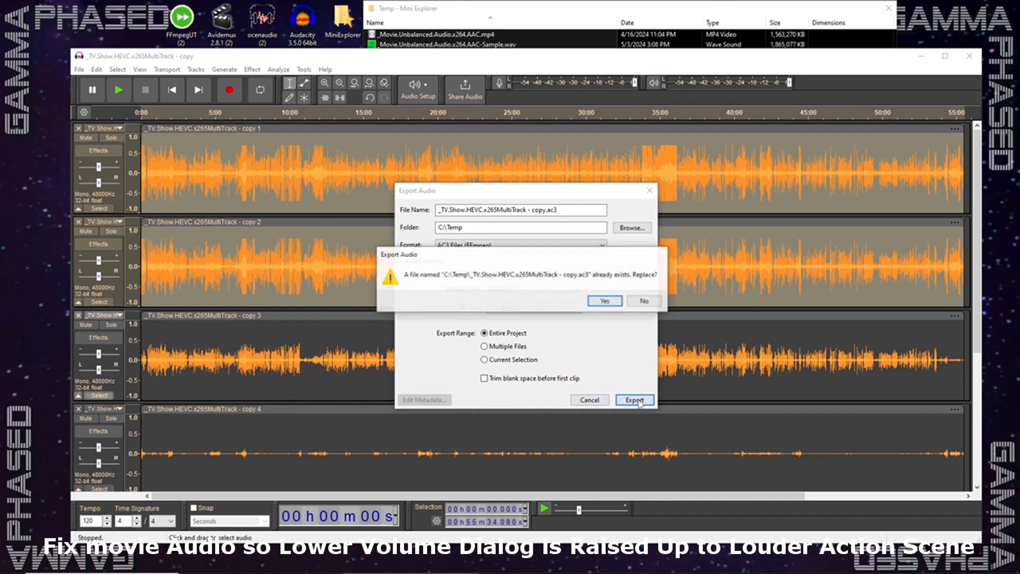
click(606, 302)
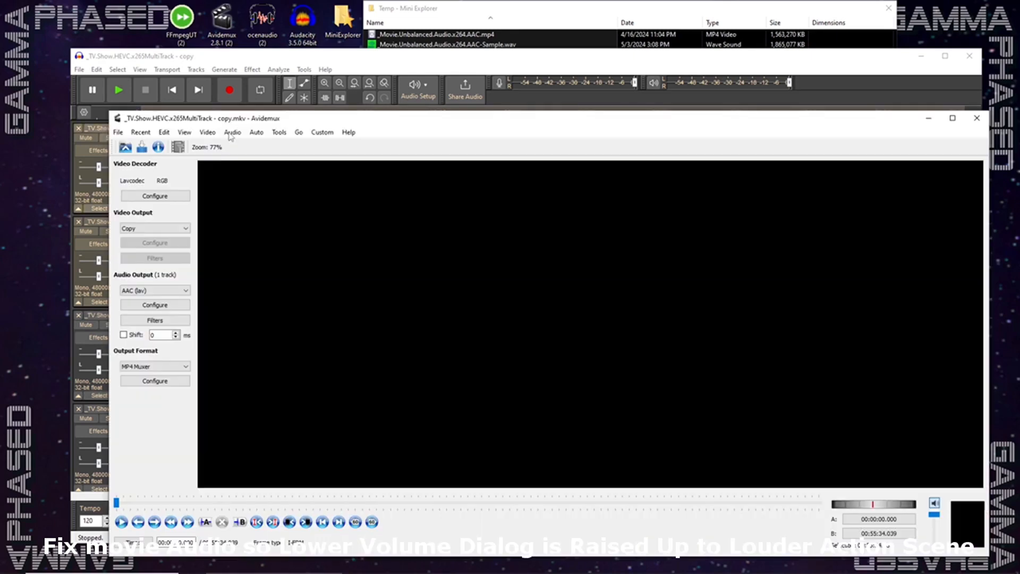
- Try to assign _TV.Show.HEVC.x265MultiTrack - copy.ac3 as the source of audio track 1 in Avidemux, and return to Audacity
click(232, 132)
click(247, 145)
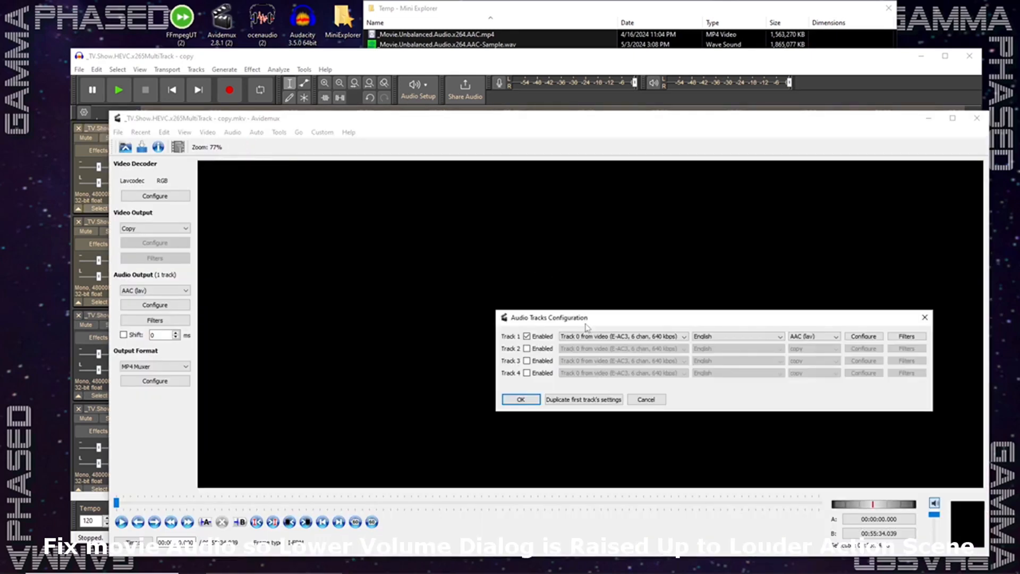
click(420, 269)
click(415, 280)
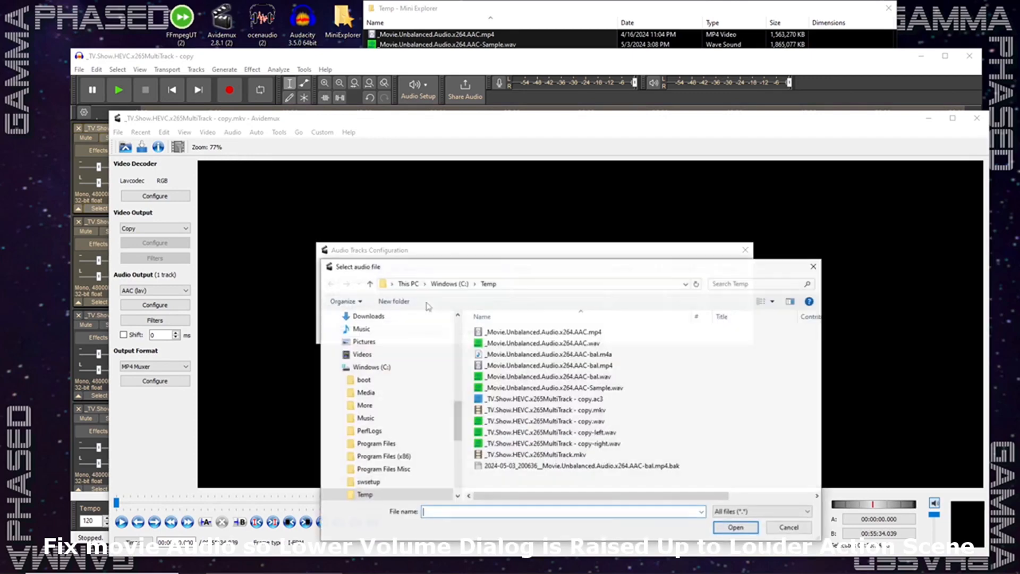
click(596, 399)
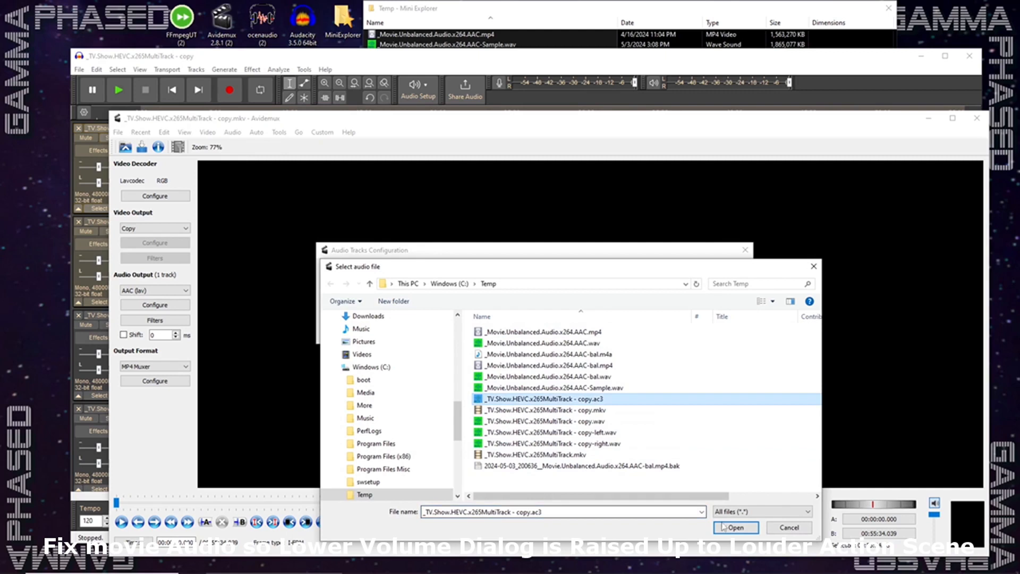
click(735, 527)
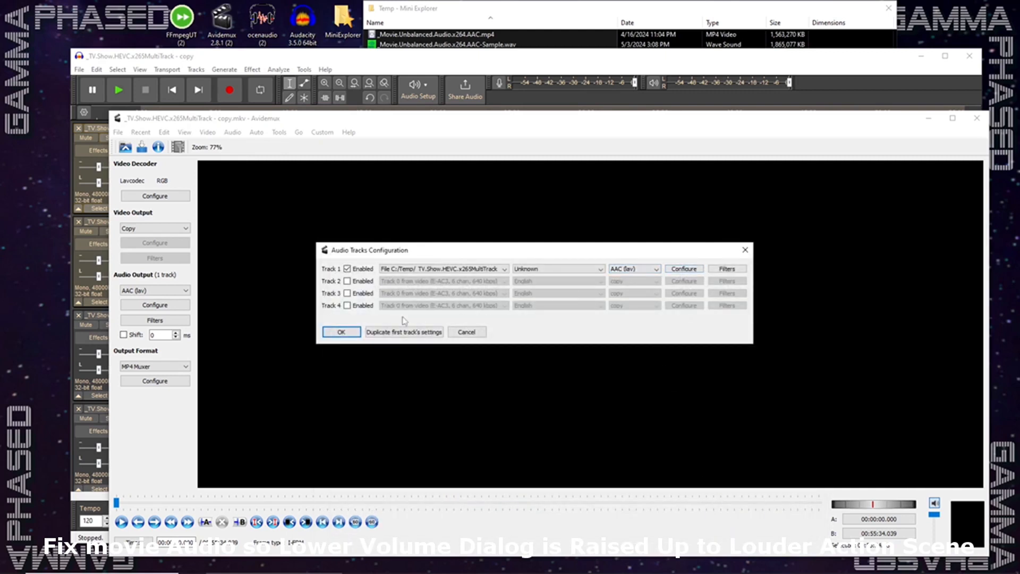
click(467, 333)
click(929, 118)
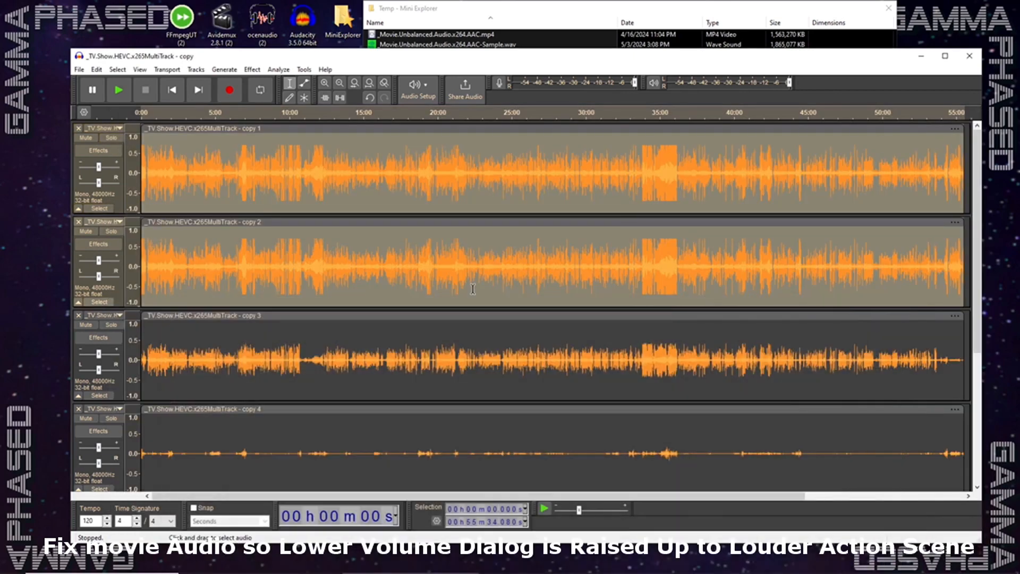
- Set up another audio export to the computer as M4A (AAC) Files (FFmpeg) with custom channel mapping
click(78, 69)
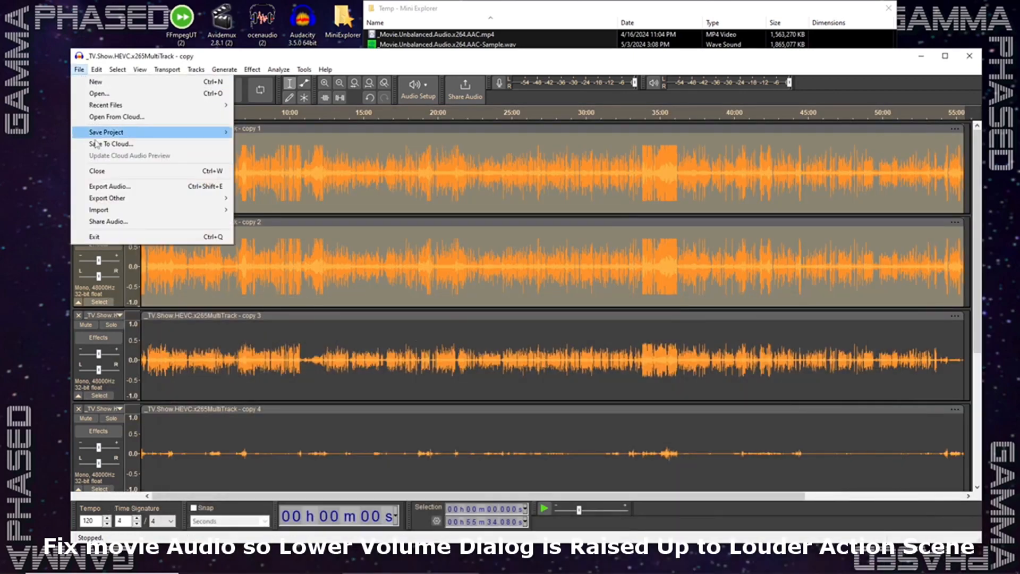
click(110, 186)
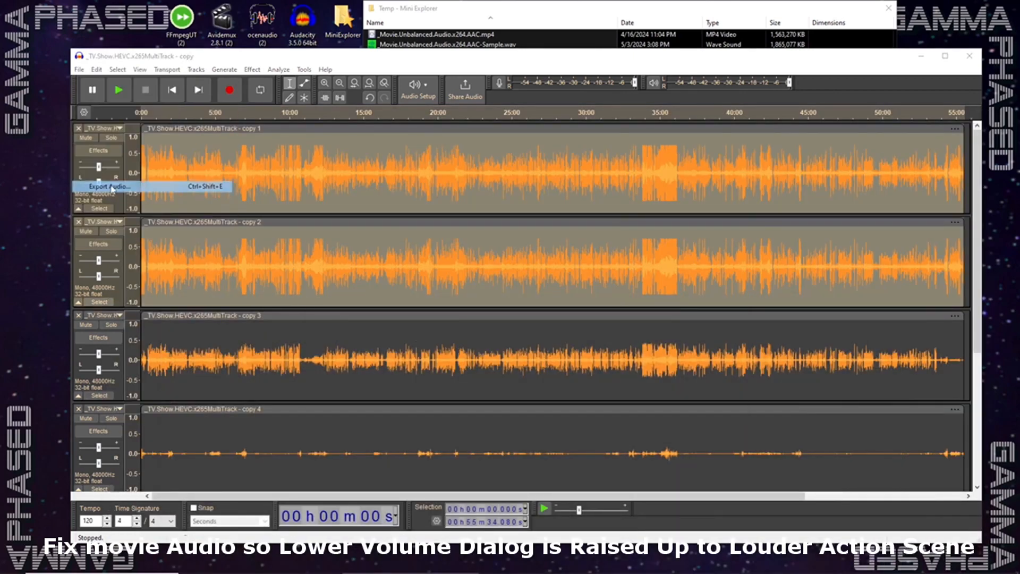
click(609, 410)
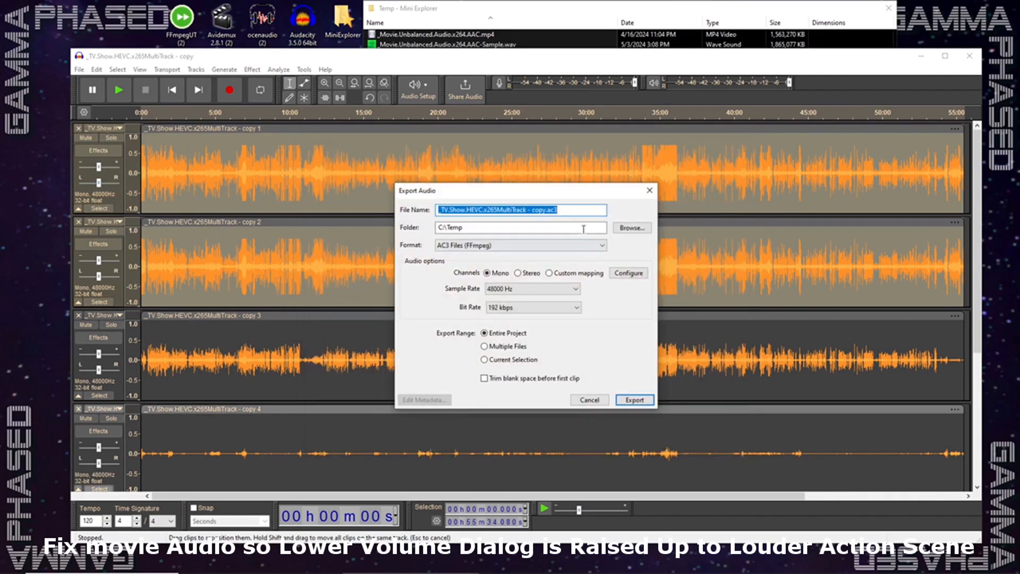
click(540, 246)
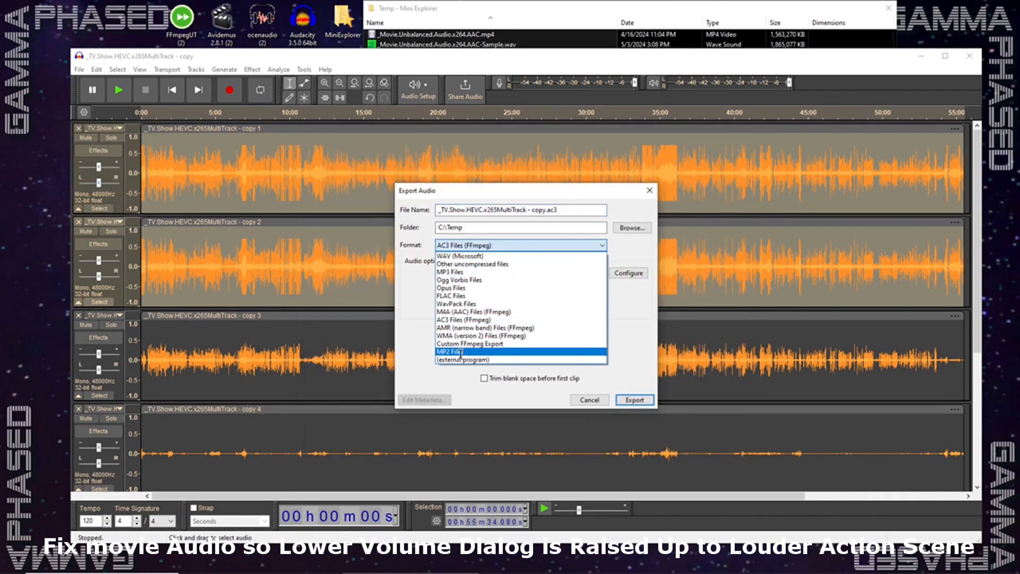
click(461, 312)
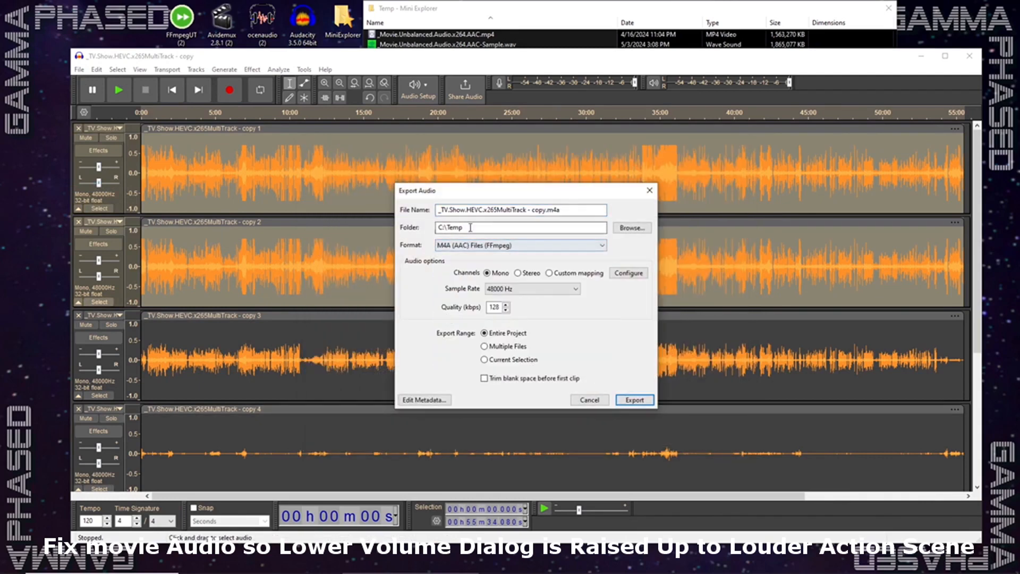
click(547, 209)
click(550, 274)
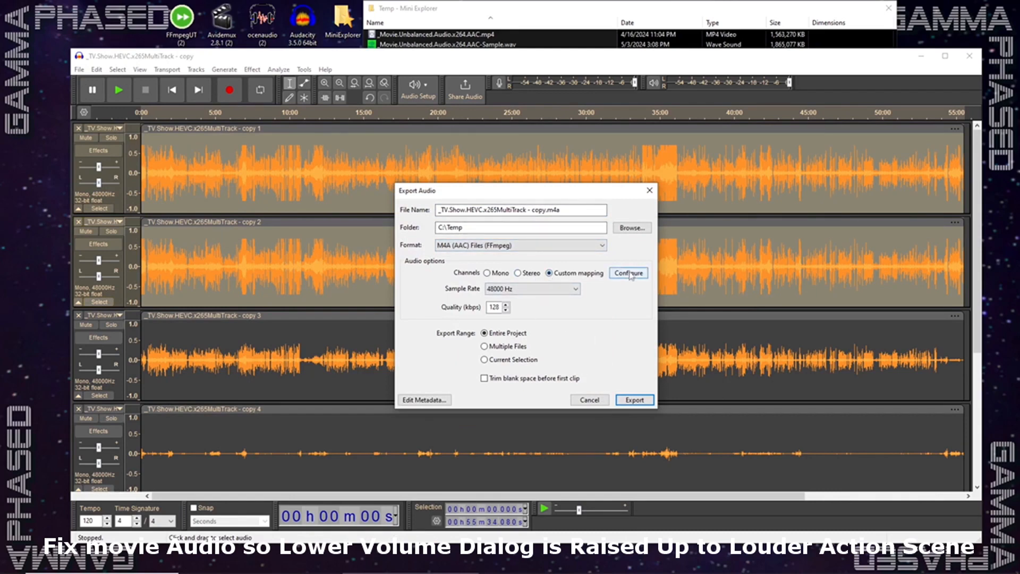
- Raise the export quality and export the audio as _TV.Show.HEVC.x265MultiTrack - copy.m4a in C:\Temp
click(505, 304)
click(506, 305)
click(506, 305)
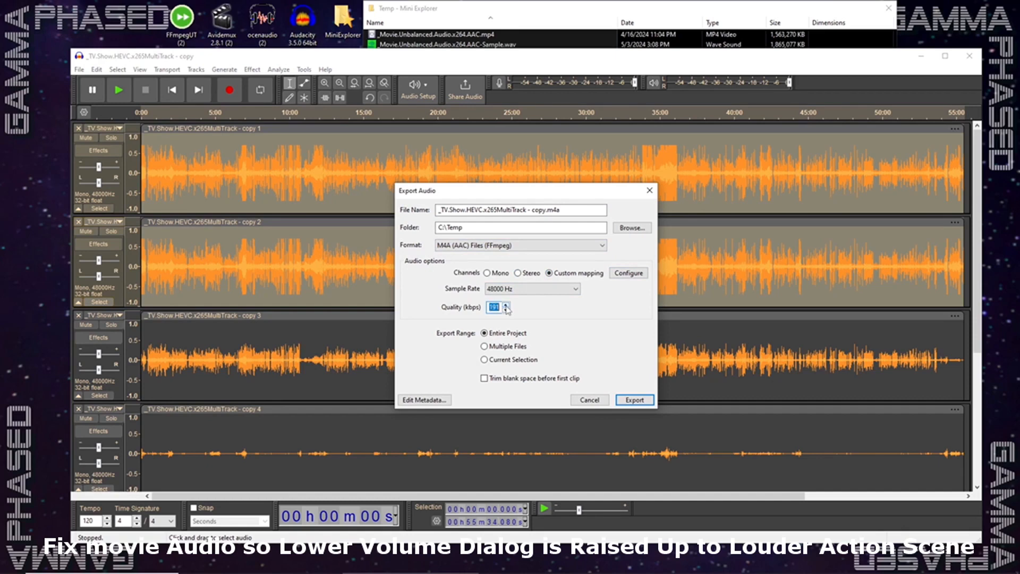
click(635, 399)
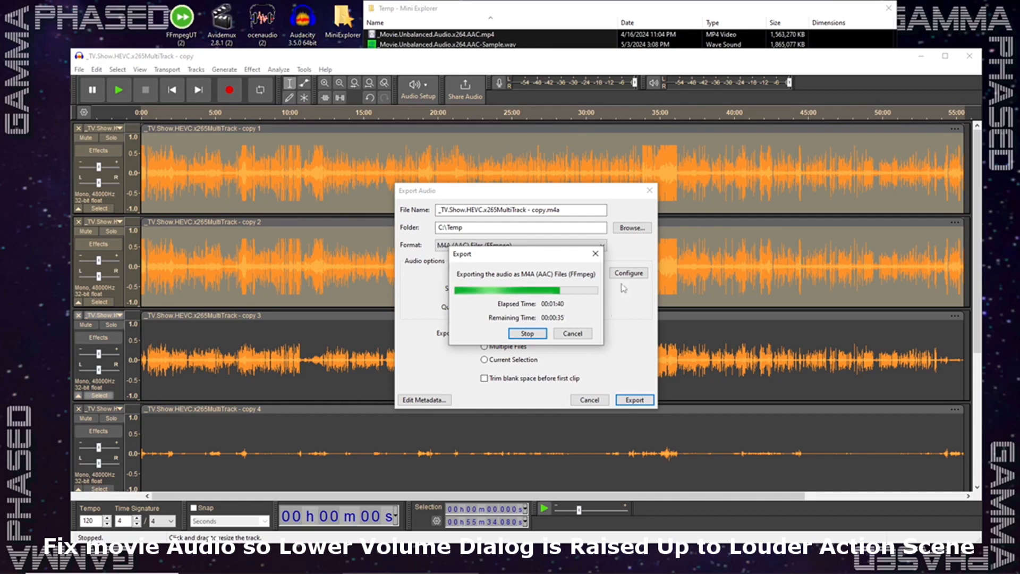
- Open _TV.Show.HEVC.x265MultiTrack - copy.mkv from the Temp folder in FFMPEG Ultimate Tool and choose the Replace Audio In Mp4 action
click(558, 9)
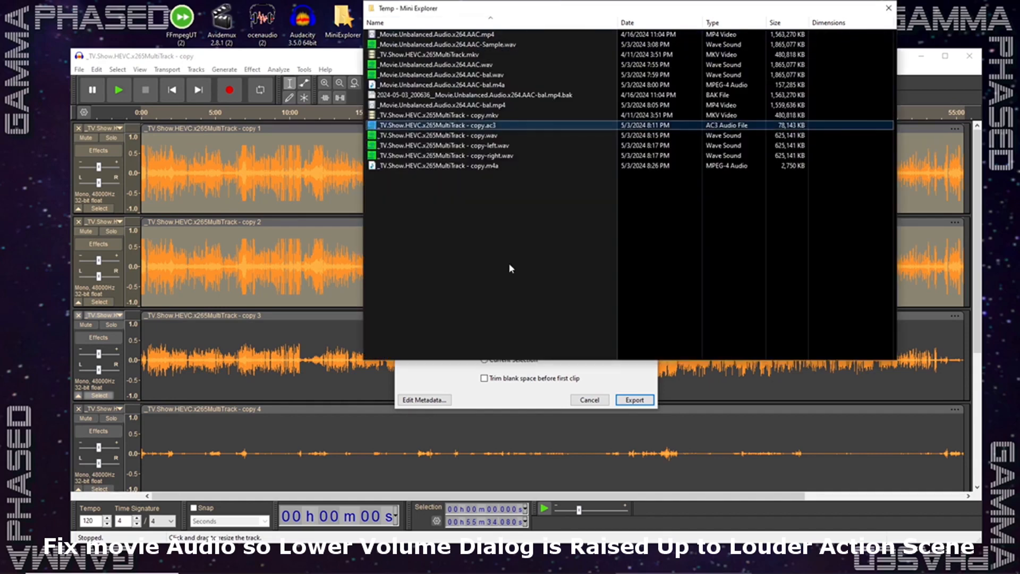
click(477, 116)
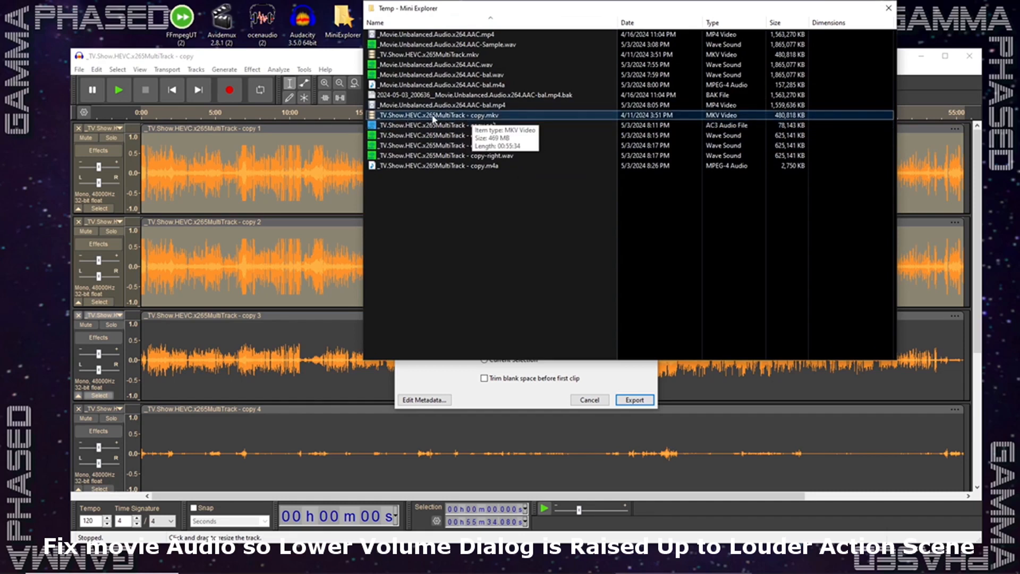
drag(431, 118, 181, 22)
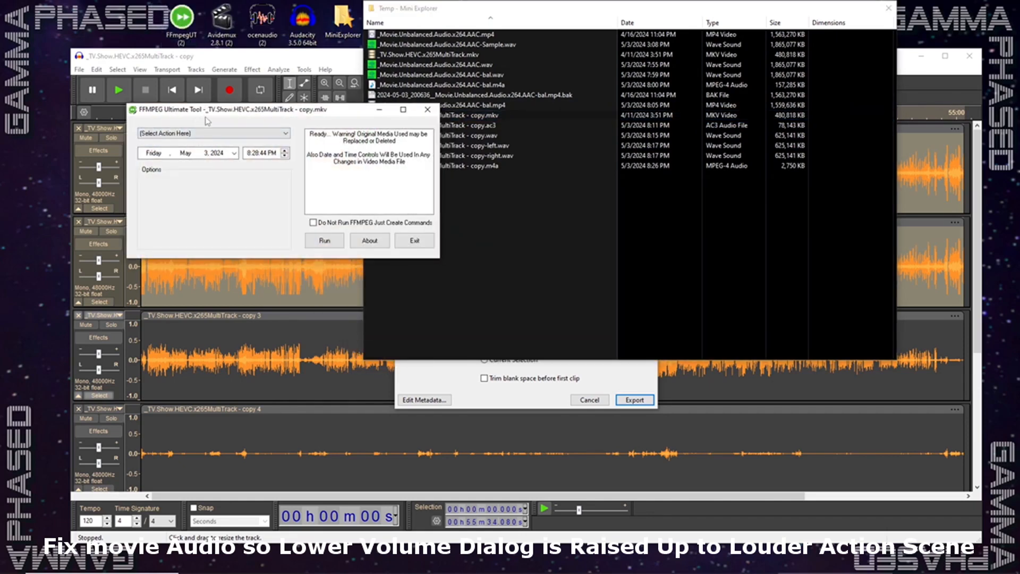
click(216, 133)
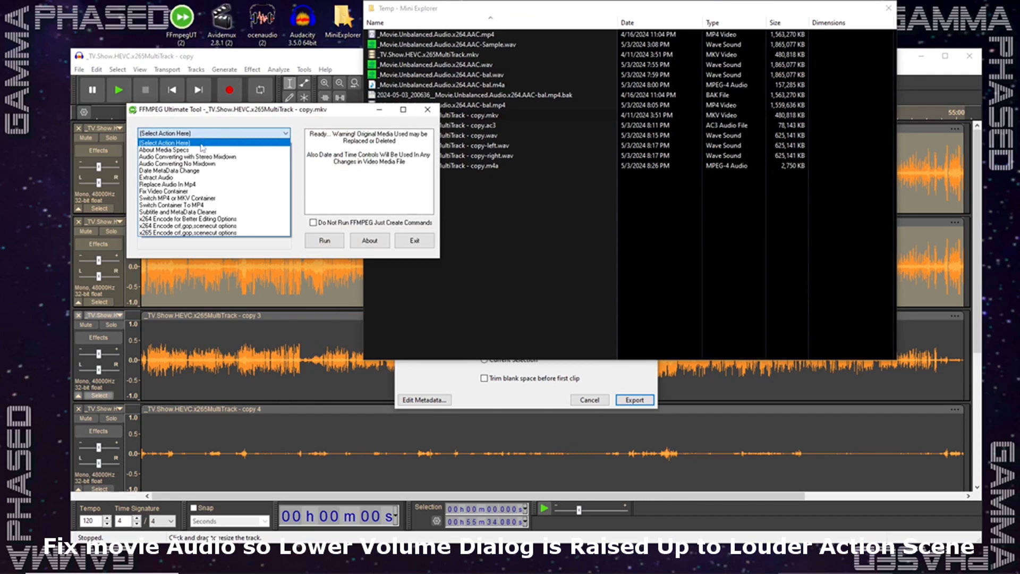
click(166, 185)
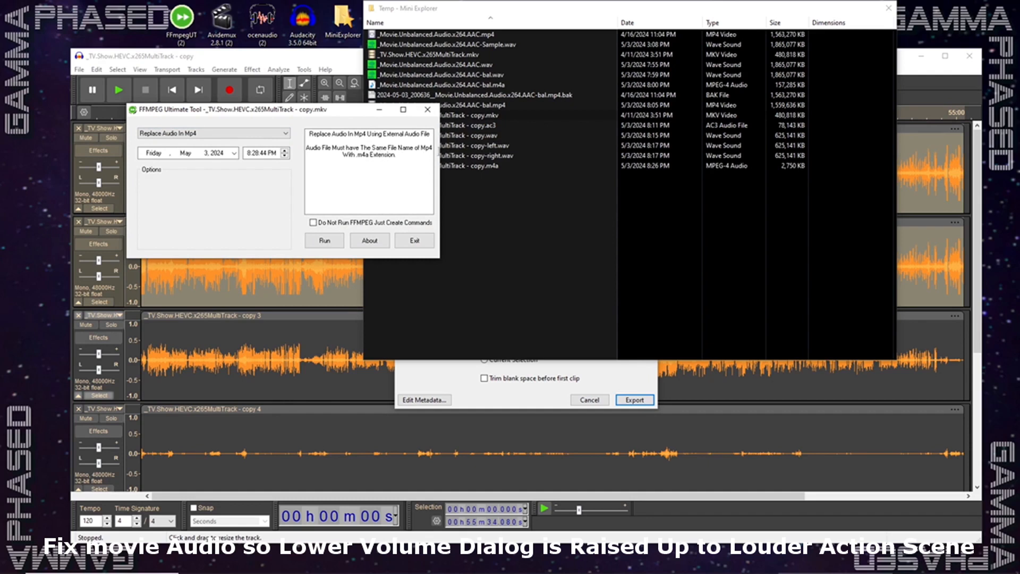
- Compare the base file names of the copy video and its m4a audio in the Temp folder, and return to FFMPEG Ultimate Tool
click(496, 118)
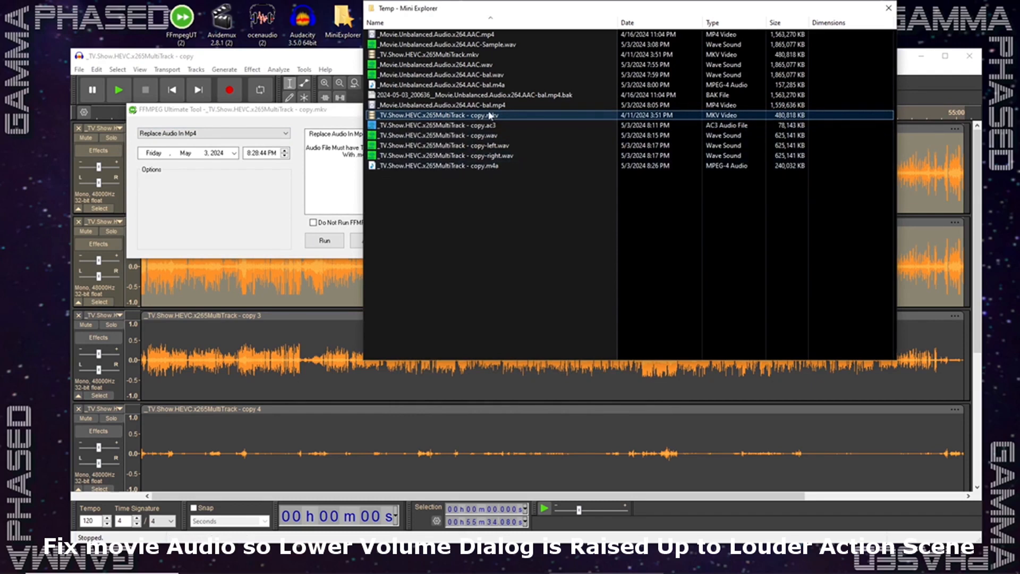
click(475, 116)
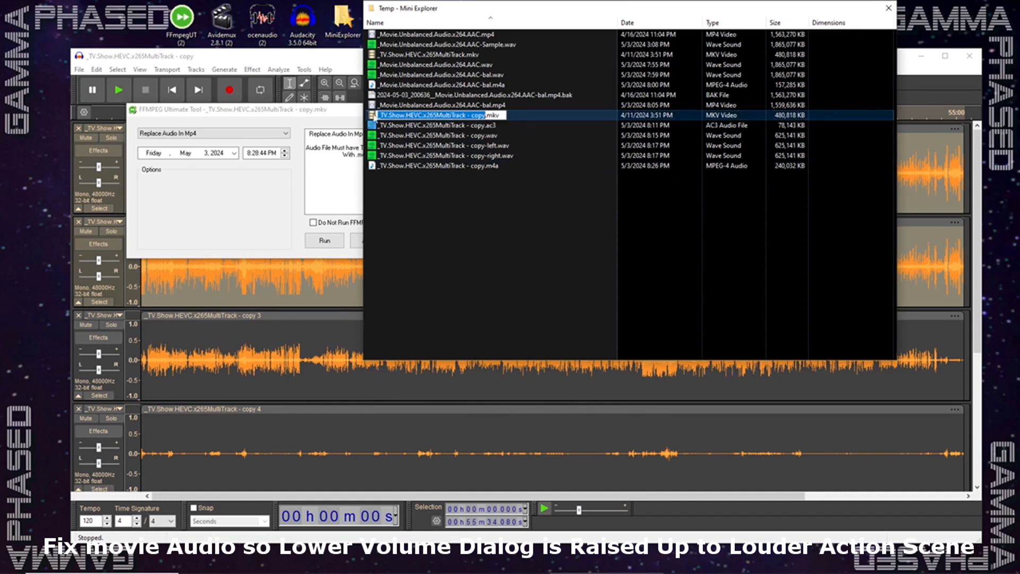
click(371, 116)
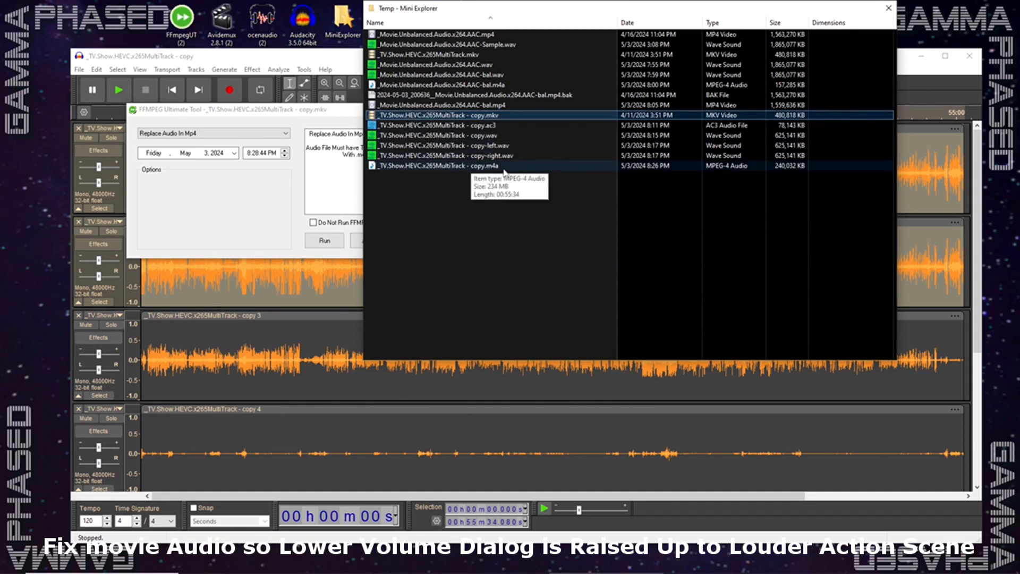
click(319, 112)
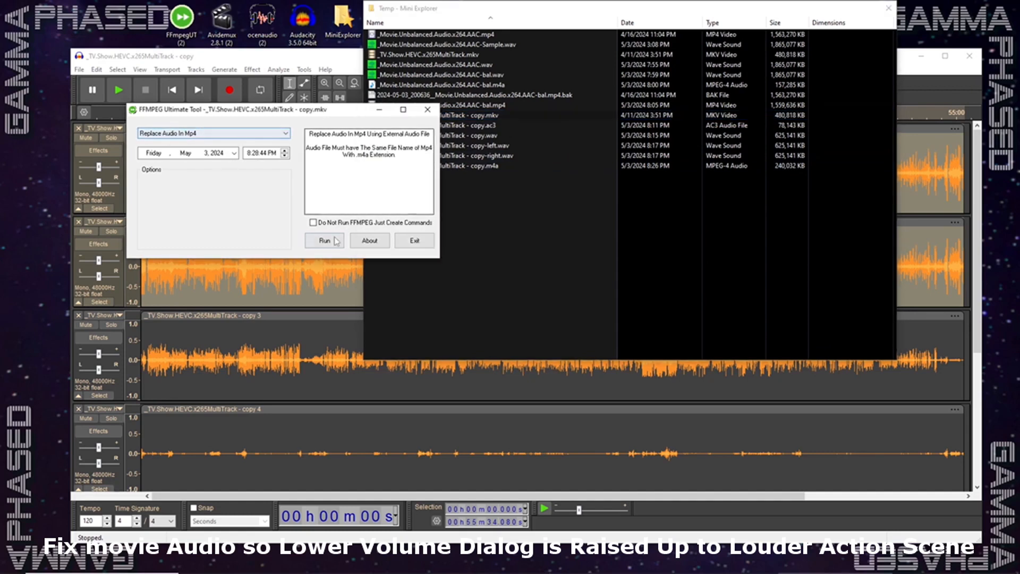
- Switch to Avidemux, close the loaded _TV.Show.HEVC.x265MultiTrack - copy.mkv video, and put the Avidemux window out of the way
mouse_move(457, 568)
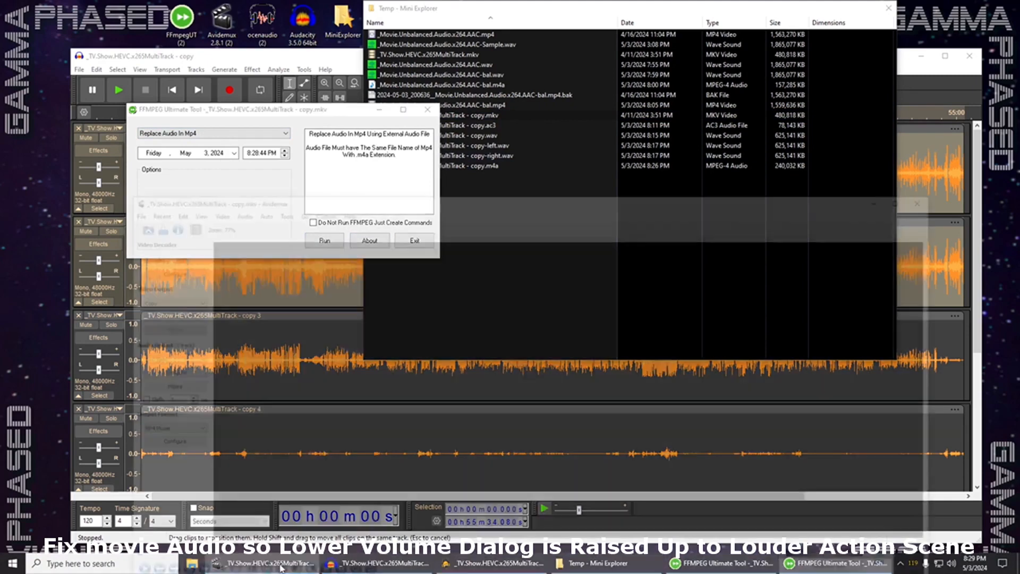
click(263, 563)
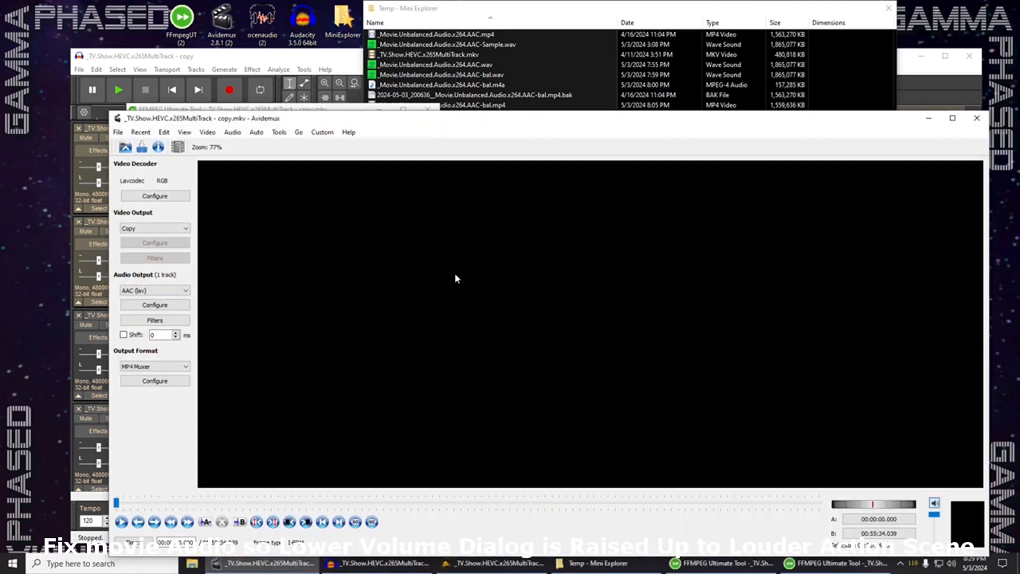
click(118, 132)
click(127, 269)
click(555, 118)
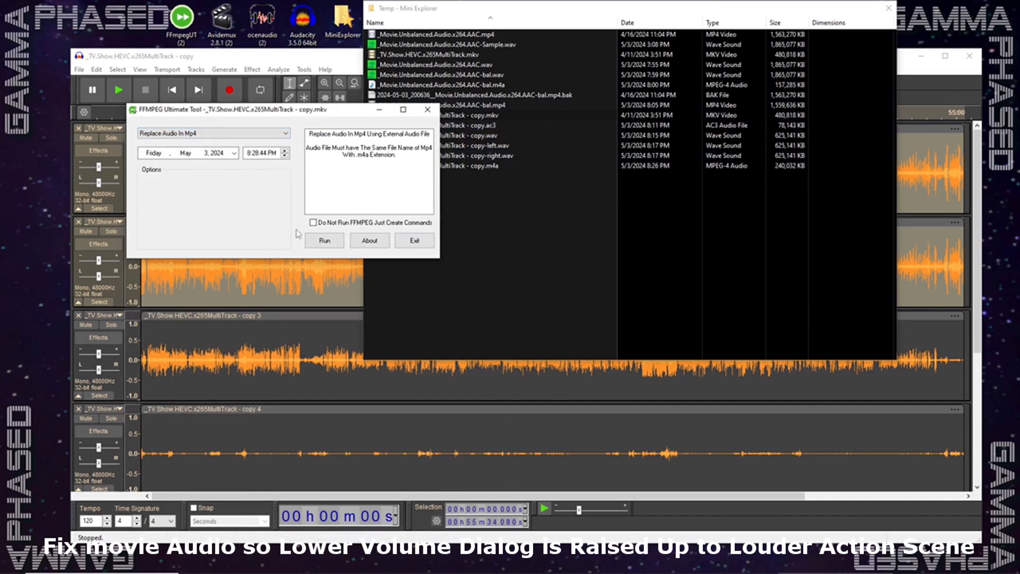
- Run the Replace Audio In Mp4 action on the copy video, minimize Audacity, and check the temporary MKV in the Temp folder
click(328, 241)
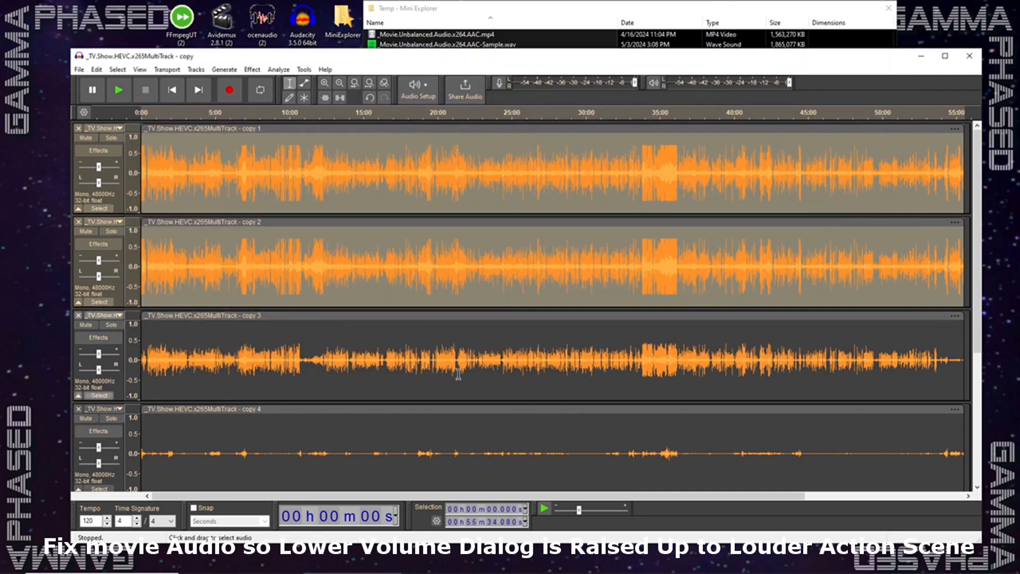
click(922, 56)
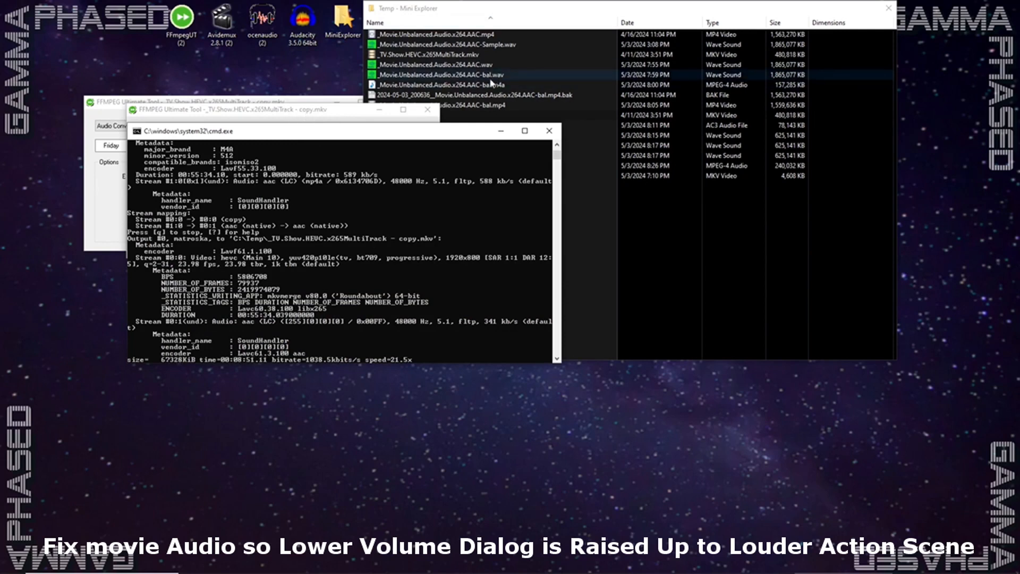
click(467, 78)
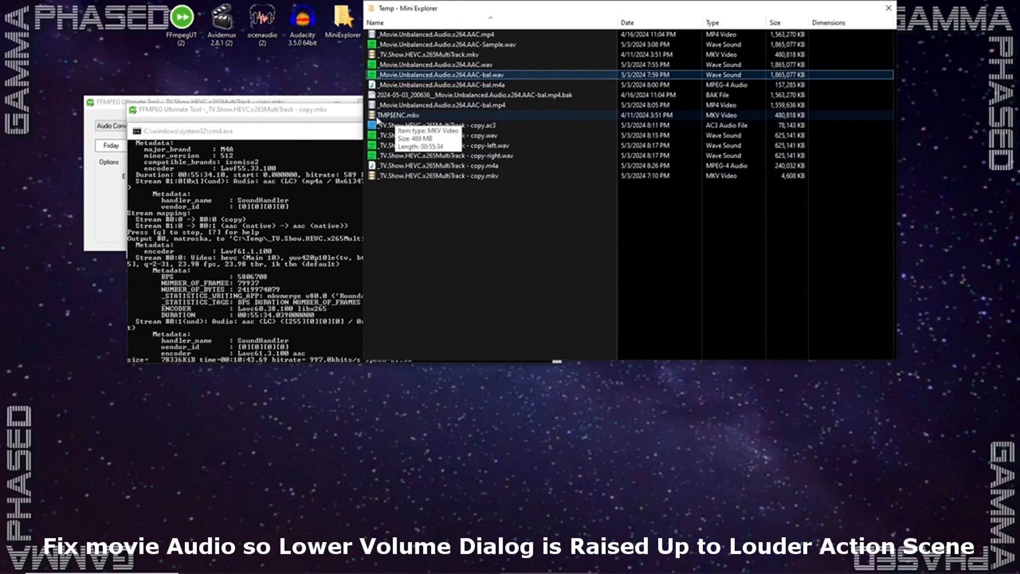
click(394, 118)
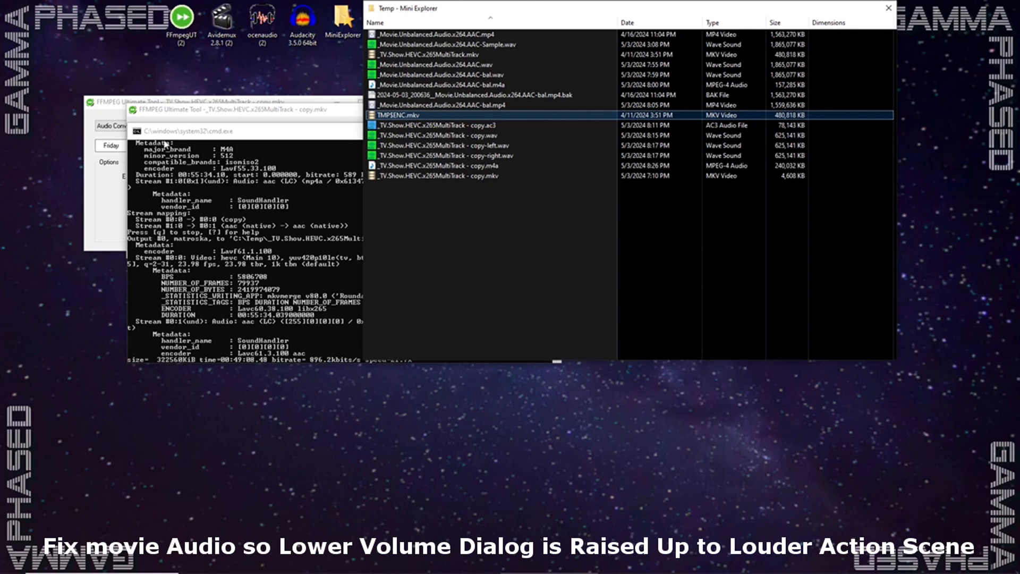
- Move the command window clear of the other windows and exit both FFMPEG Ultimate Tool instances
drag(282, 128, 237, 240)
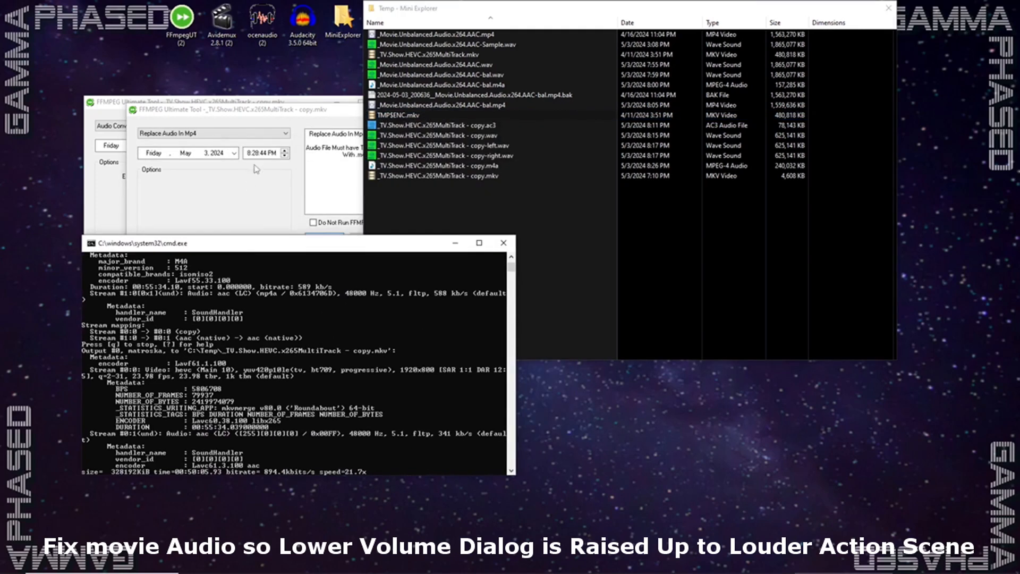
click(284, 118)
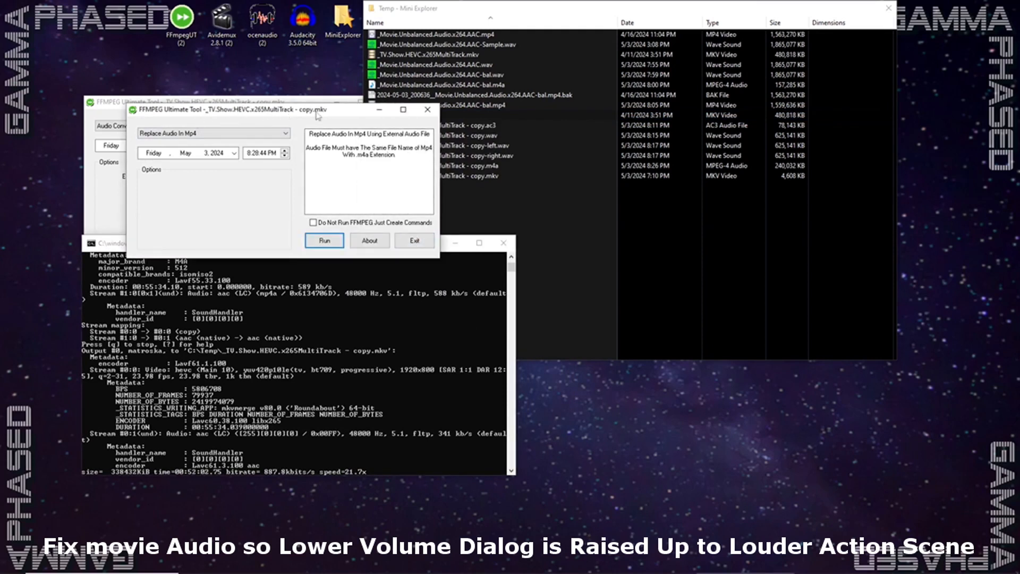
click(411, 245)
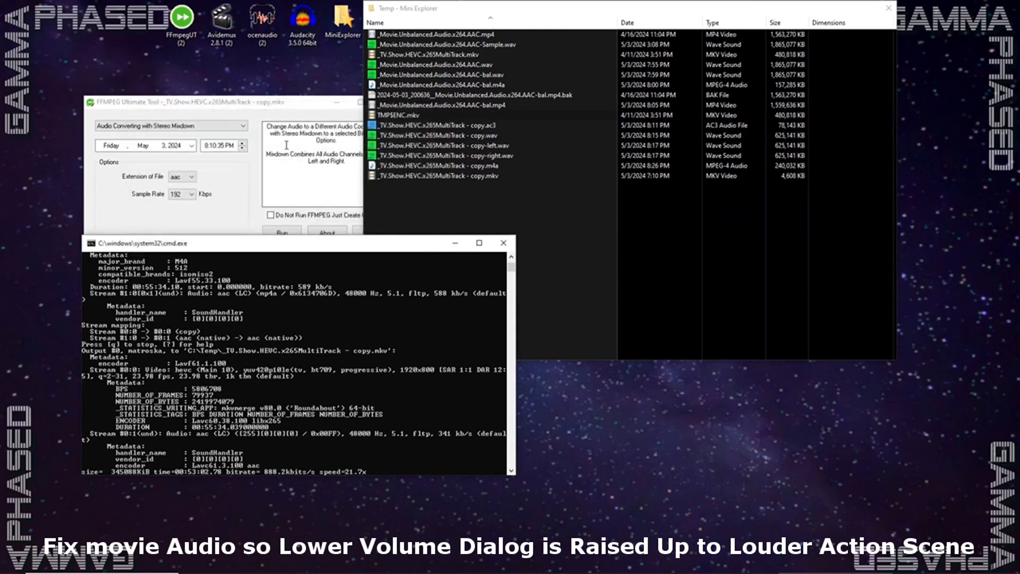
click(370, 232)
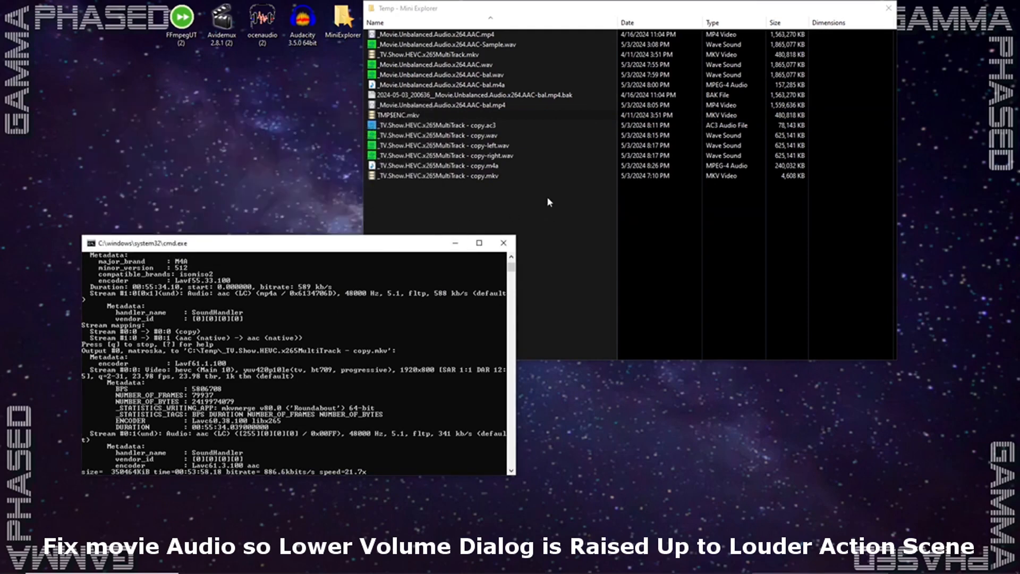
- Rename the new _TV.Show.HEVC.x265MultiTrack - copy.mkv in the Temp folder as _TV.Show.HEVC.x265MultiTrack - copy-final.mkv
click(479, 175)
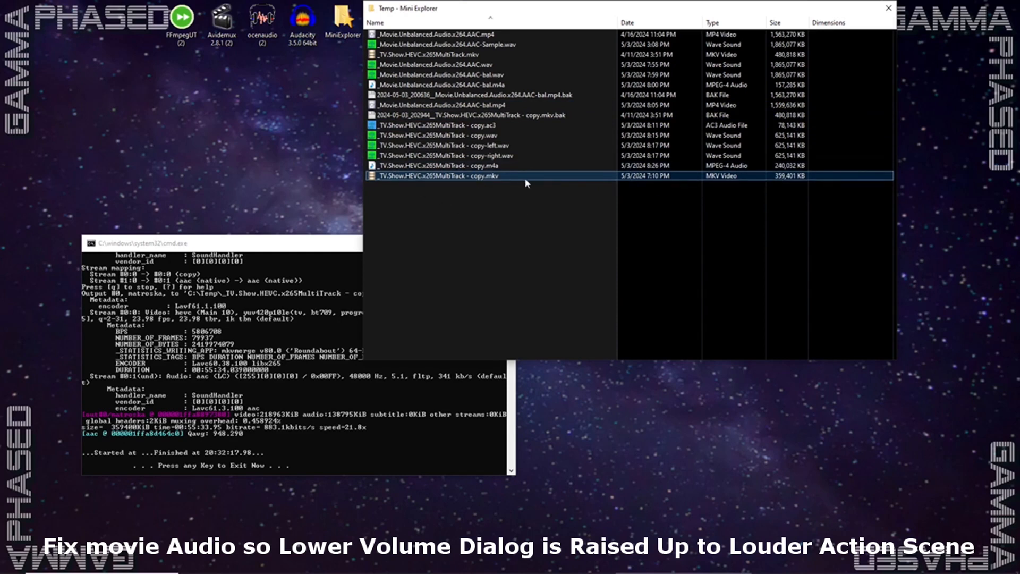
click(482, 177)
click(482, 175)
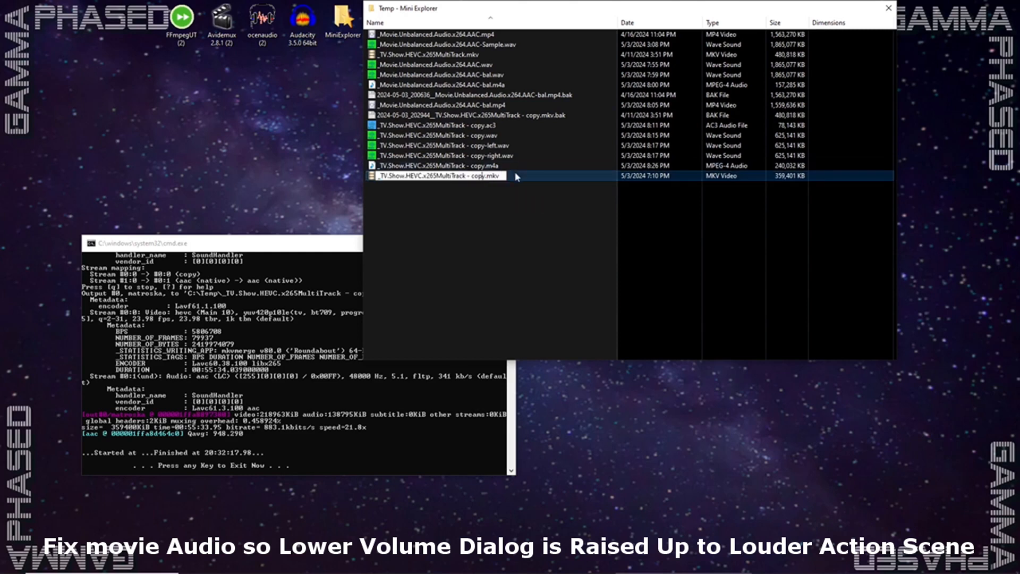
text(-f)
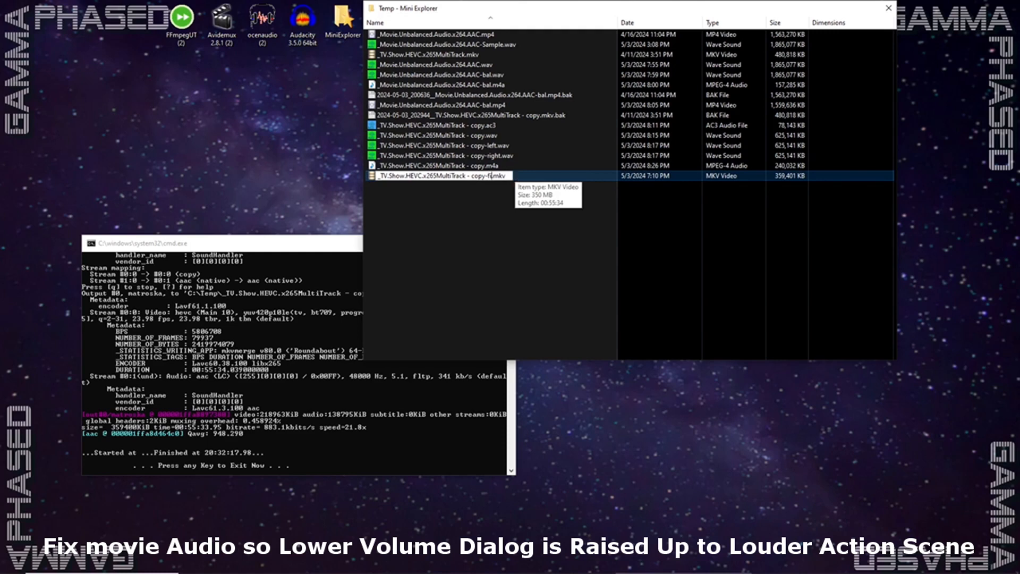
text(inal)
key(Return)
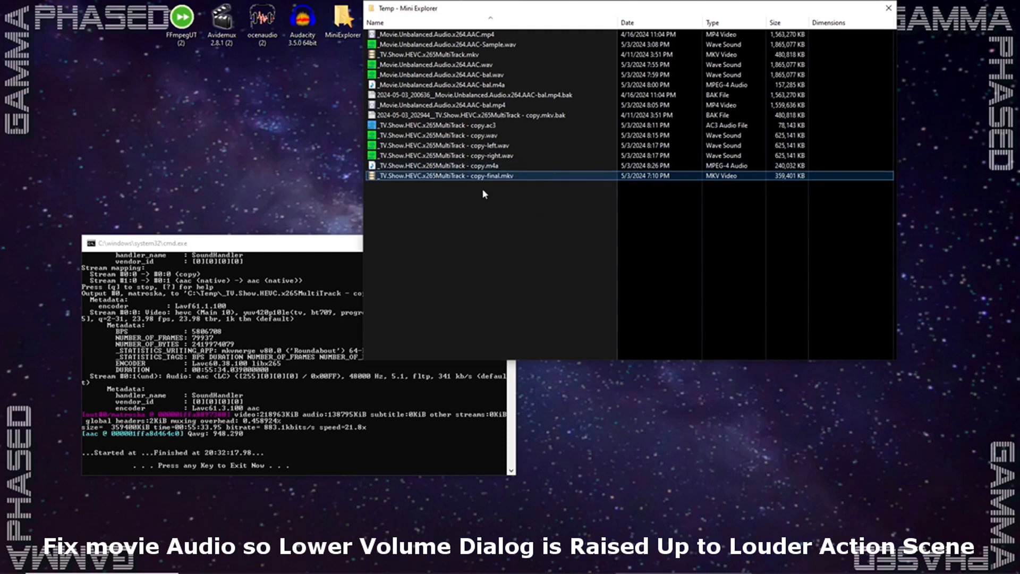
- Put the empty Avidemux window away, review the completed FFmpeg output, and dismiss its command window
mouse_move(433, 179)
click(284, 329)
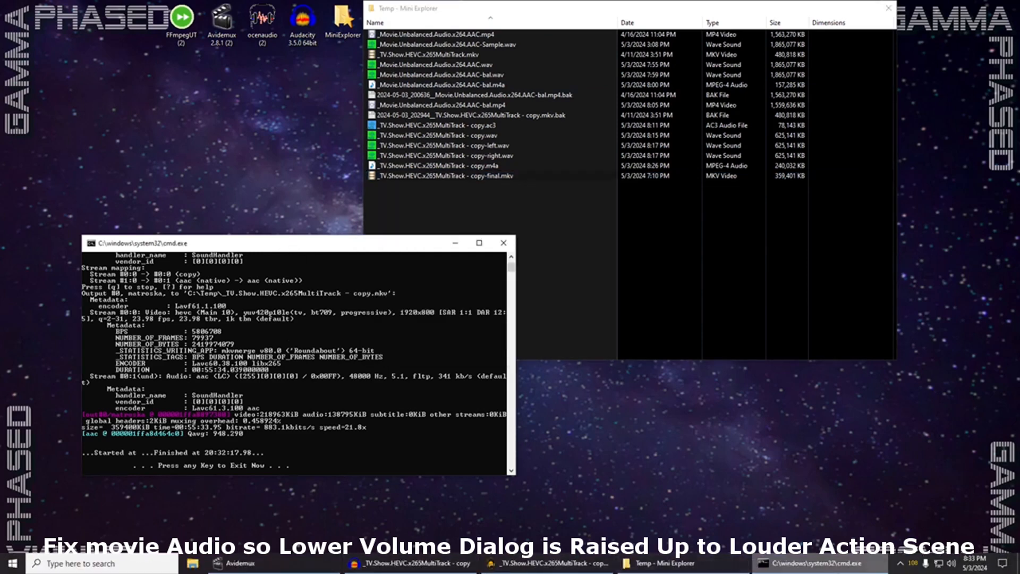
right_click(816, 564)
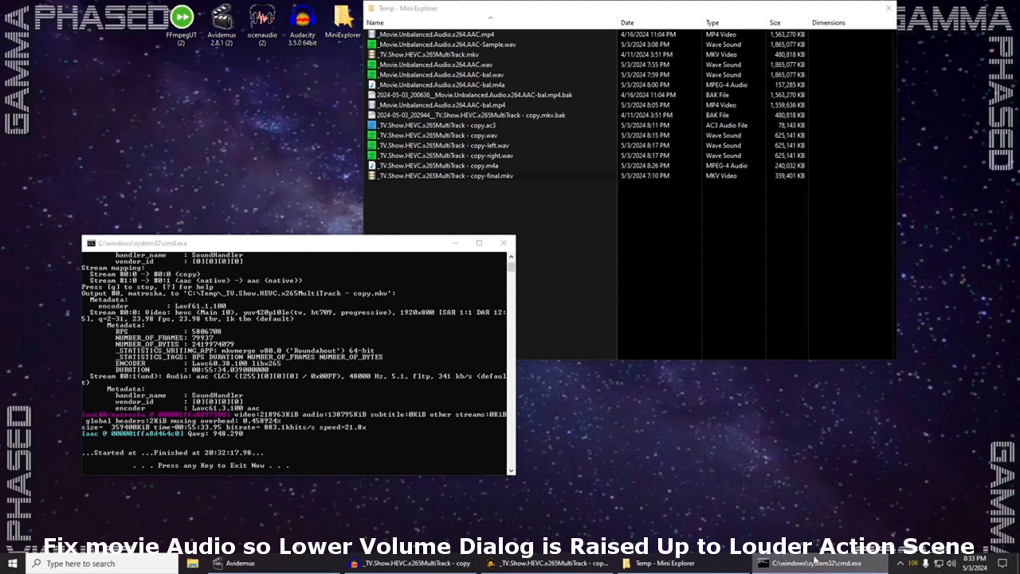
click(276, 563)
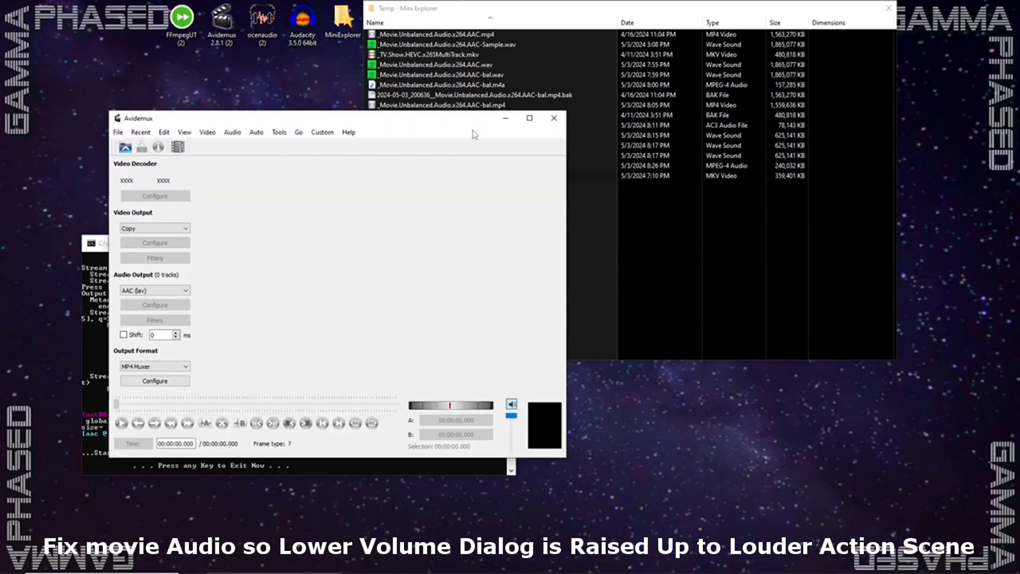
click(499, 123)
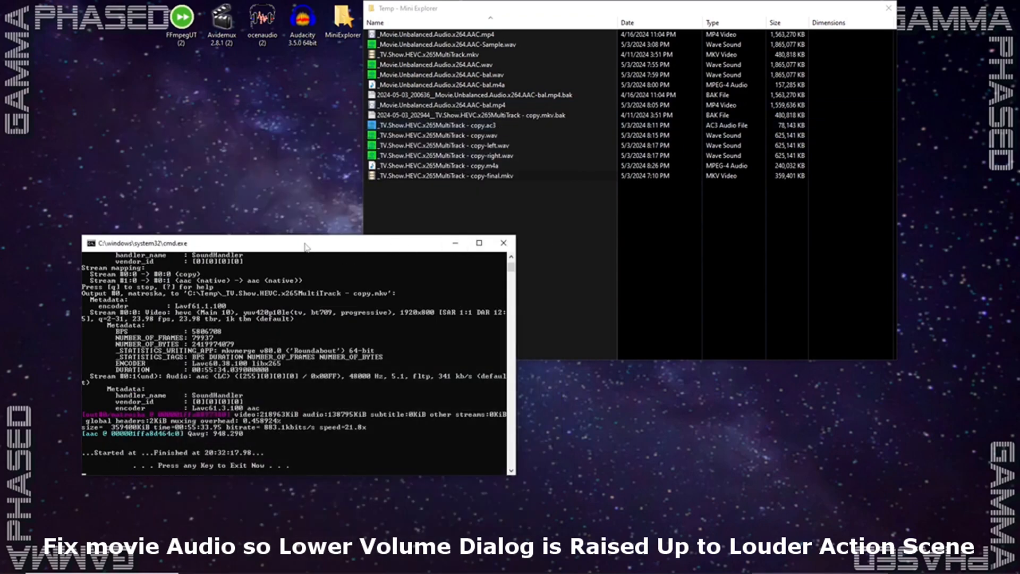
drag(307, 243, 376, 216)
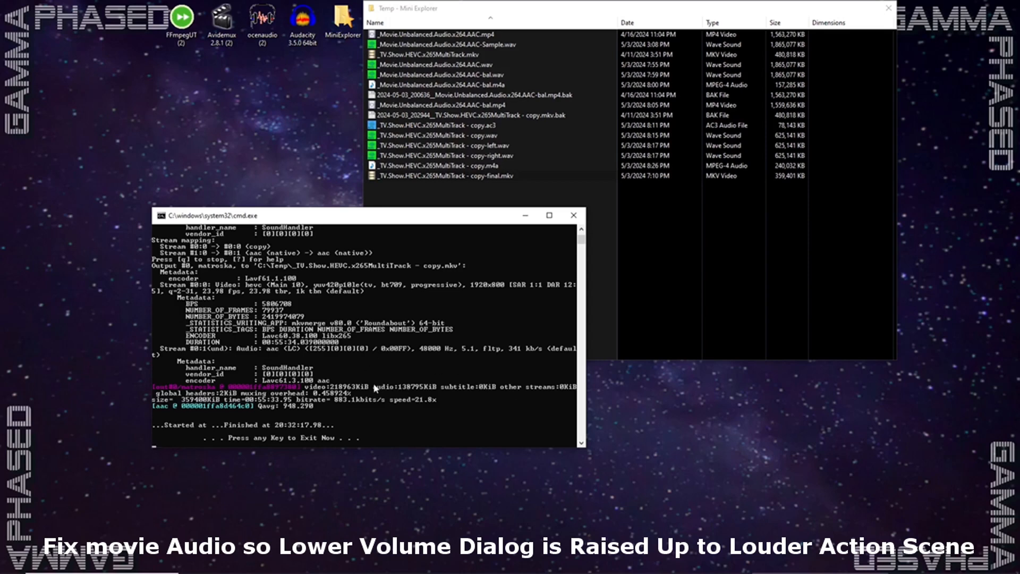
key(Return)
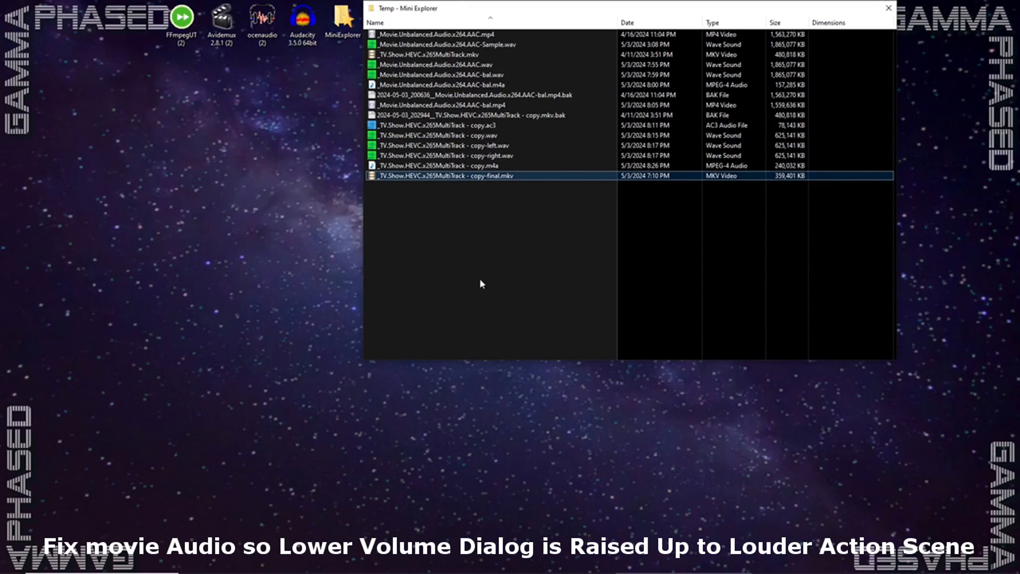
- Switch to ocenaudio and bring up the _TV.Show.HEVC.x265MultiTrack - copy-right.wav waveform
mouse_move(458, 570)
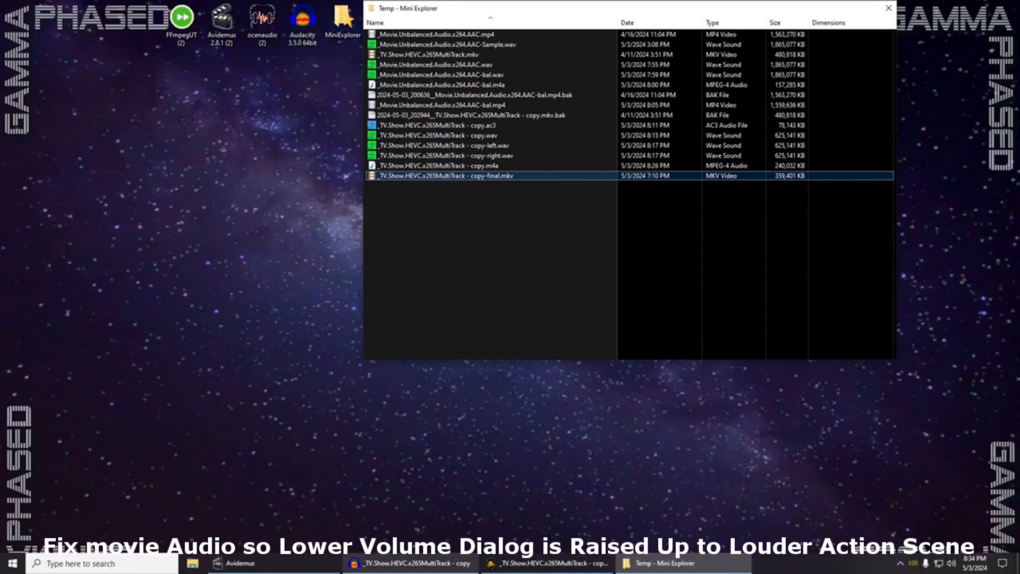
click(503, 567)
drag(468, 73, 487, 68)
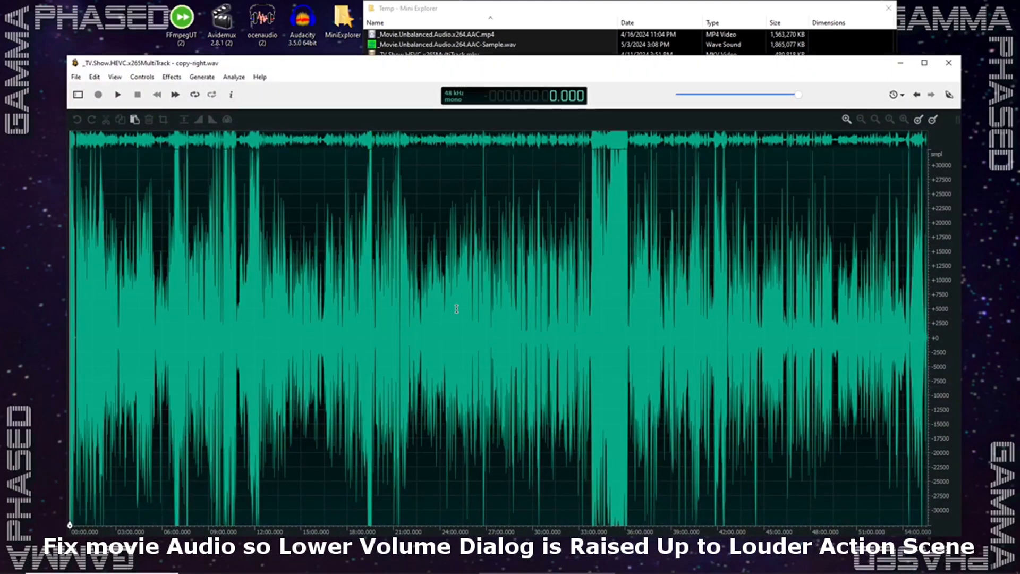